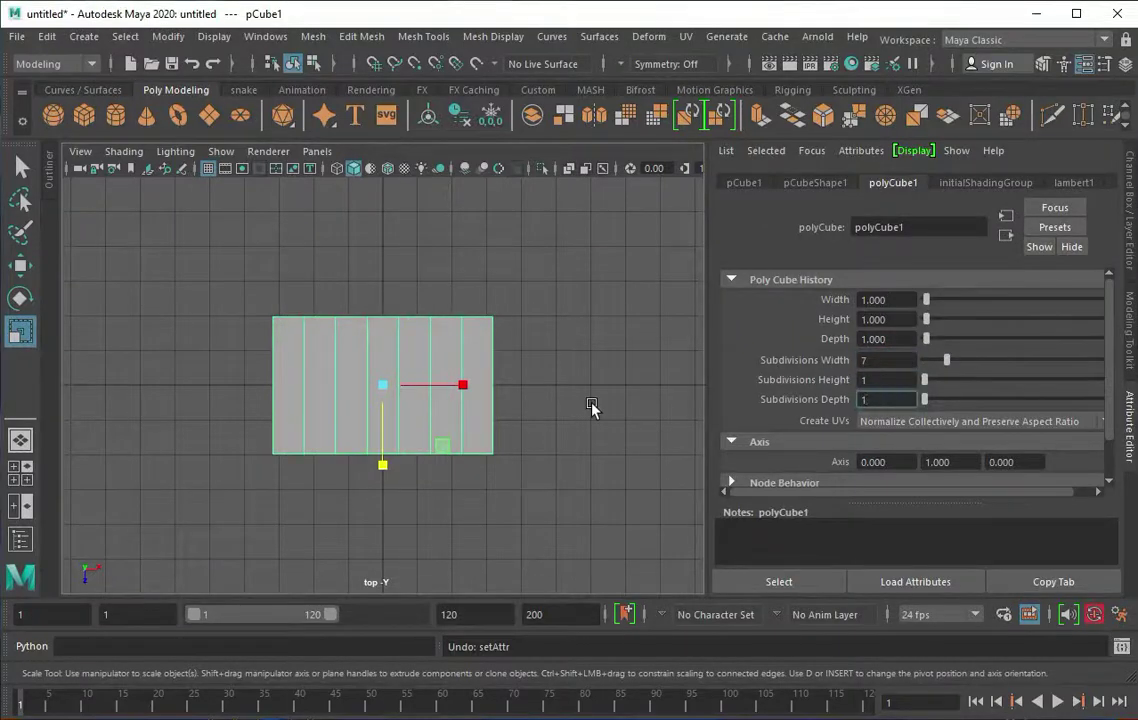
- Set the cube's subdivisions to width 10, height 1 and depth 5
text(5)
key(Return)
key(space)
drag(493, 330, 630, 286)
click(885, 380)
text(5)
key(Return)
text(10)
key(Return)
alt+drag(572, 316, 328, 390)
click(885, 380)
text(1)
key(Return)
- In top view, select the left and right vertex columns and scale them outward
mouse_move(476, 305)
alt+mouse_down()
mouse_move(395, 352)
mouse_move(381, 427)
mouse_move(351, 346)
mouse_move(281, 289)
alt+mouse_up()
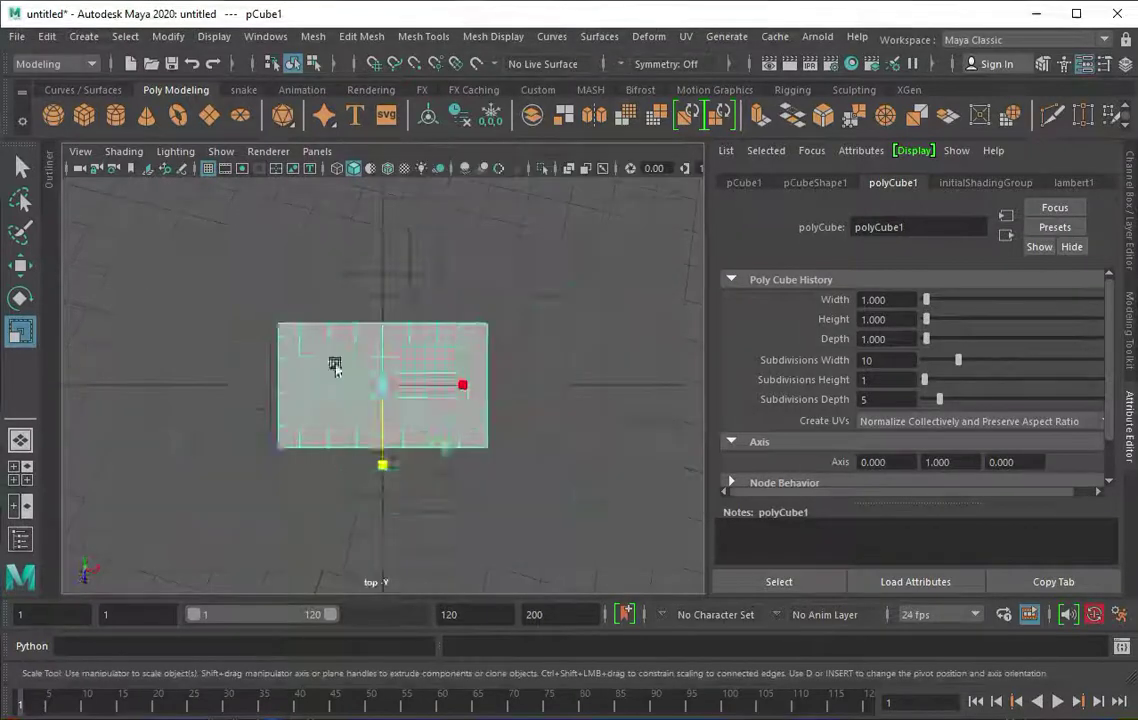
right_drag(318, 333, 236, 333)
mouse_move(160, 310)
mouse_down()
mouse_move(257, 412)
mouse_move(255, 450)
mouse_up()
shift+drag(515, 310, 582, 441)
drag(463, 384, 455, 390)
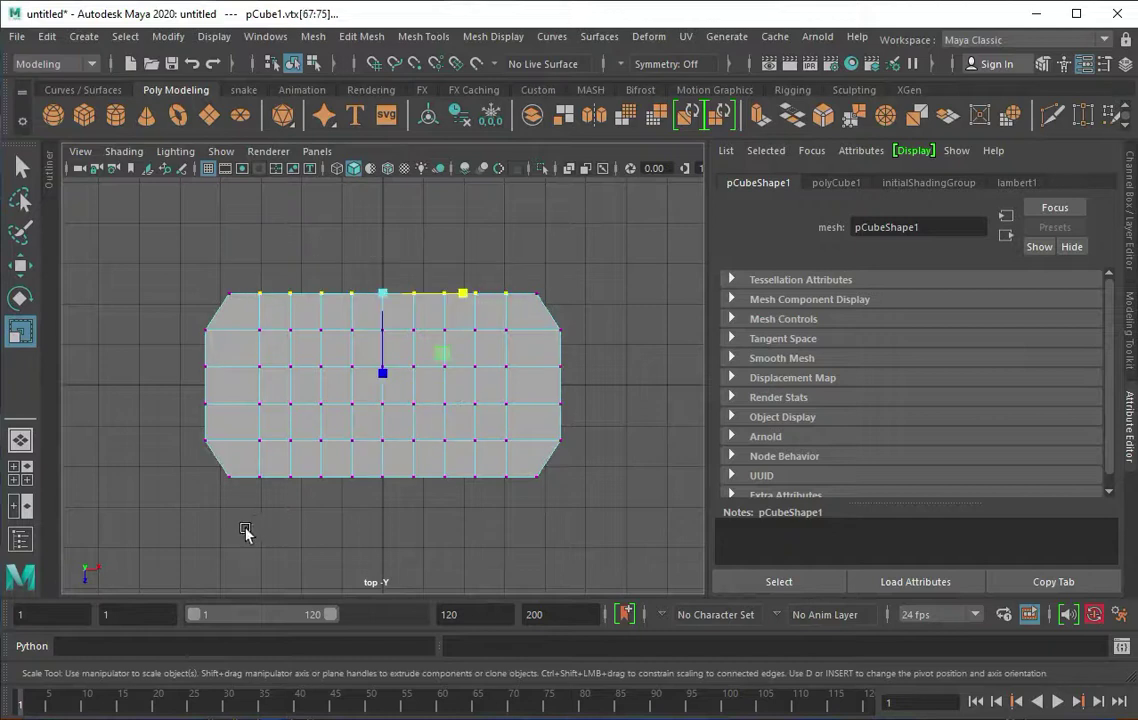
alt+drag(432, 394, 533, 326)
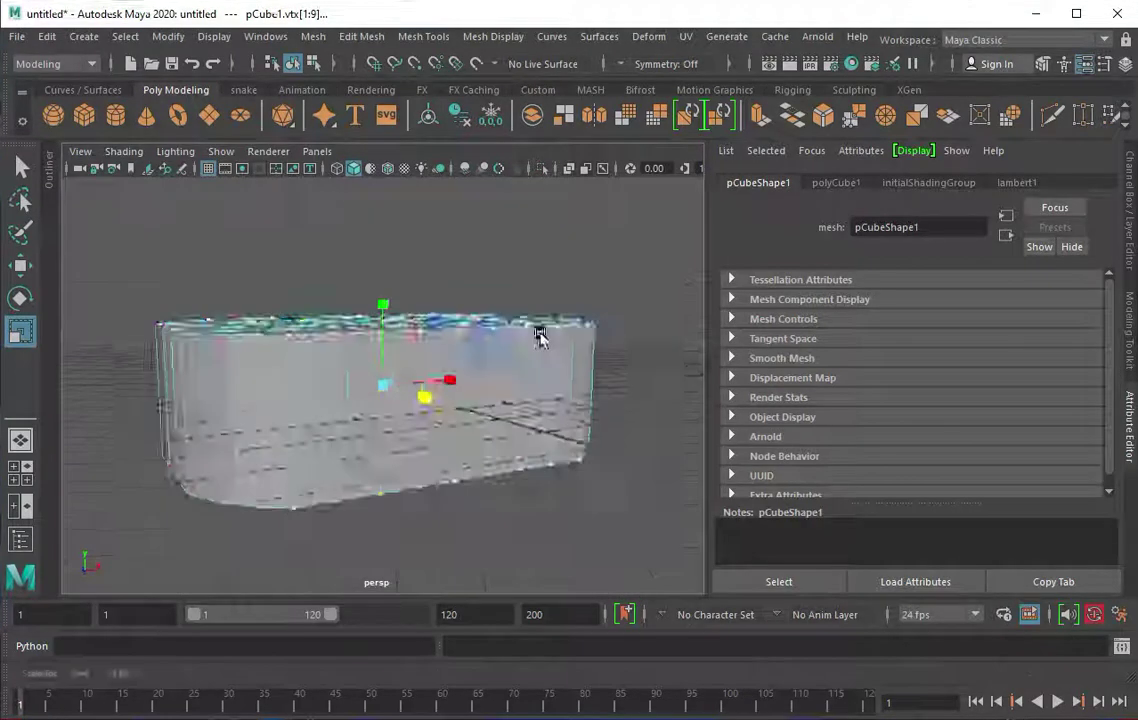
- Insert an edge loop near the top of the slab's sides
click(423, 36)
click(440, 158)
click(209, 168)
alt+drag(270, 360, 280, 404)
click(255, 383)
- Extrude the top band of faces and push it outward into a lip
key(q)
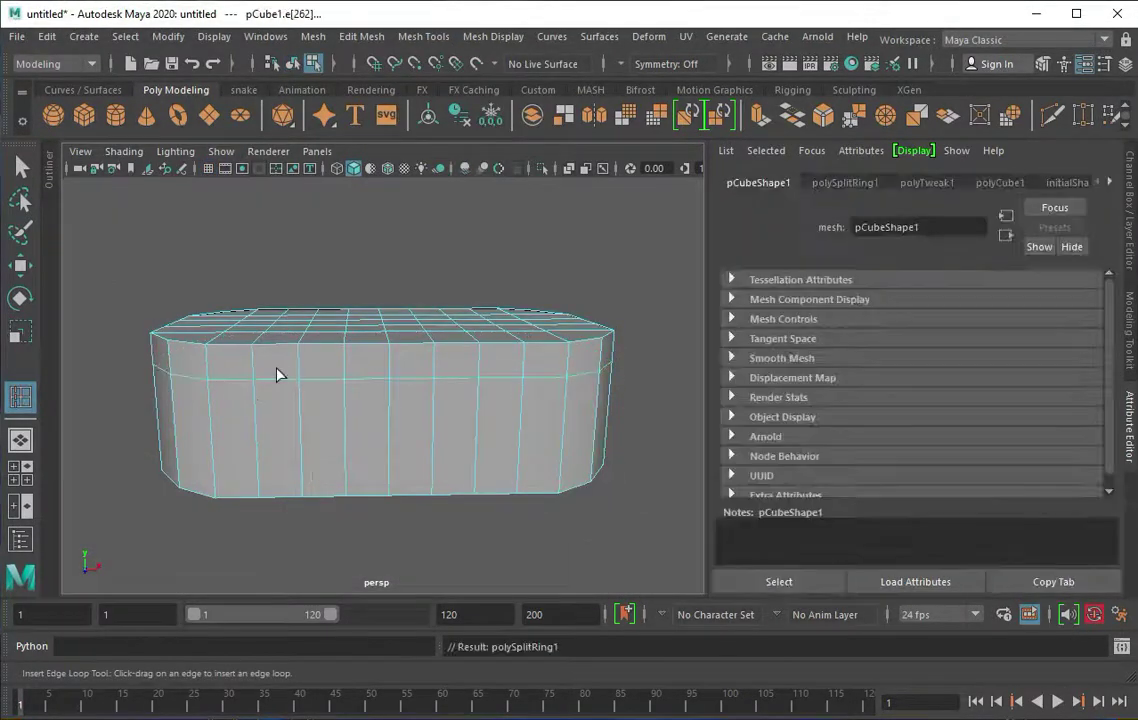
double_click(315, 363)
alt+drag(315, 363, 440, 366)
key(ctrl+e)
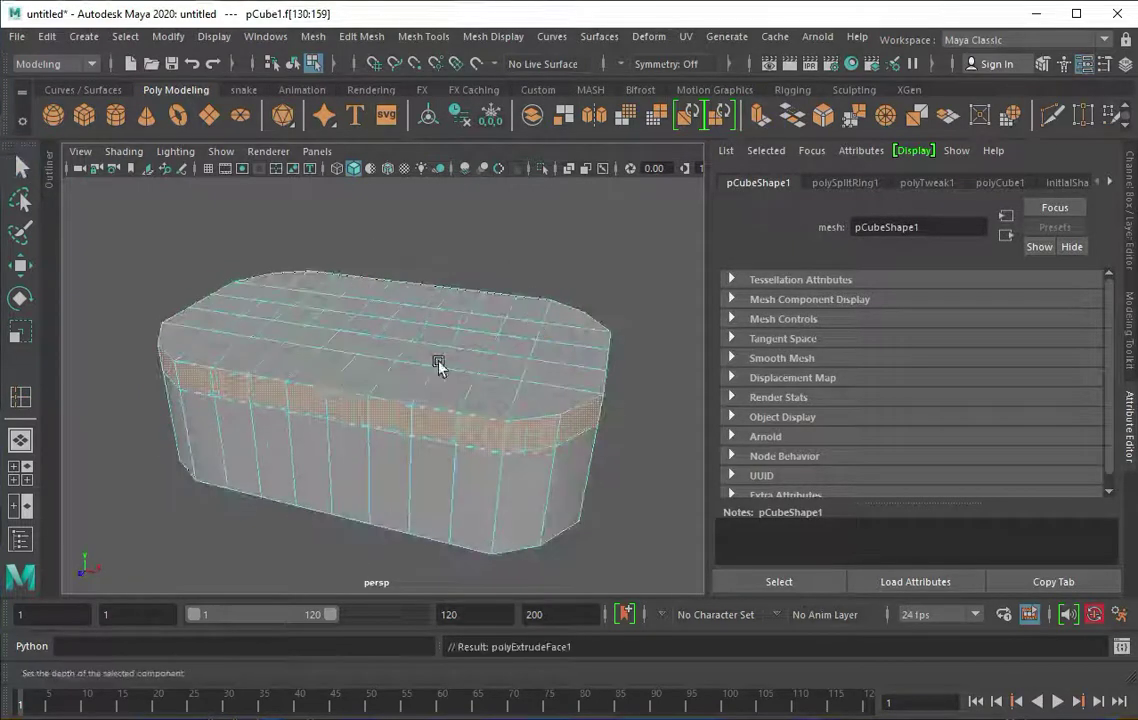
mouse_move(274, 519)
mouse_down()
mouse_move(300, 555)
mouse_move(250, 467)
mouse_move(561, 274)
mouse_up()
- Bevel the top rim edges with depth -0.055
key(ctrl+b)
key(q)
mouse_move(510, 229)
alt+mouse_down()
mouse_move(330, 380)
mouse_move(394, 411)
mouse_move(271, 428)
alt+mouse_up()
click(310, 386)
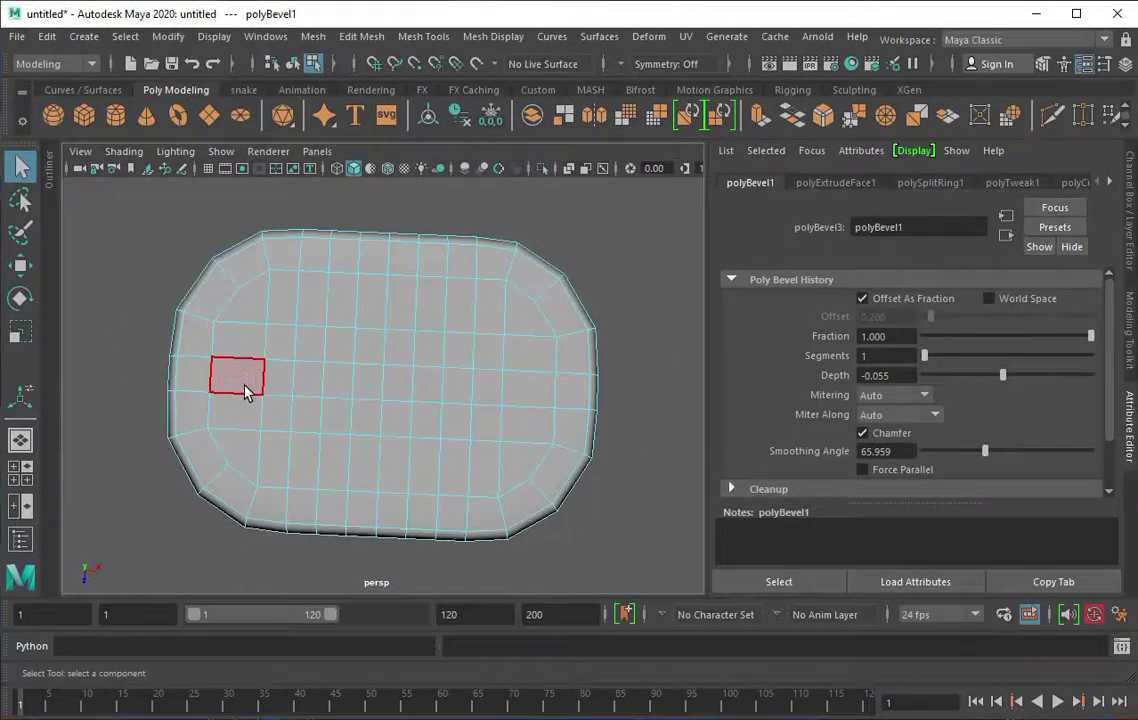
- Extrude the inner top faces down about -1.015 to sink a basin
shift+double_click(530, 390)
shift+double_click(521, 424)
mouse_move(521, 424)
alt+mouse_down()
mouse_move(457, 336)
mouse_move(493, 277)
alt+mouse_up()
key(ctrl+e)
mouse_move(412, 440)
mouse_down()
mouse_move(405, 483)
mouse_move(356, 520)
mouse_move(300, 465)
mouse_move(330, 440)
mouse_up()
scroll(545, 350, up, 3)
scroll(545, 350, down, 3)
mouse_move(545, 350)
alt+mouse_down()
mouse_move(533, 224)
mouse_move(254, 361)
mouse_move(292, 330)
mouse_move(419, 330)
mouse_move(363, 355)
mouse_move(380, 412)
alt+mouse_up()
- Select a connected run of the basin's inner edges
key(w)
scroll(363, 355, up, 3)
scroll(380, 412, down, 3)
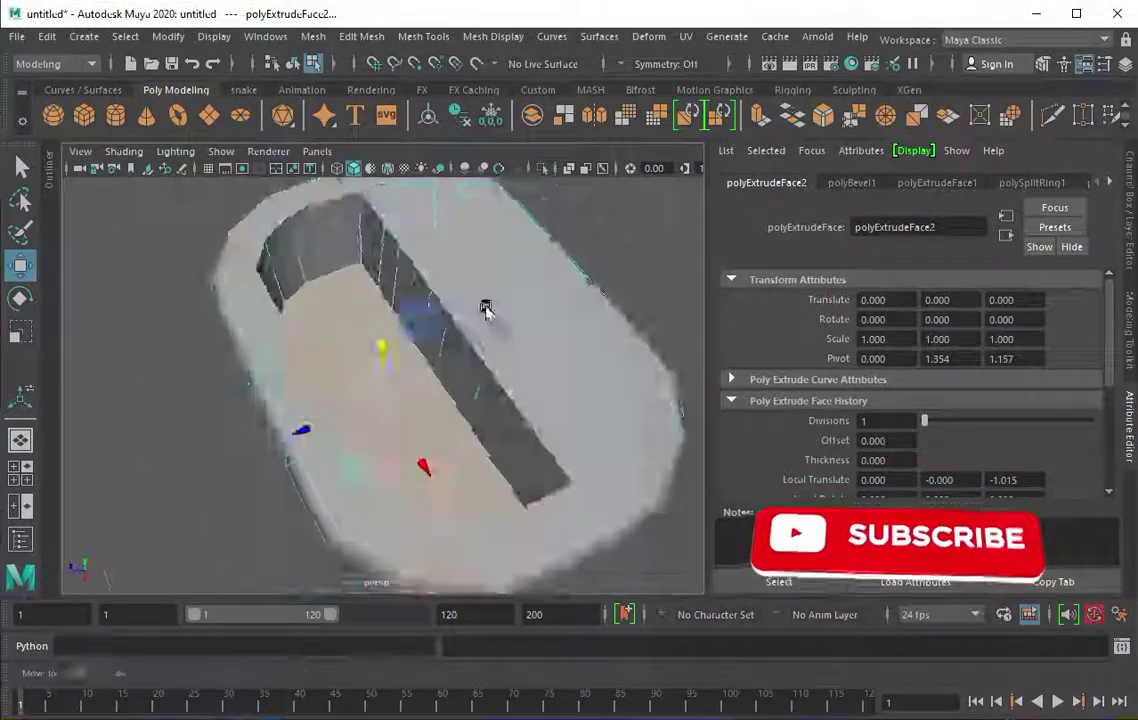
alt+drag(488, 310, 307, 373)
scroll(307, 373, up, 3)
key(F11)
key(F10)
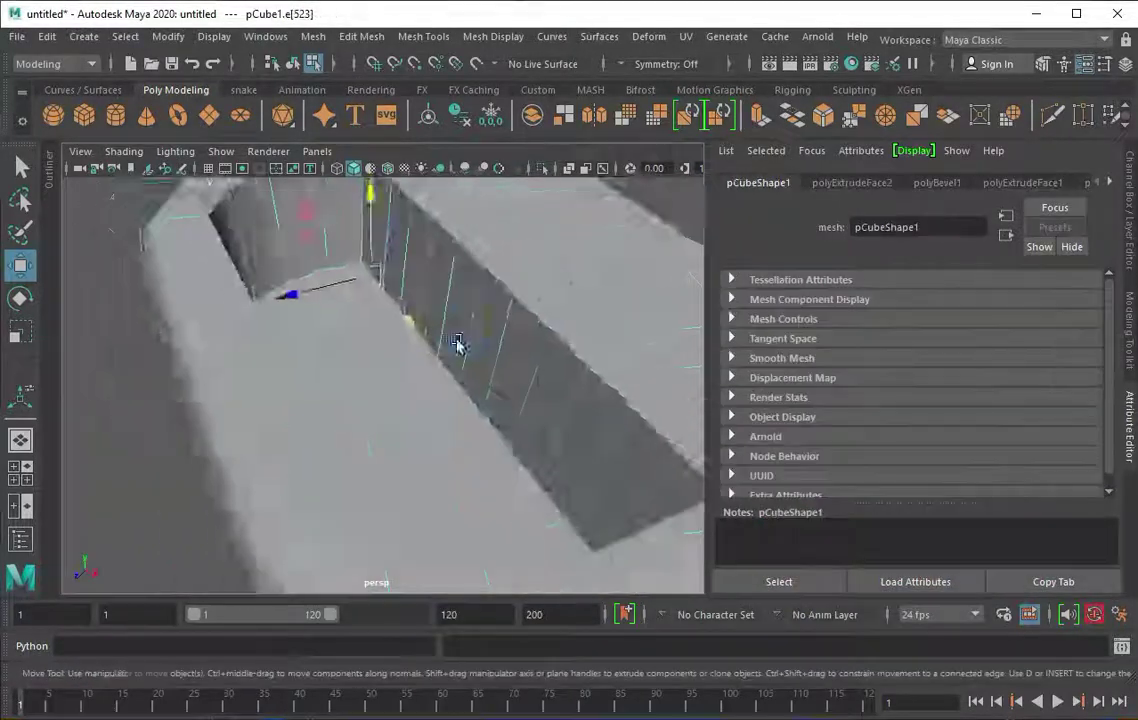
scroll(457, 343, down, 3)
mouse_move(406, 368)
alt+mouse_down()
mouse_move(420, 292)
mouse_move(554, 330)
alt+mouse_up()
double_click(420, 291)
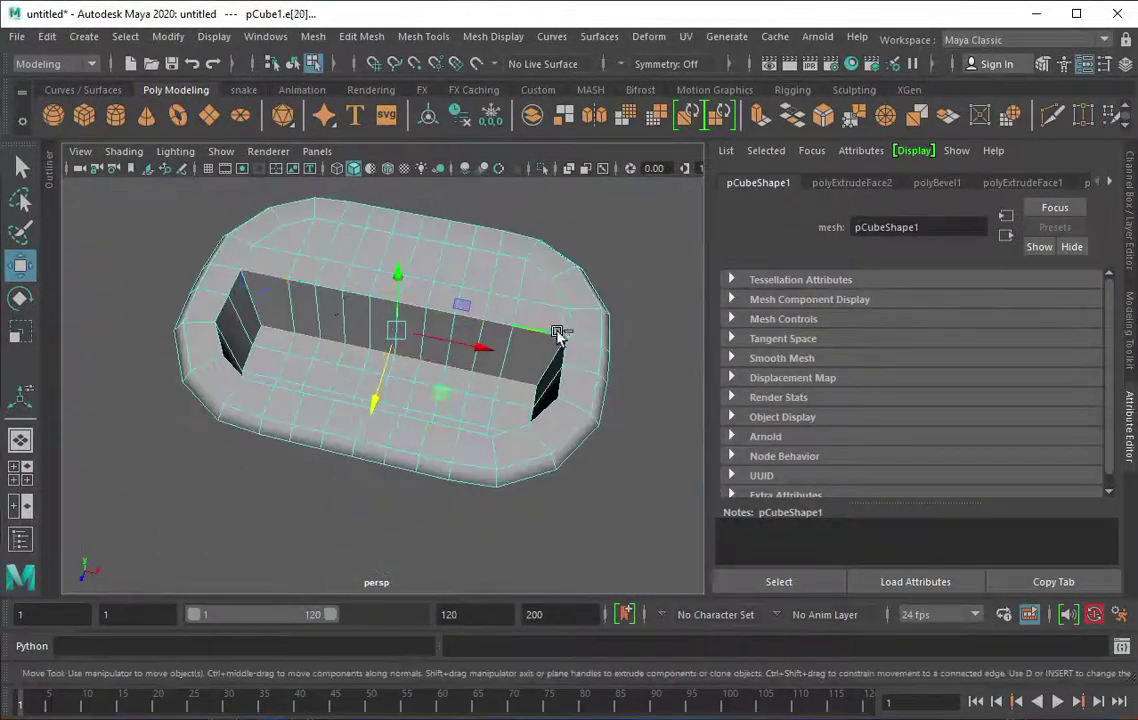
- Bevel the selected basin edges
scroll(381, 376, up, 3)
scroll(381, 376, down, 3)
scroll(415, 365, up, 3)
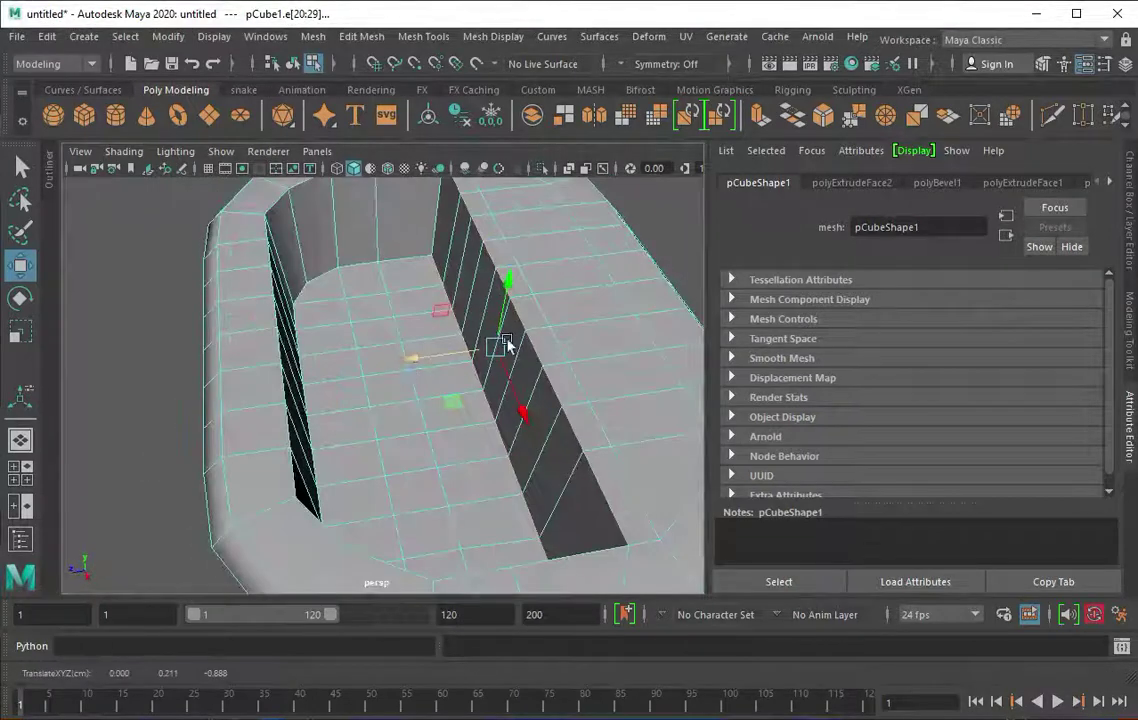
alt+drag(480, 325, 478, 432)
scroll(478, 432, down, 3)
alt+drag(419, 338, 440, 284)
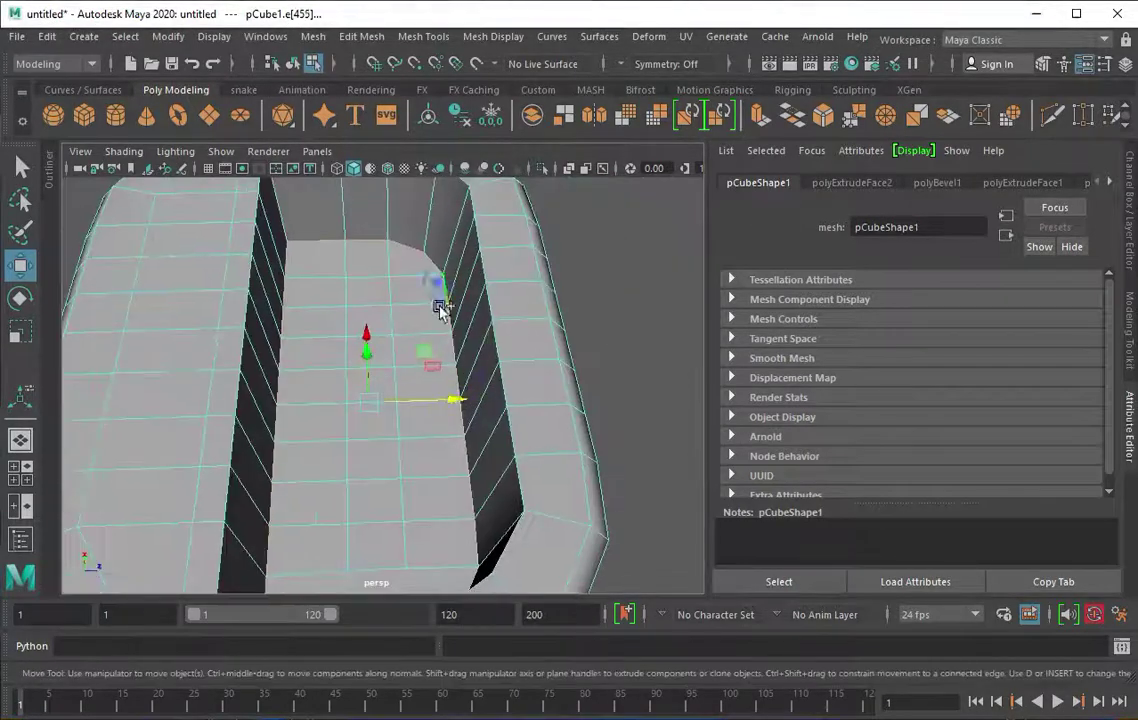
scroll(440, 284, up, 3)
click(931, 119)
- Apply a second bevel to the basin edges
scroll(381, 265, down, 5)
alt+drag(254, 291, 466, 216)
click(820, 118)
mouse_move(420, 260)
alt+mouse_down()
mouse_move(376, 300)
mouse_move(152, 310)
alt+mouse_up()
scroll(300, 320, up, 3)
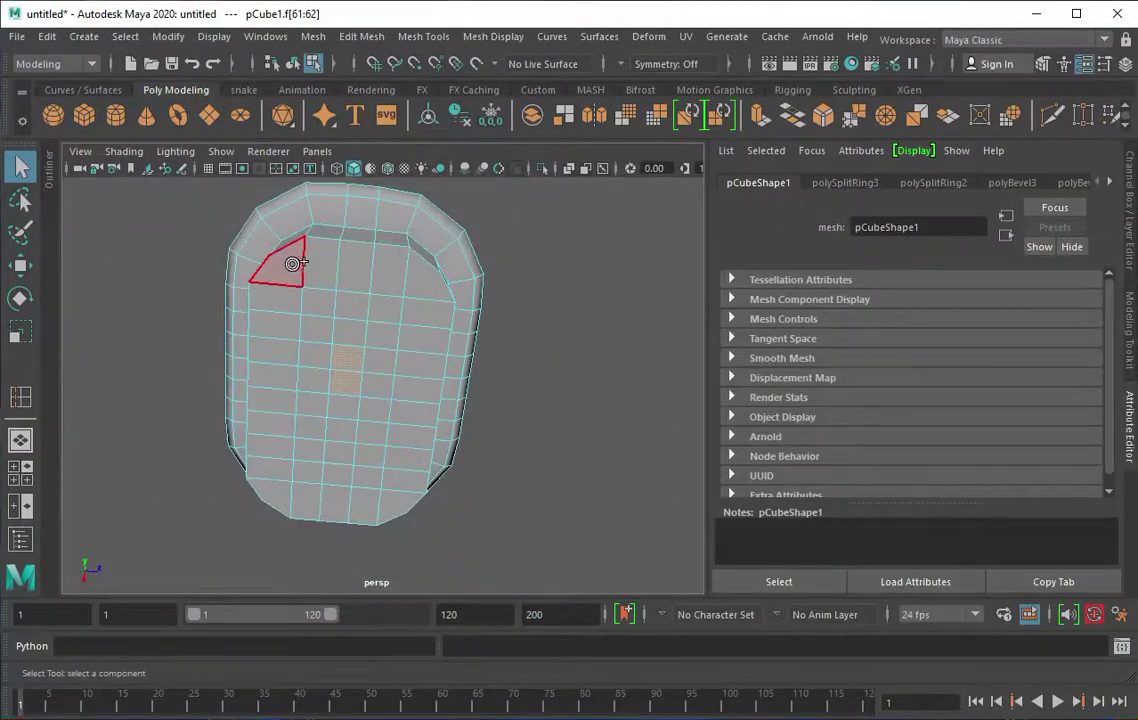
- Select the highlighted basin region and bevel its inner edges
click(357, 292)
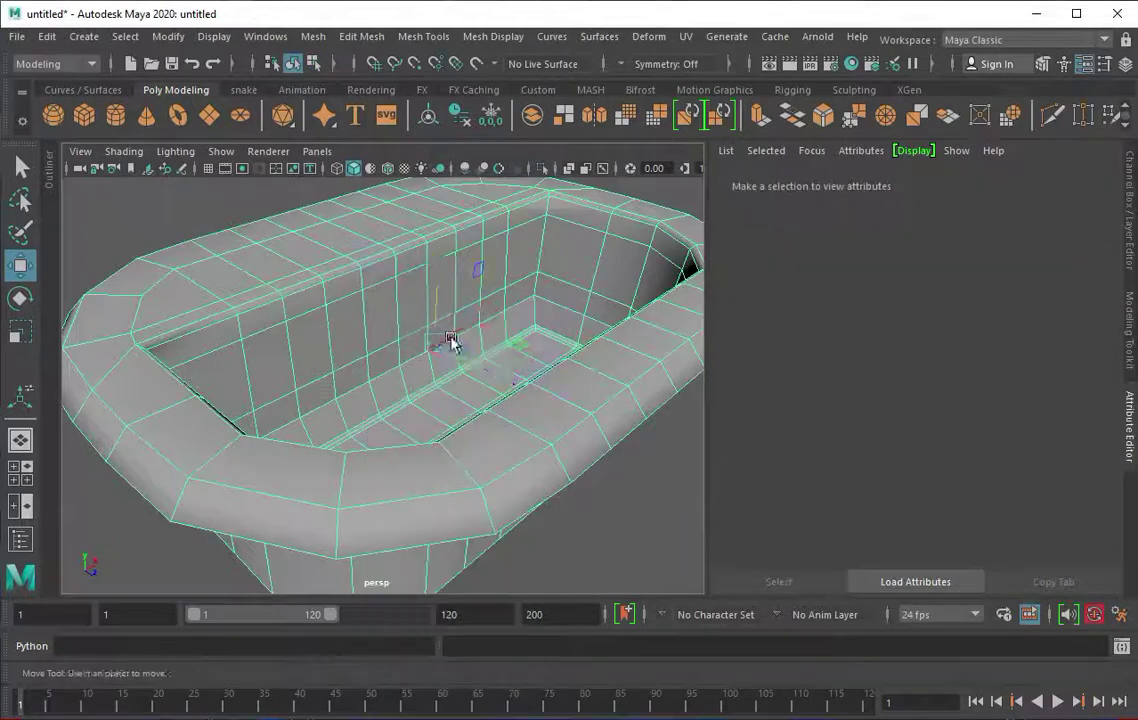
click(838, 114)
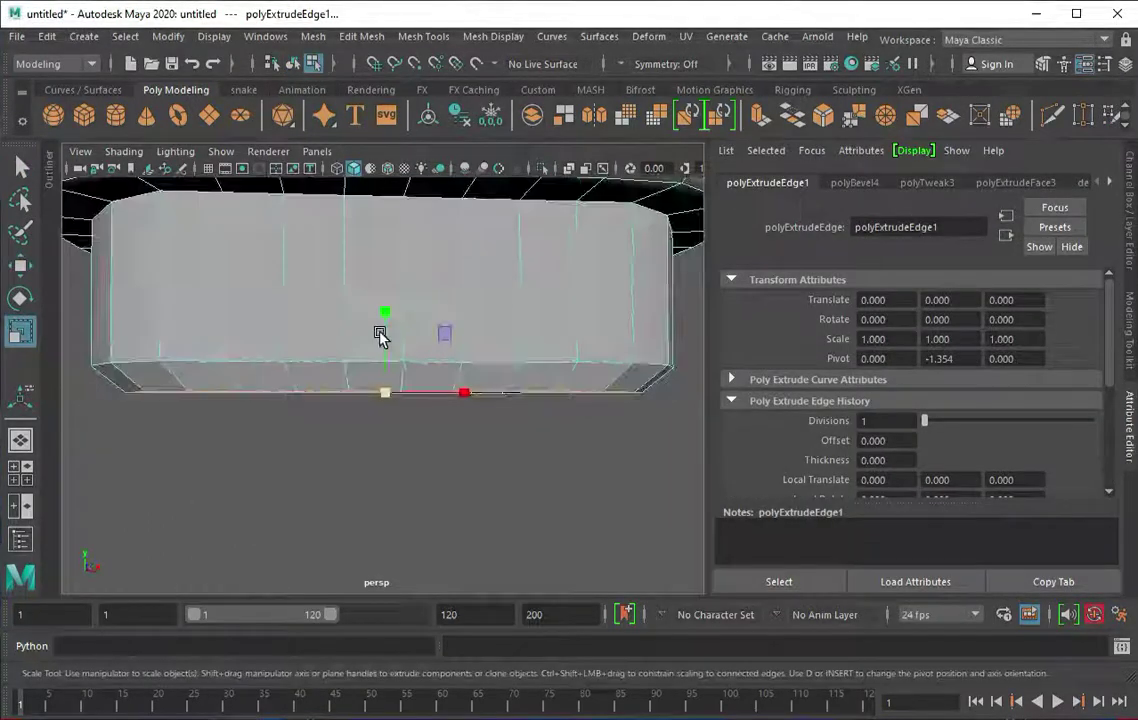
- Extrude the bottom border edges down again, fill the hole and extrude the new bottom face
key(ctrl+e)
key(w)
drag(386, 308, 386, 320)
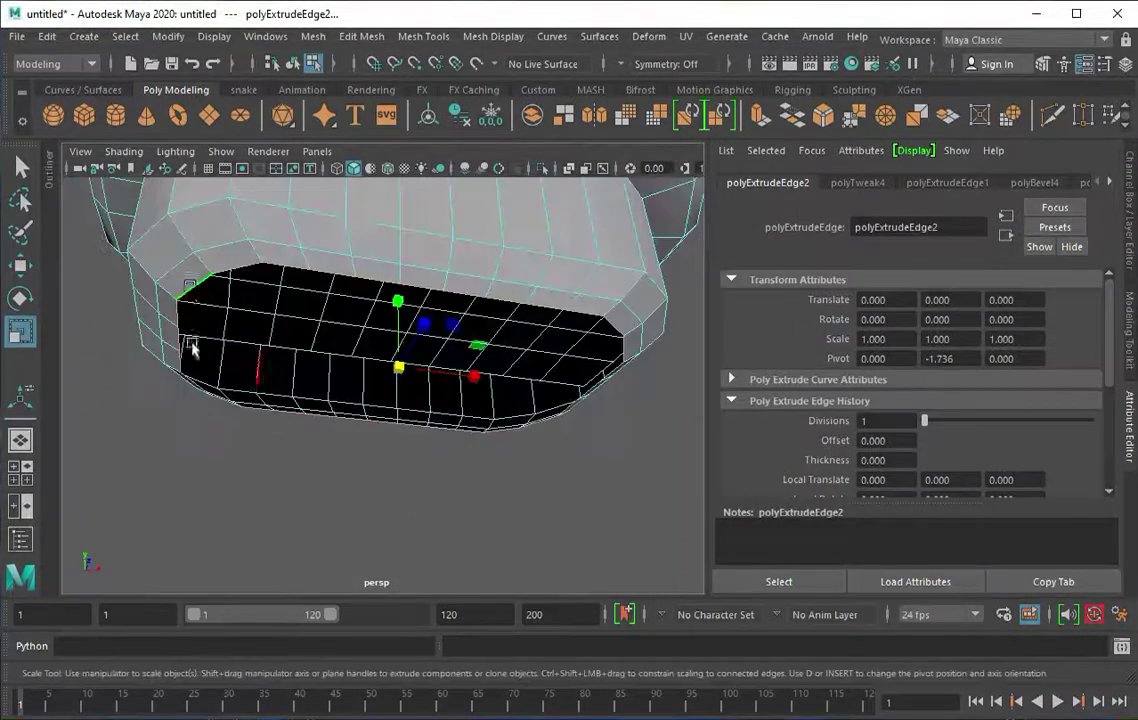
click(313, 36)
click(340, 150)
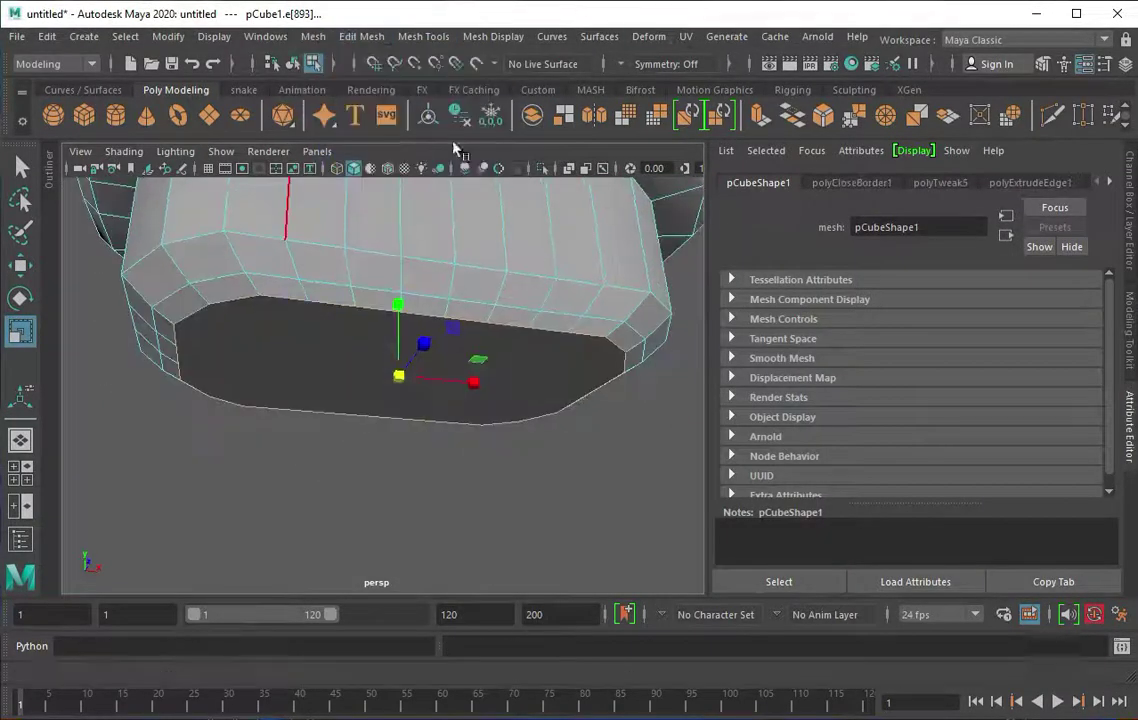
key(ctrl+e)
- Insert a support edge loop near the tub's base
click(424, 36)
click(462, 171)
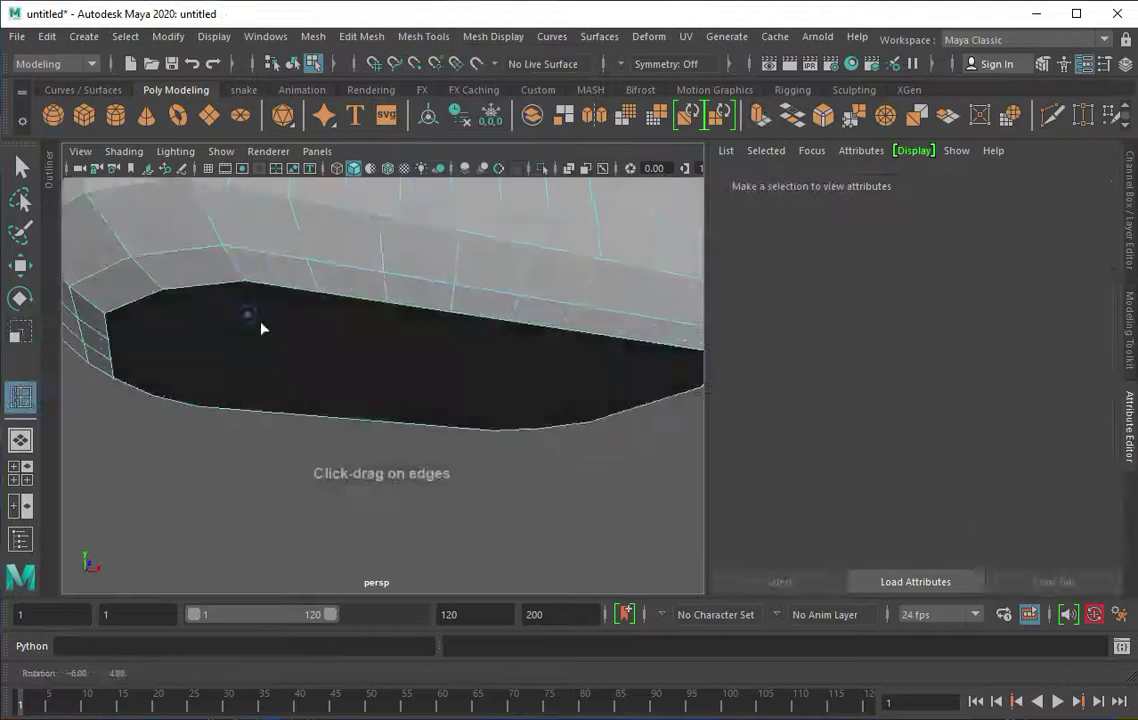
click(213, 284)
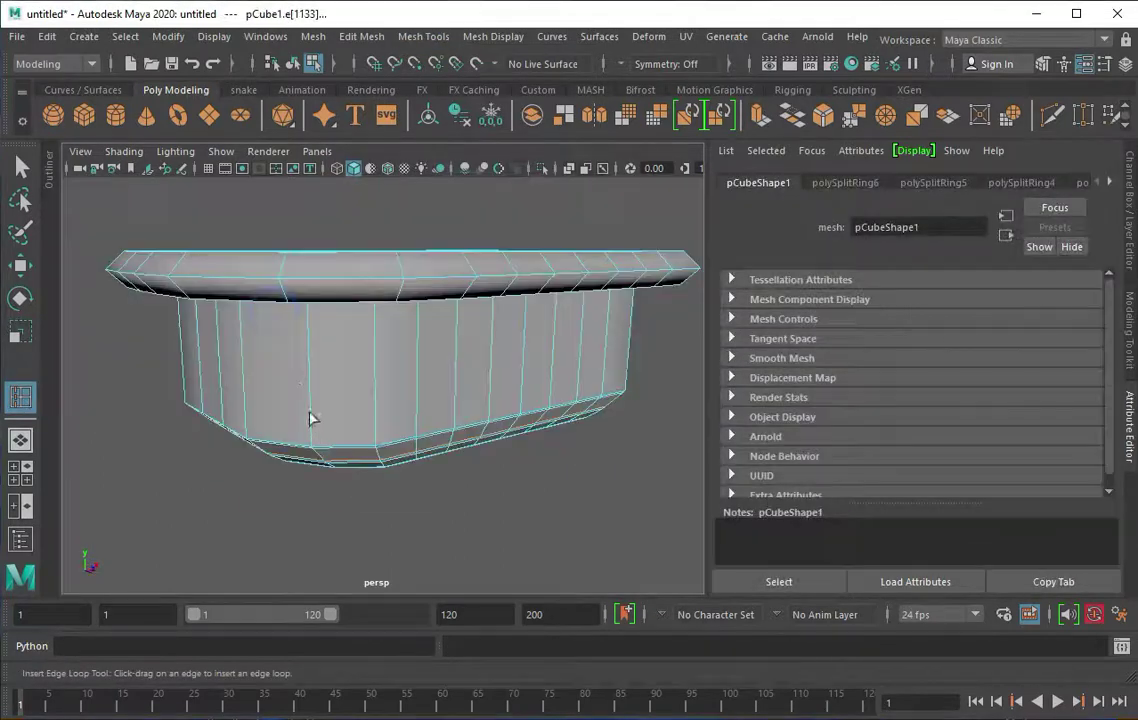
- Preview the tub smoothed with 3, then return to the cage view with 1
alt+drag(266, 357, 330, 326)
key(q)
click(444, 216)
key(3)
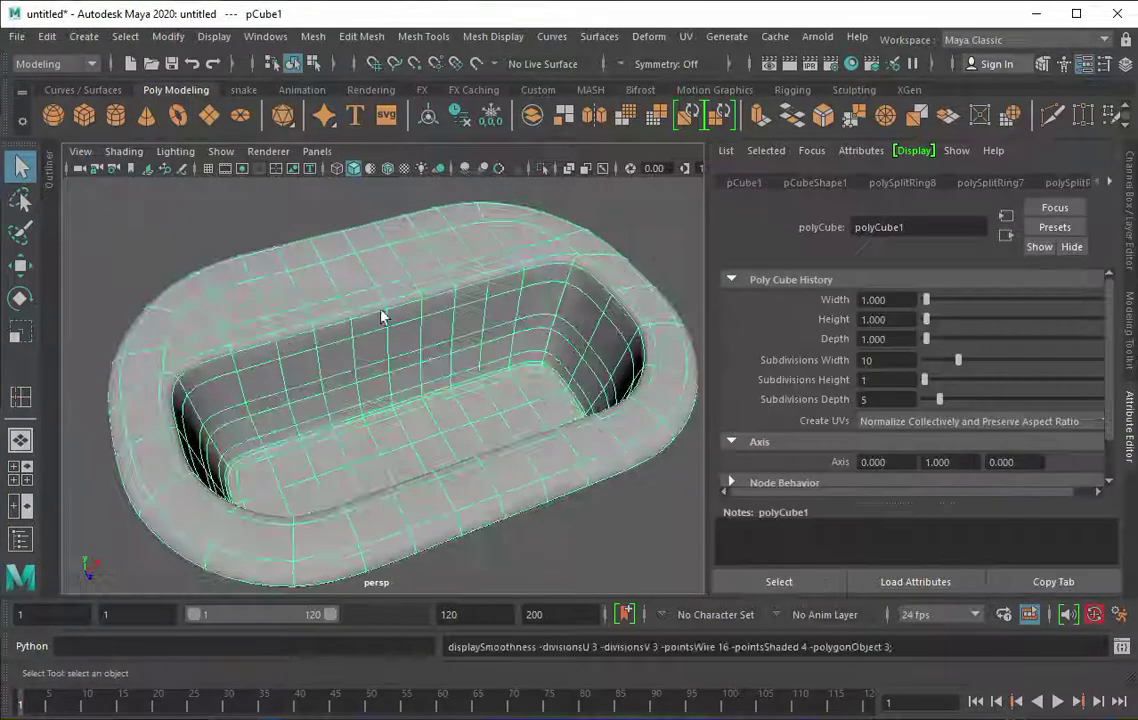
key(1)
mouse_move(587, 528)
alt+mouse_down()
mouse_move(373, 288)
mouse_move(380, 330)
alt+mouse_up()
- Create a new cube, scale it into a long block and isolate it
click(84, 115)
key(r)
mouse_move(318, 254)
alt+mouse_down()
mouse_move(341, 390)
mouse_move(381, 310)
mouse_move(391, 363)
alt+mouse_up()
key(ctrl+1)
key(f)
shift+right_drag(390, 362, 272, 392)
- Insert an edge loop across the block and select its front face
alt+drag(272, 392, 376, 262)
click(340, 330)
key(q)
mouse_move(351, 353)
alt+mouse_down()
mouse_move(341, 395)
mouse_move(287, 442)
alt+mouse_up()
alt+right_drag(287, 442, 249, 424)
key(F11)
click(211, 409)
mouse_move(211, 409)
alt+mouse_down()
mouse_move(347, 425)
mouse_move(406, 414)
alt+mouse_up()
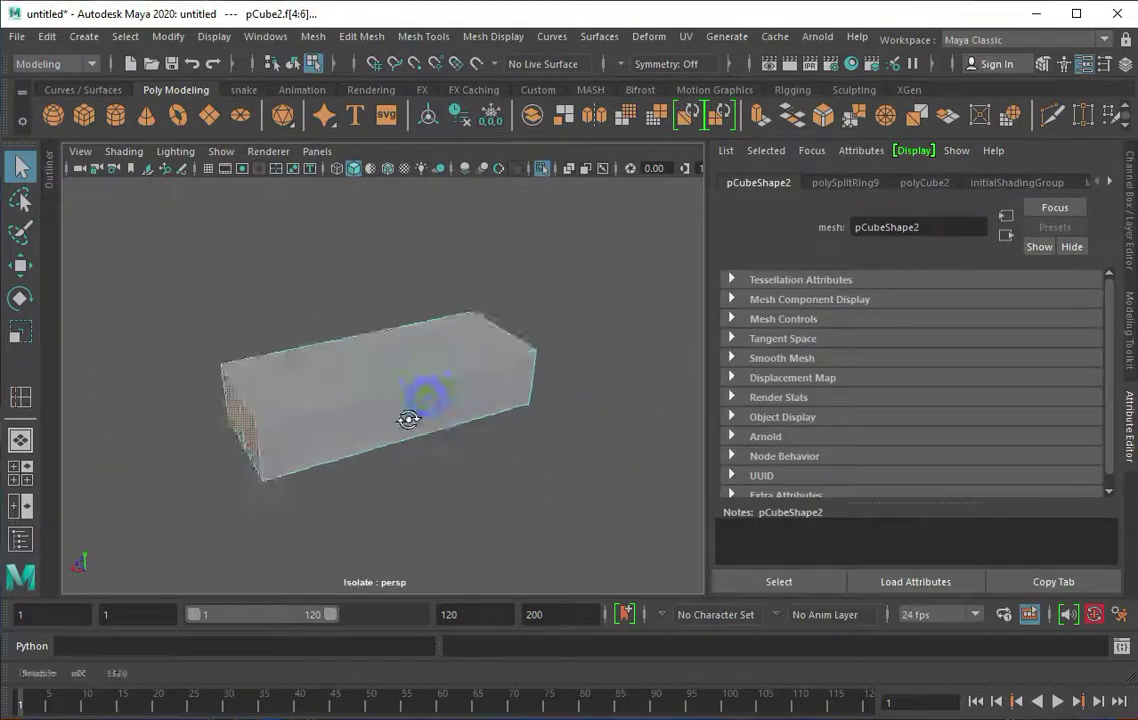
- Extrude the block's end faces and chamfer them with a bevel
key(ctrl+e)
mouse_move(224, 389)
alt+mouse_down()
mouse_move(207, 440)
mouse_move(240, 470)
alt+mouse_up()
key(ctrl+b)
middle_drag(503, 229, 503, 224)
mouse_move(503, 224)
alt+mouse_down()
mouse_move(376, 323)
mouse_move(538, 318)
alt+mouse_up()
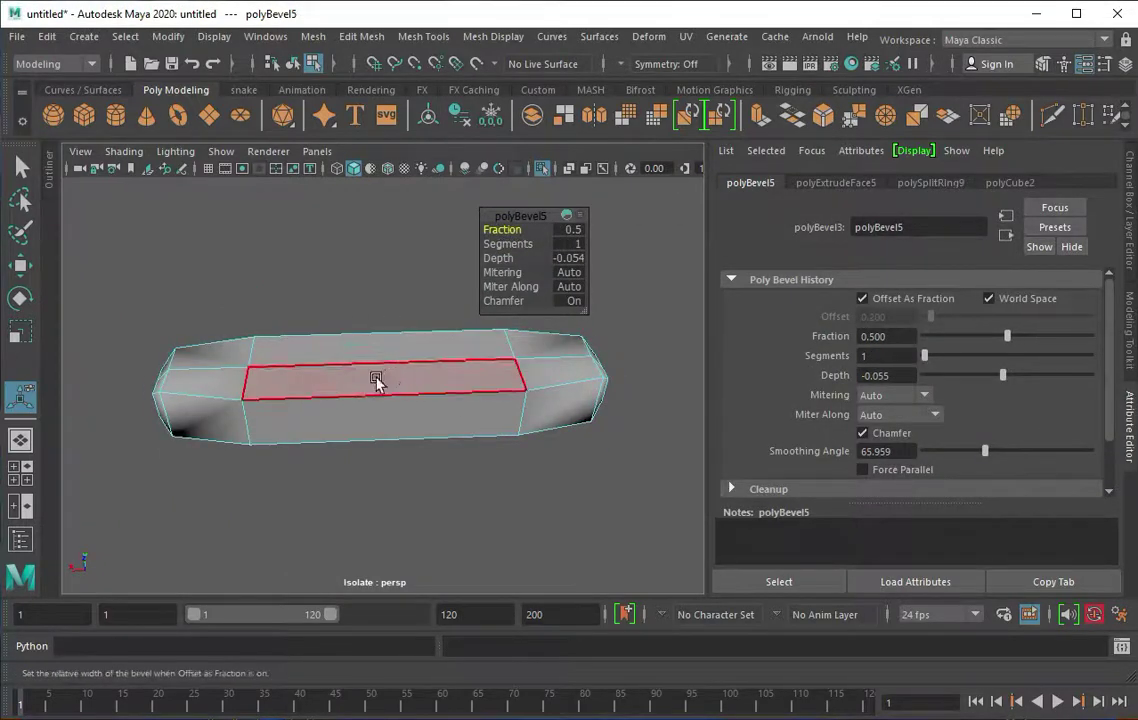
click(411, 361)
- Insert edge loops near the left and right ends of the block
click(467, 170)
click(295, 437)
mouse_move(295, 437)
alt+mouse_down()
mouse_move(572, 427)
mouse_move(373, 435)
alt+mouse_up()
click(572, 427)
- In side view, select the end vertices and scale them inward to taper the ends
key(q)
right_drag(402, 336, 384, 316)
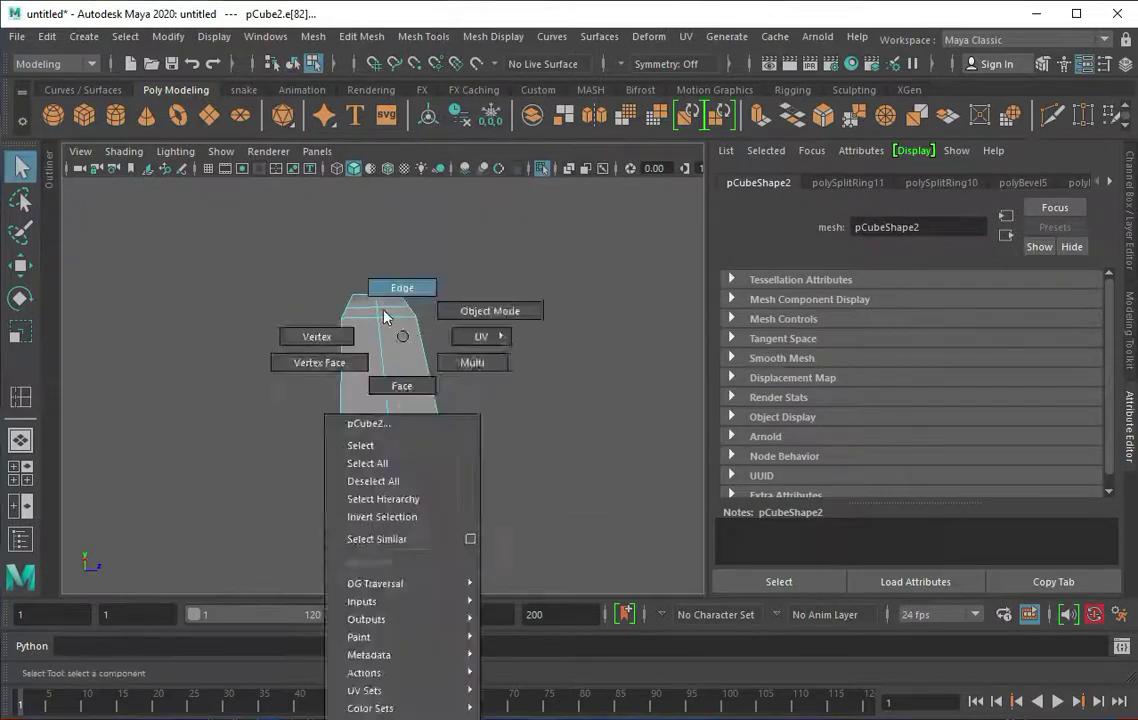
click(384, 316)
click(380, 380)
key(f)
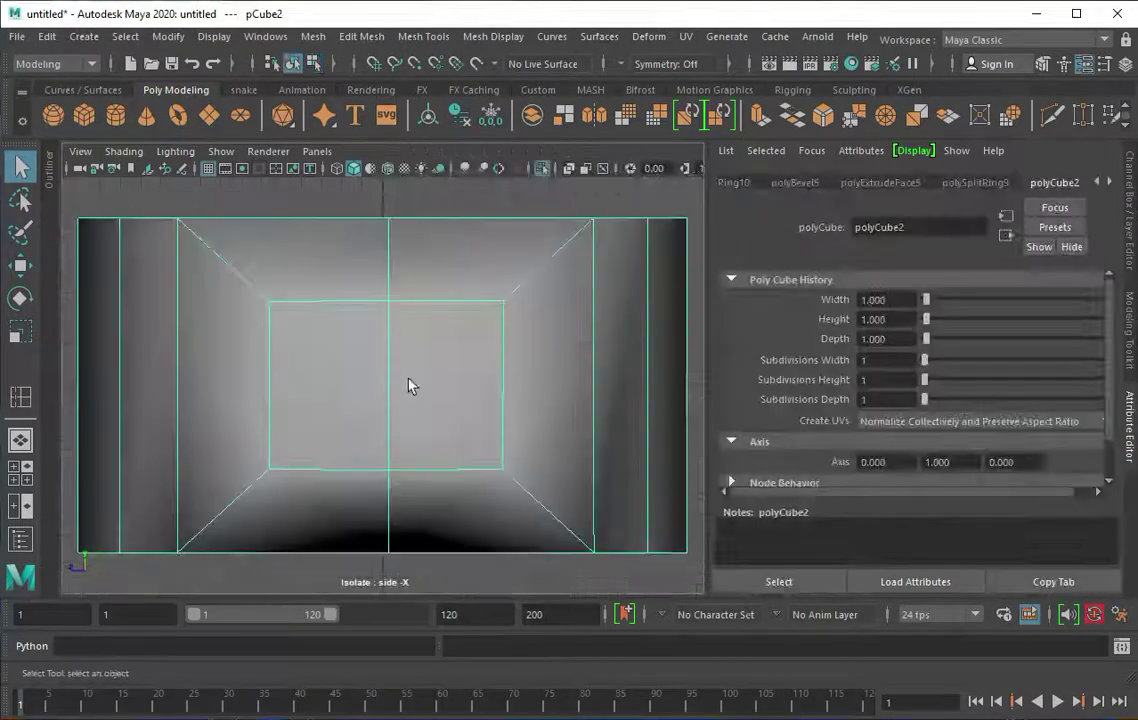
right_drag(388, 387, 300, 335)
drag(396, 472, 526, 262)
key(r)
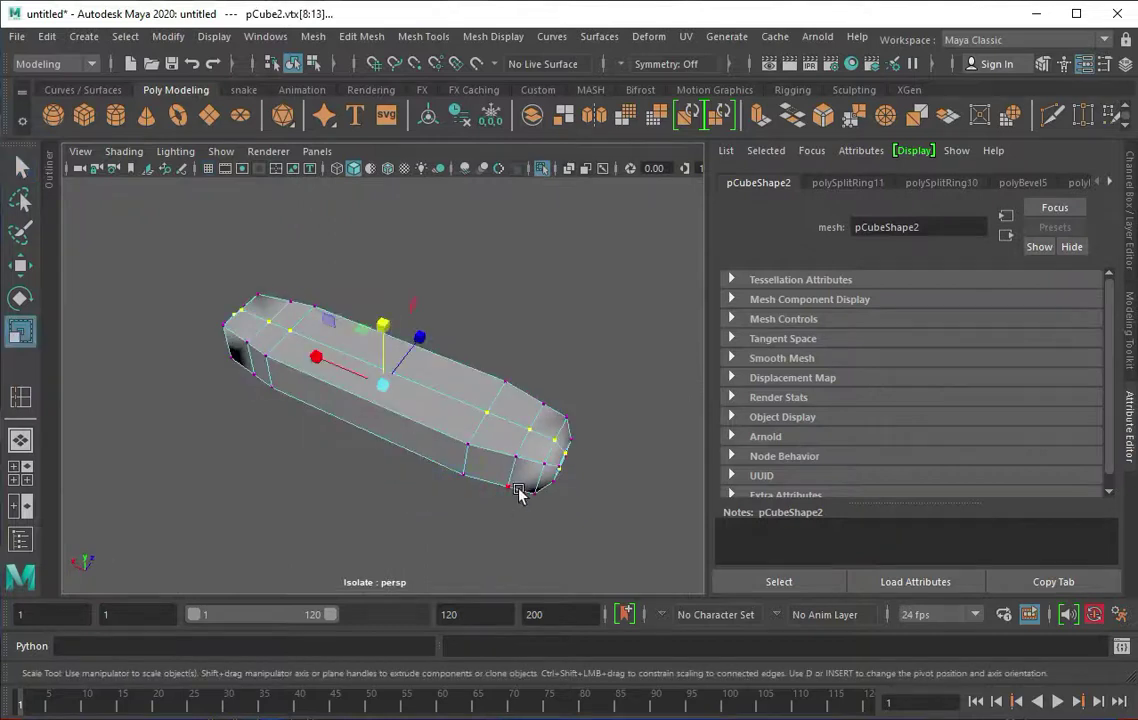
mouse_move(322, 363)
alt+mouse_down()
mouse_move(447, 356)
mouse_move(418, 360)
alt+mouse_up()
- Add more edge loops along the block and near its ends
key(q)
click(418, 360)
alt+drag(114, 371, 234, 389)
click(234, 389)
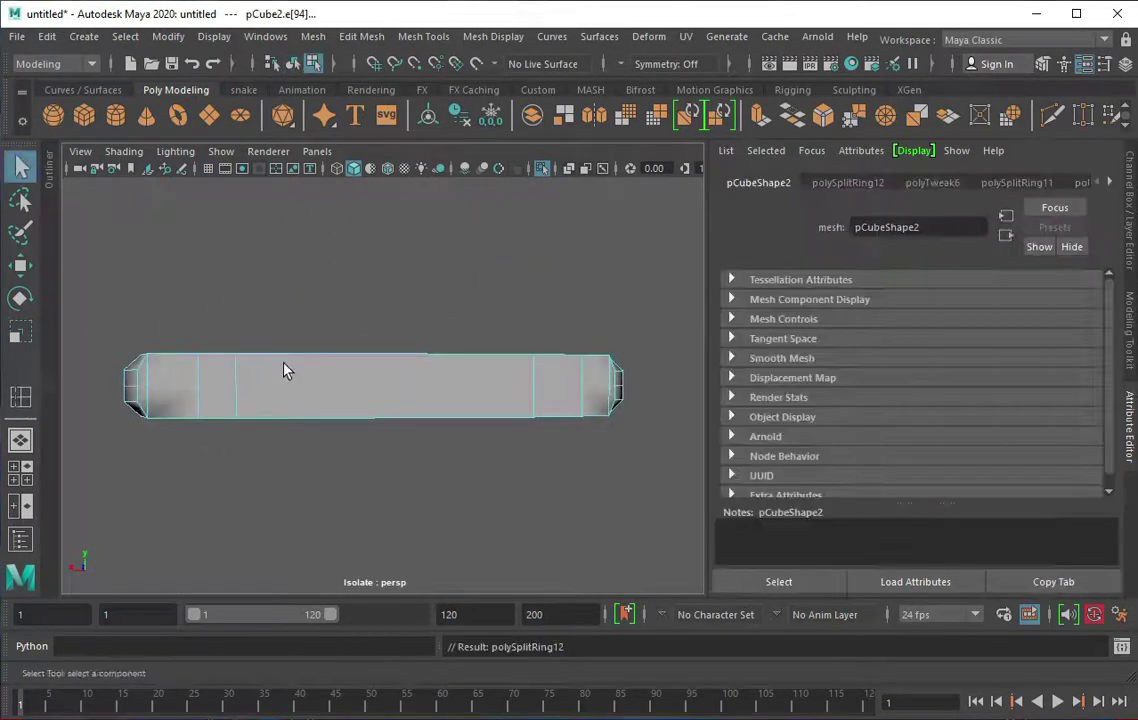
click(347, 373)
alt+drag(347, 373, 53, 412)
click(20, 397)
click(452, 396)
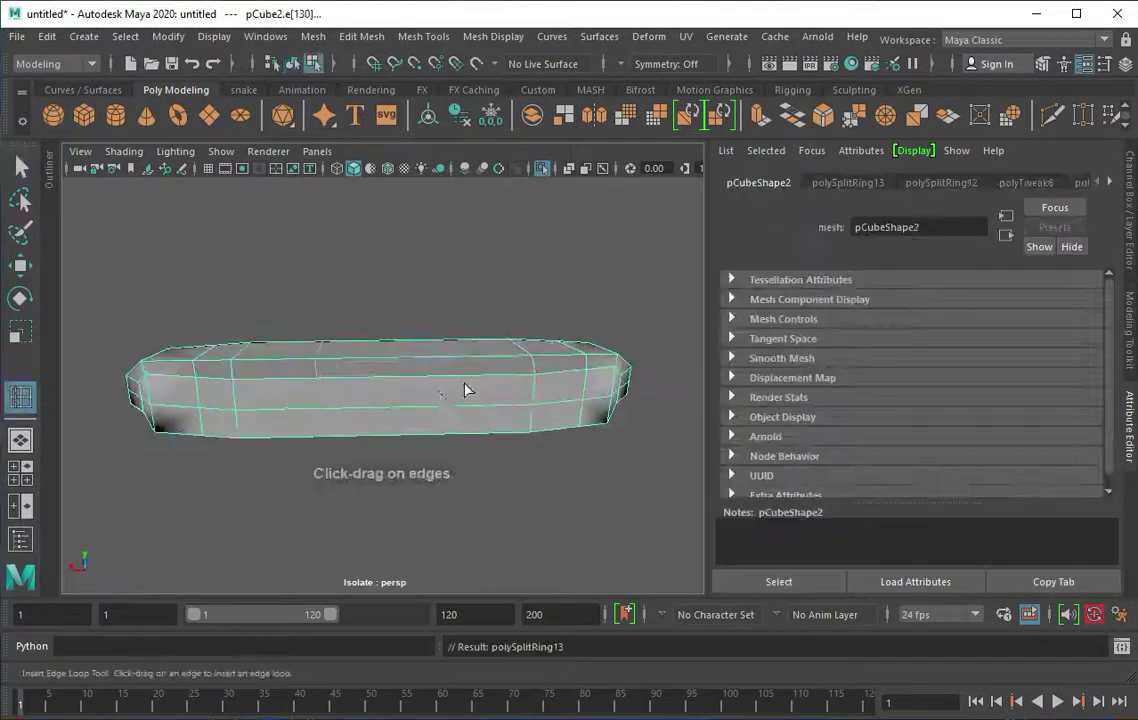
alt+drag(452, 396, 464, 448)
- Undo the last two added edge loops
key(ctrl+z)
key(ctrl+z)
key(ctrl+n)
click(667, 324)
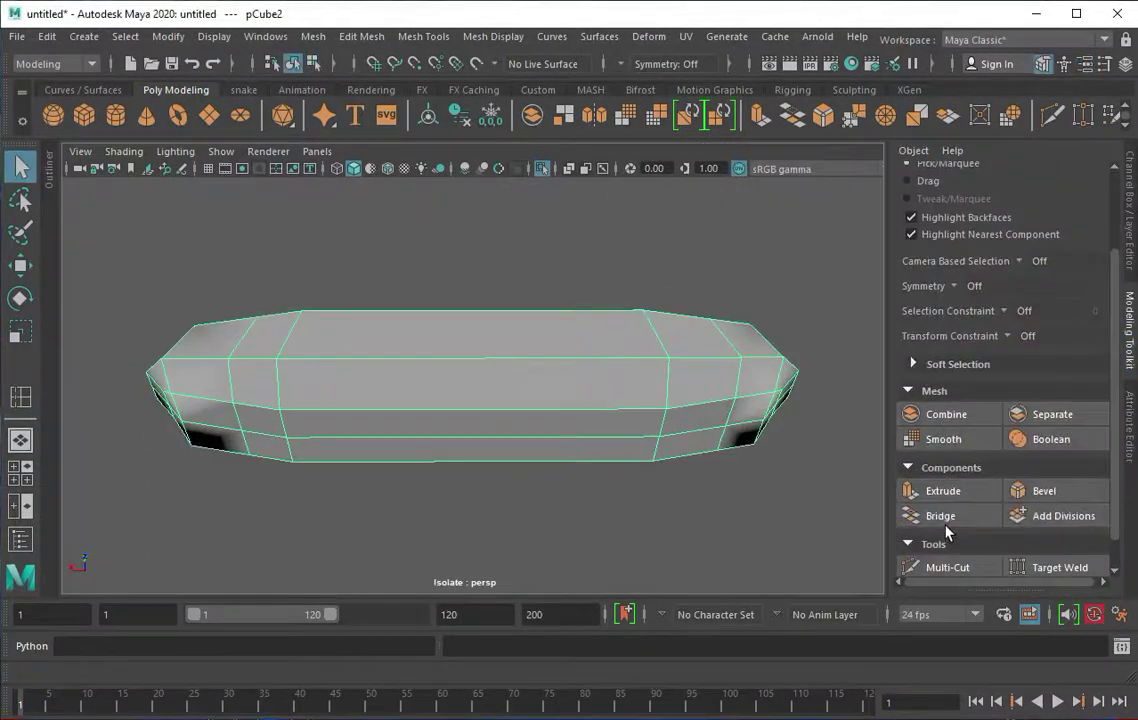
- Bevel the bar's rim, then extrude its middle top faces straight up into a tall block
click(823, 118)
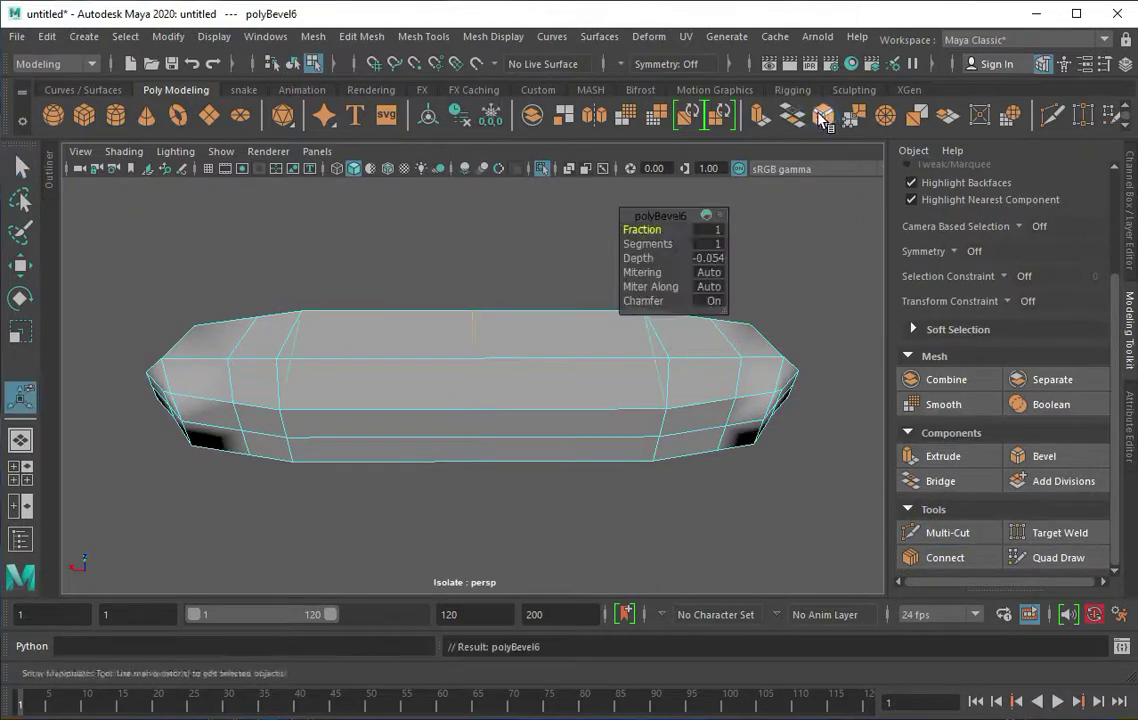
mouse_move(467, 334)
alt+mouse_down()
mouse_move(440, 394)
mouse_move(500, 318)
alt+mouse_up()
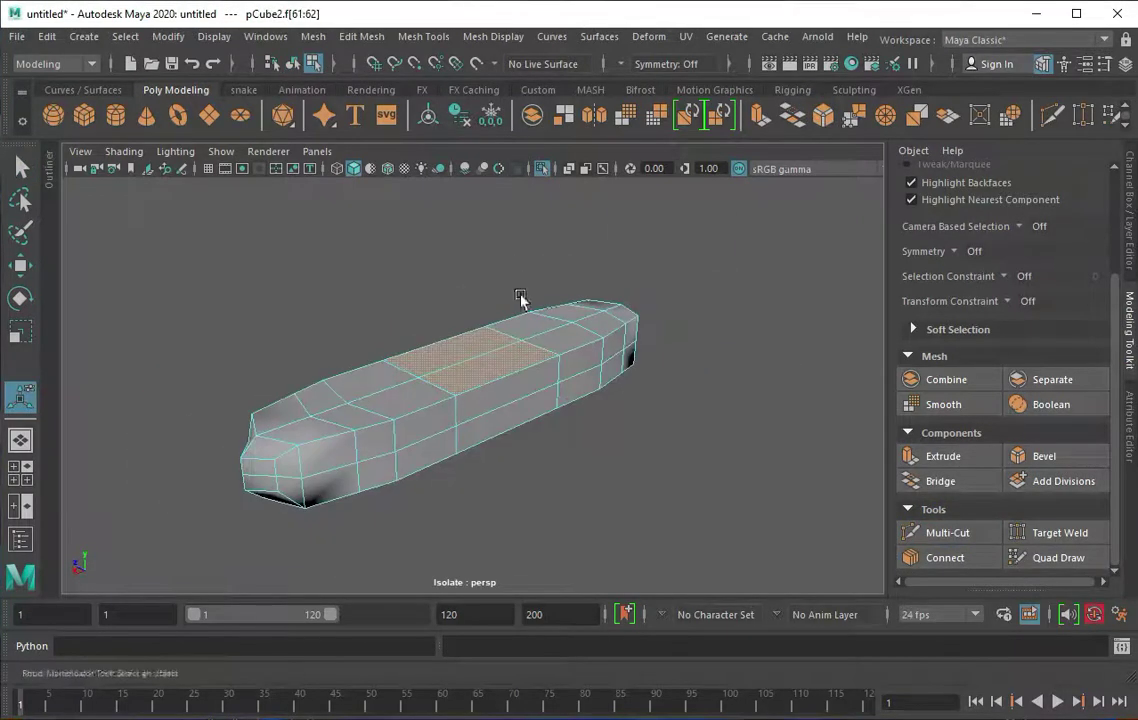
key(ctrl+e)
alt+drag(490, 372, 527, 440)
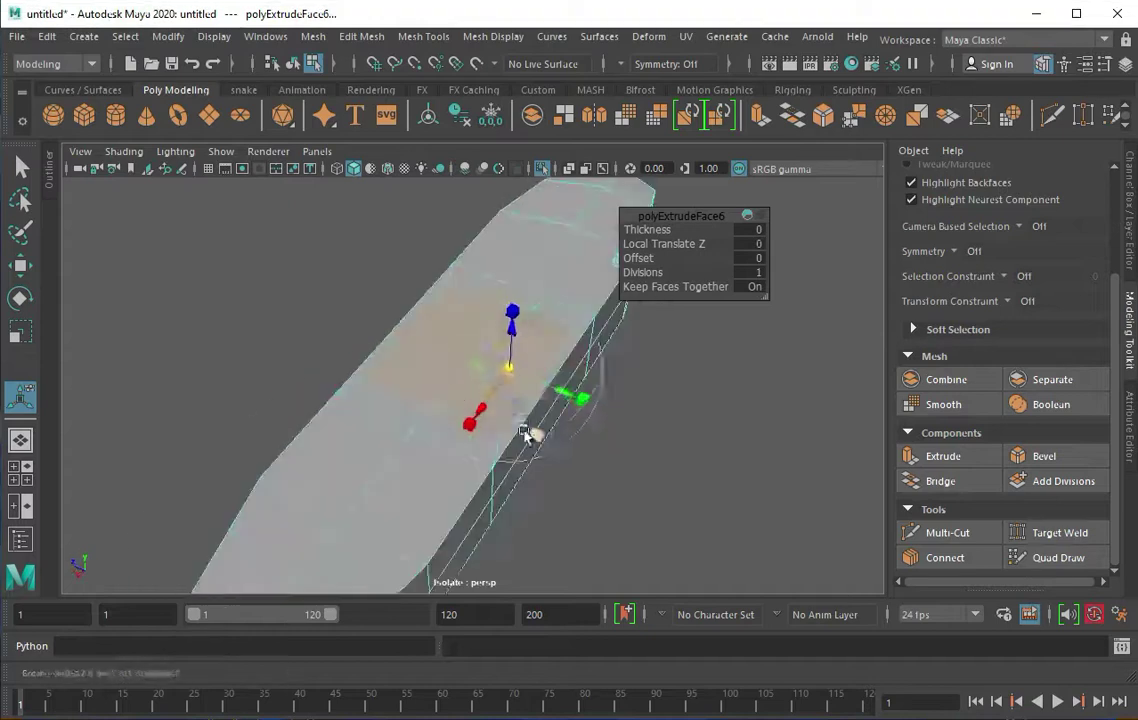
alt+drag(507, 370, 493, 270)
drag(493, 272, 493, 270)
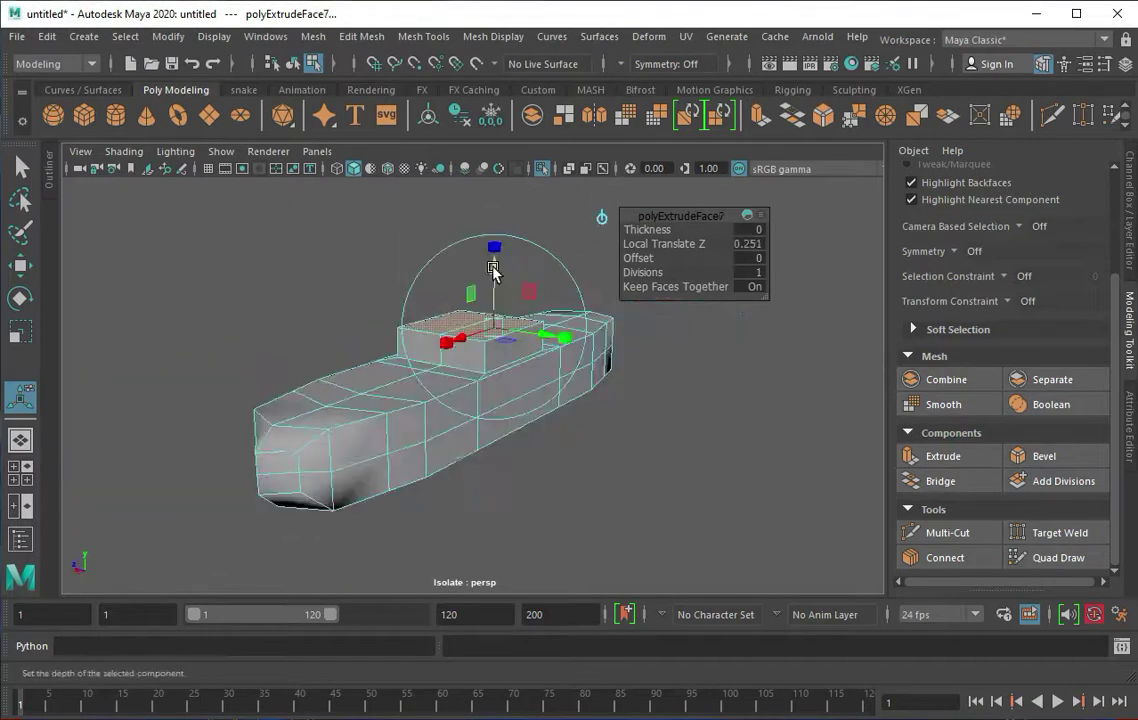
mouse_move(540, 334)
alt+mouse_down()
mouse_move(511, 368)
mouse_move(502, 222)
mouse_move(497, 279)
mouse_move(470, 284)
alt+mouse_up()
key(ctrl+e)
- Extrude the column's side face out into the spout arm, then extend its end face
key(r)
key(space)
key(space)
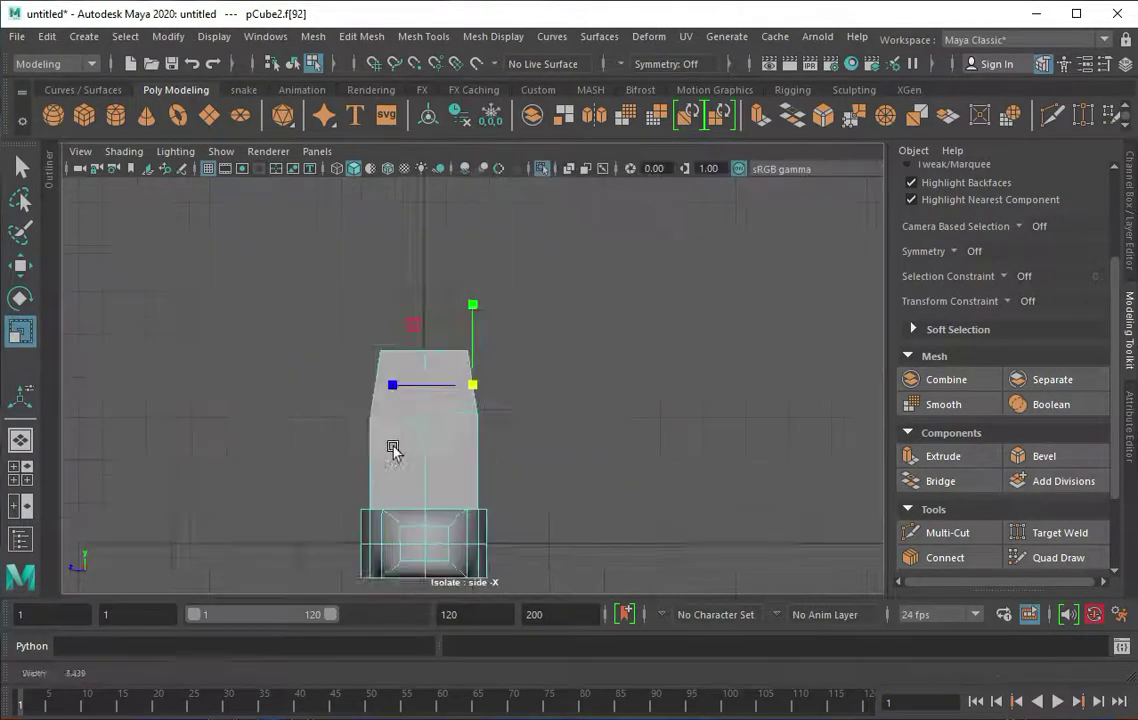
scroll(531, 457, down, 2)
key(ctrl+e)
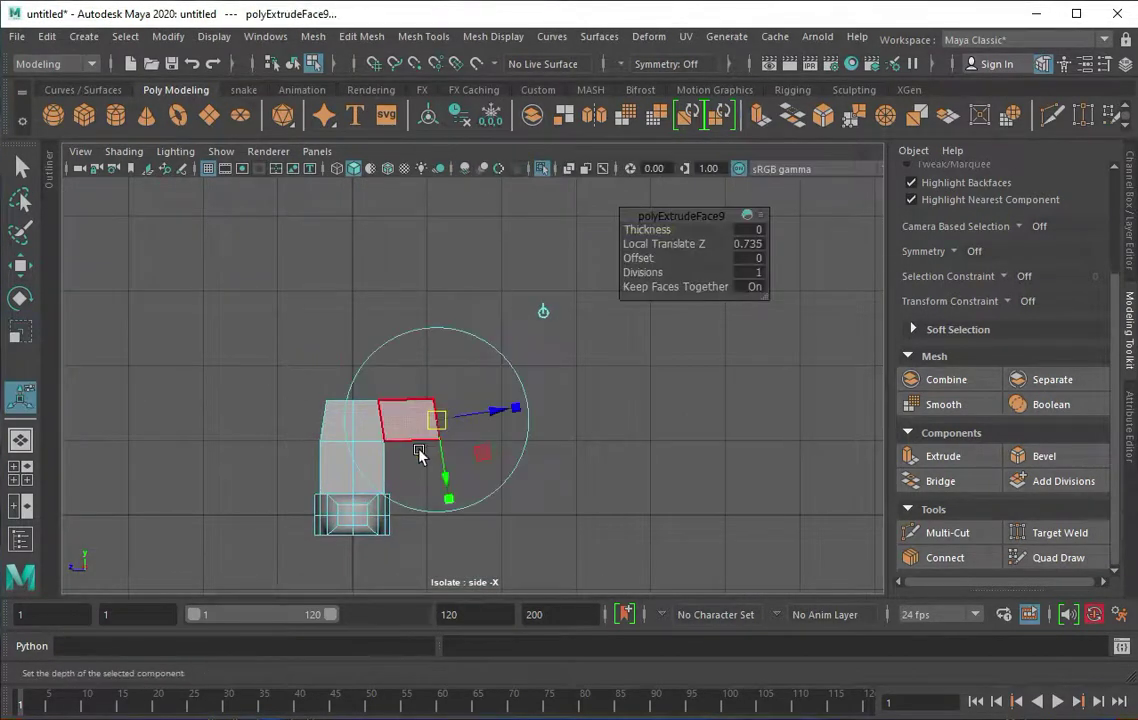
drag(445, 415, 449, 478)
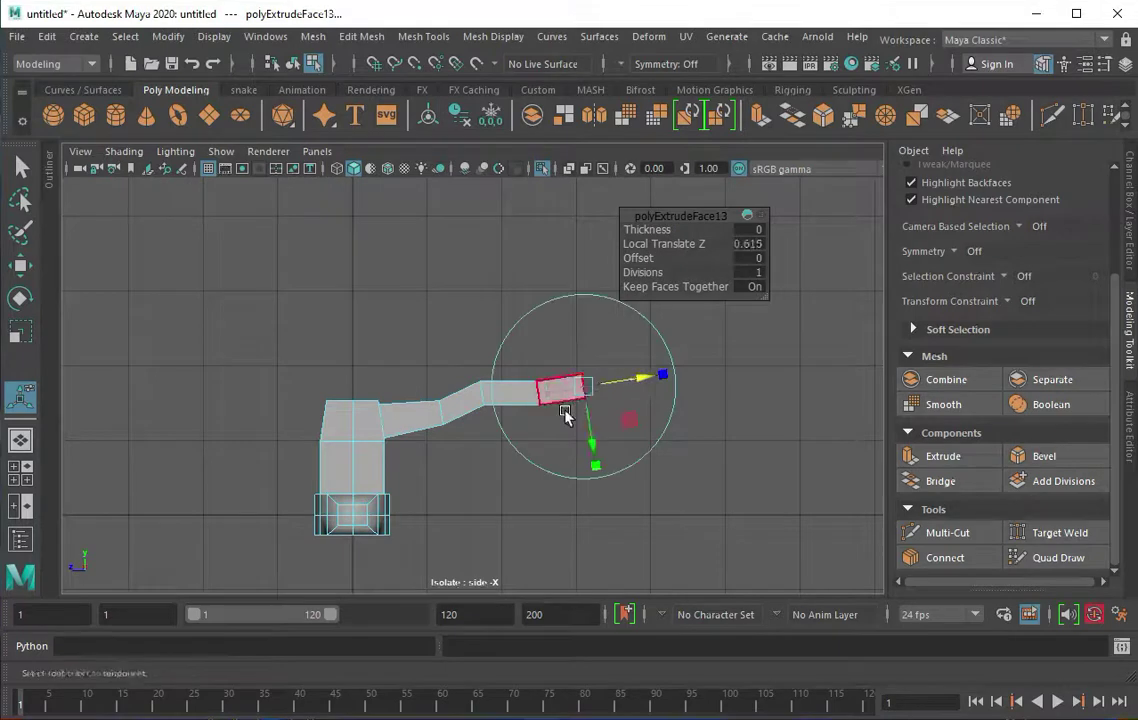
key(space)
key(space)
key(ctrl+e)
key(f)
scroll(559, 338, up, 3)
mouse_move(610, 395)
alt+mouse_down()
mouse_move(516, 414)
mouse_move(602, 374)
mouse_move(460, 343)
mouse_move(486, 444)
mouse_move(267, 373)
mouse_move(688, 256)
alt+mouse_up()
- Extrude the spout's end face inward to form the recessed outlet
key(ctrl+e)
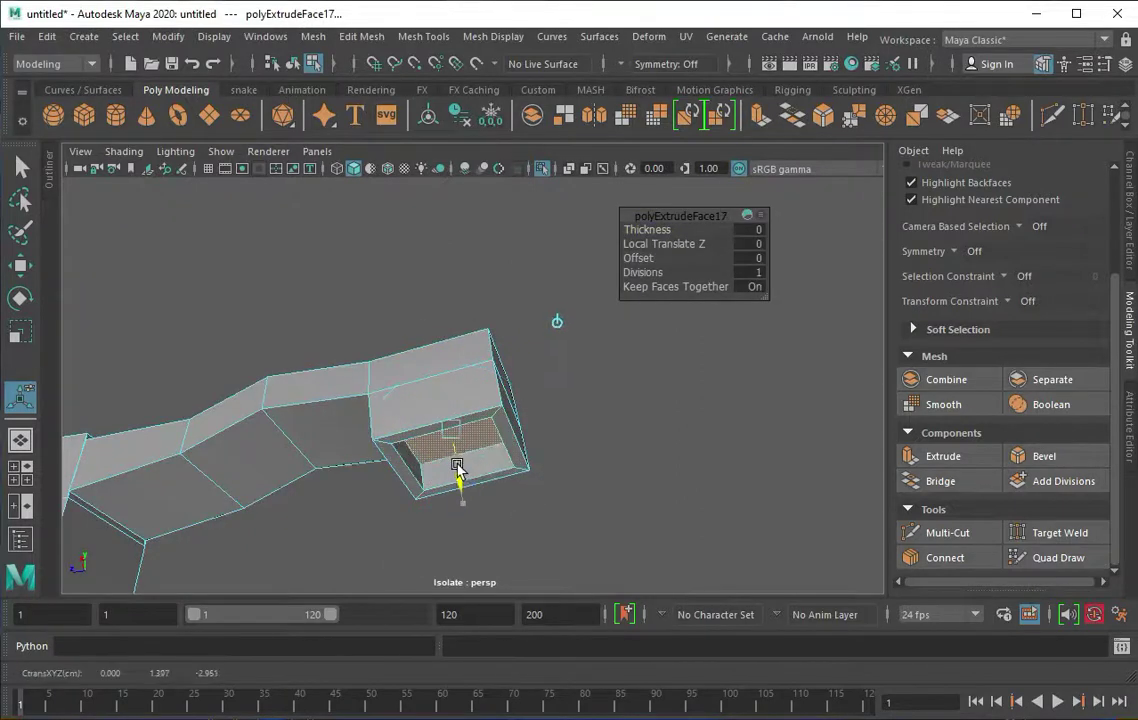
scroll(420, 430, up, 3)
alt+drag(432, 457, 432, 490)
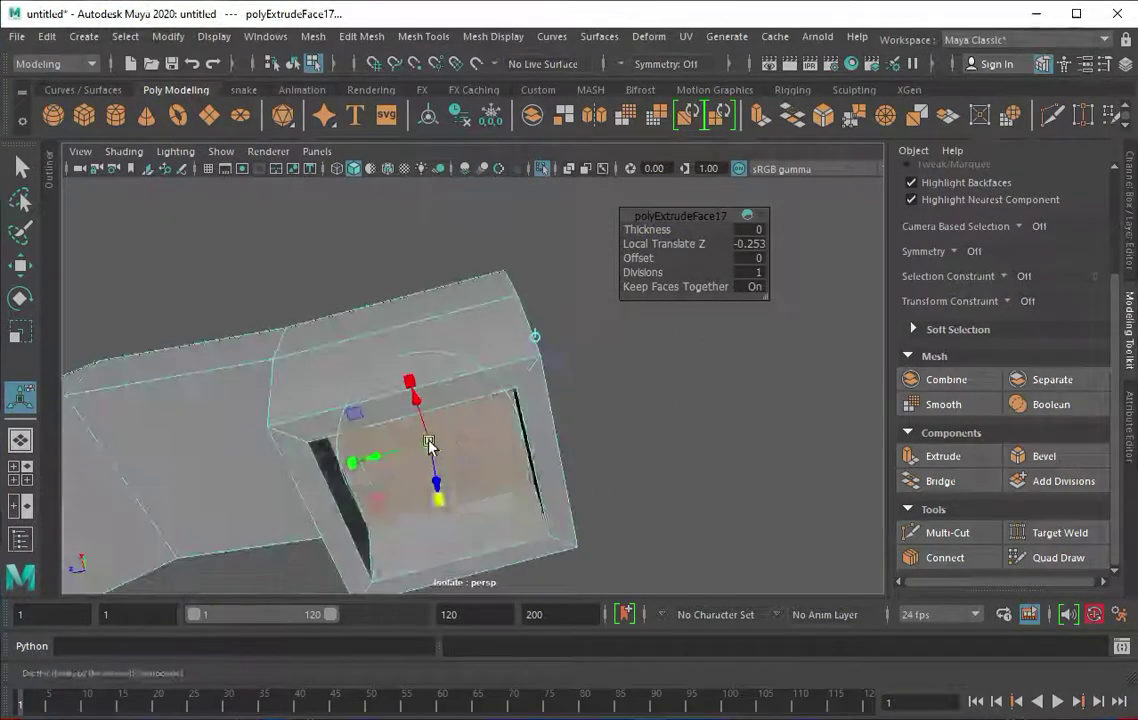
scroll(520, 470, down, 3)
mouse_move(564, 457)
alt+mouse_down()
mouse_move(386, 475)
mouse_move(538, 330)
alt+mouse_up()
- Check the faucet mesh in smooth preview, then return to the blocky display to inspect it
key(F8)
key(3)
click(514, 443)
alt+drag(514, 443, 518, 452)
key(1)
click(444, 434)
alt+drag(444, 434, 403, 362)
mouse_move(590, 346)
alt+mouse_down()
mouse_move(300, 419)
mouse_move(173, 425)
mouse_move(577, 350)
mouse_move(503, 414)
mouse_move(503, 399)
mouse_move(376, 409)
mouse_move(580, 409)
mouse_move(483, 386)
mouse_move(426, 427)
alt+mouse_up()
- Slide an edge back along the spout and bevel the neighbouring edge
key(q)
key(f)
scroll(426, 427, down, 3)
mouse_move(402, 375)
mouse_down()
mouse_move(445, 386)
mouse_move(305, 381)
mouse_move(770, 160)
mouse_up()
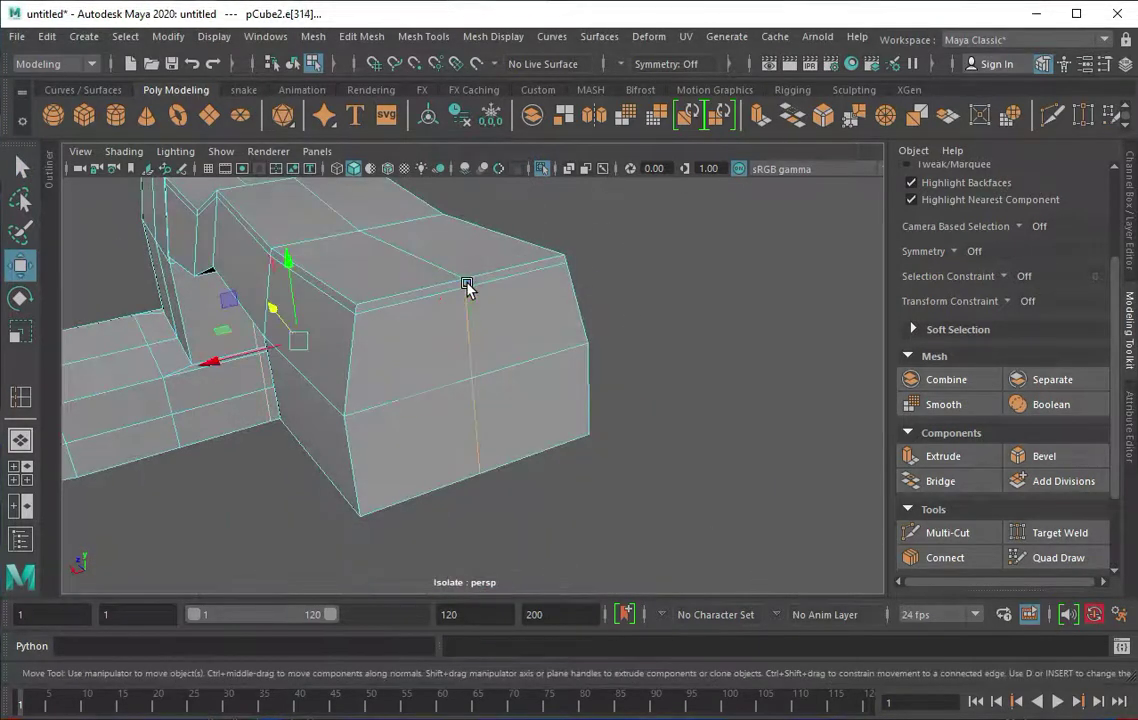
mouse_move(455, 273)
alt+mouse_down()
mouse_move(465, 472)
mouse_move(582, 432)
mouse_move(522, 395)
mouse_move(391, 371)
mouse_move(570, 364)
mouse_move(338, 419)
mouse_move(394, 500)
mouse_move(495, 483)
alt+mouse_up()
click(522, 395)
key(ctrl+b)
key(q)
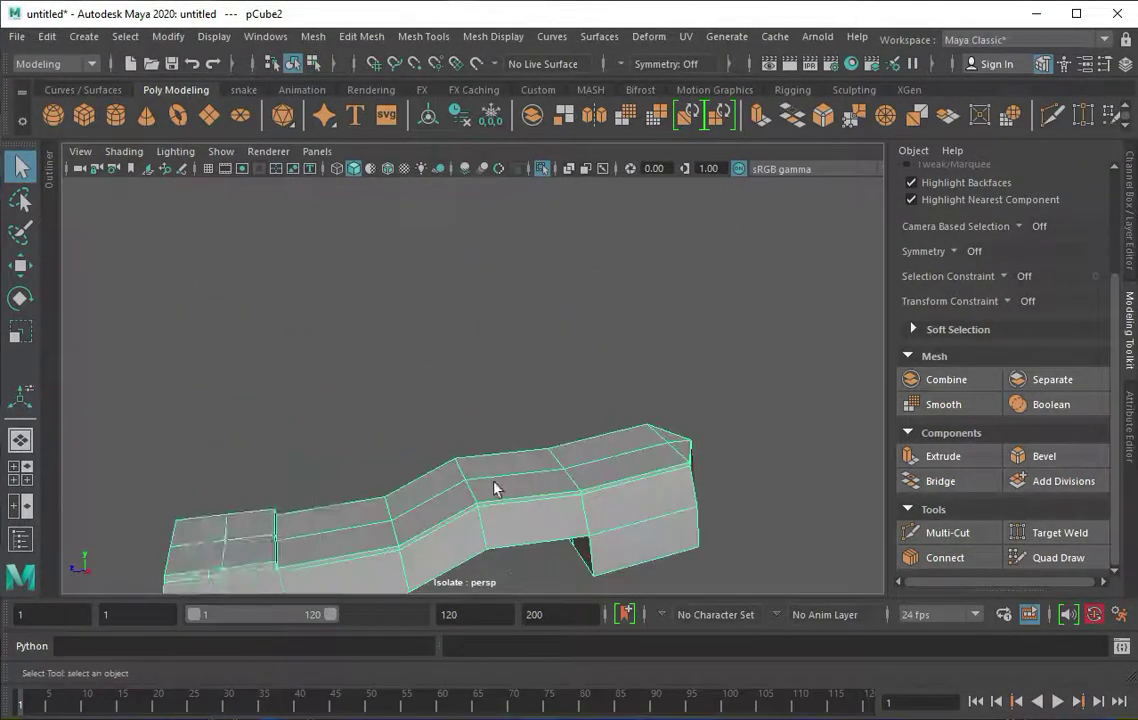
- Extrude the column's top face up about 0.095 into a low raised step
mouse_move(288, 401)
alt+mouse_down()
mouse_move(363, 432)
mouse_move(422, 477)
mouse_move(316, 356)
mouse_move(523, 230)
alt+mouse_up()
click(422, 477)
key(ctrl+e)
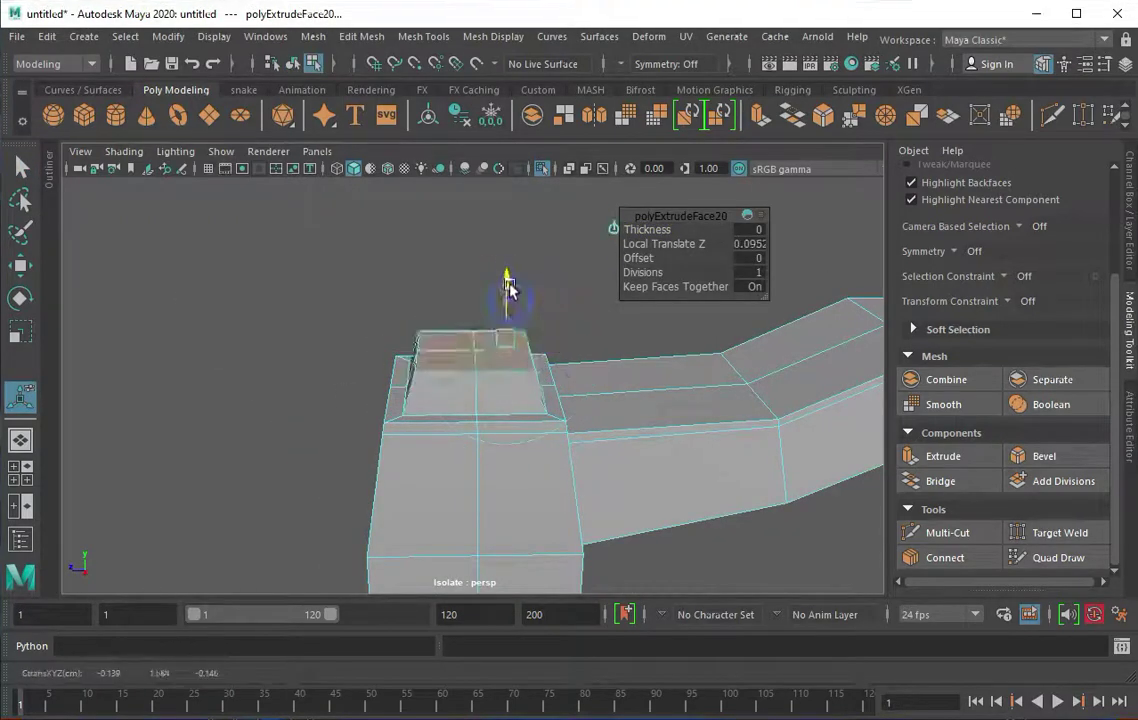
key(q)
mouse_move(564, 267)
alt+mouse_down()
mouse_move(582, 371)
mouse_move(436, 384)
mouse_move(457, 469)
alt+mouse_up()
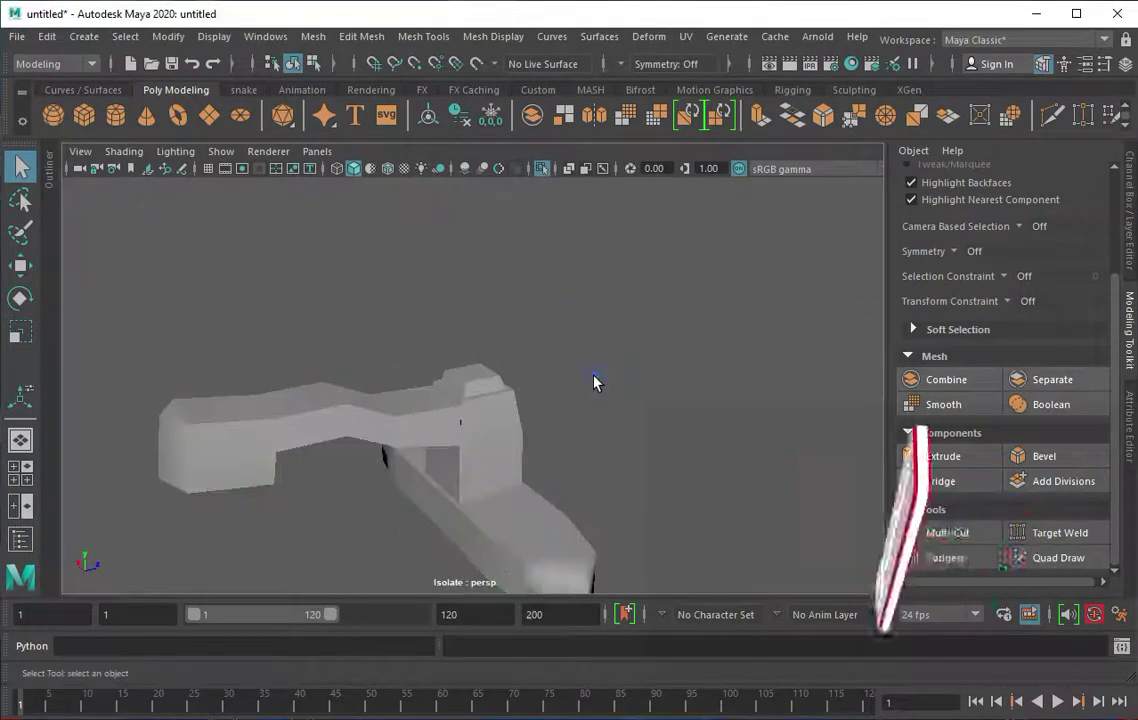
- Replace a trial cylinder with a cube above the faucet column, undoing an extra smoothing
click(116, 117)
drag(356, 470, 353, 246)
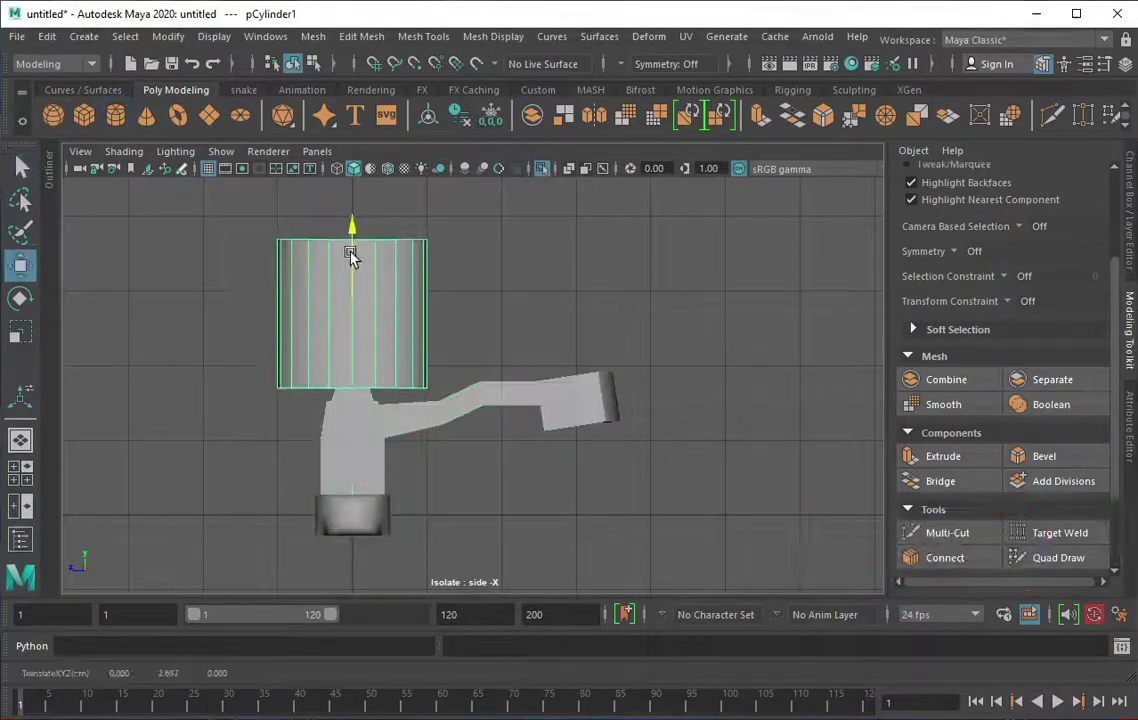
key(r)
click(84, 115)
drag(343, 521, 343, 356)
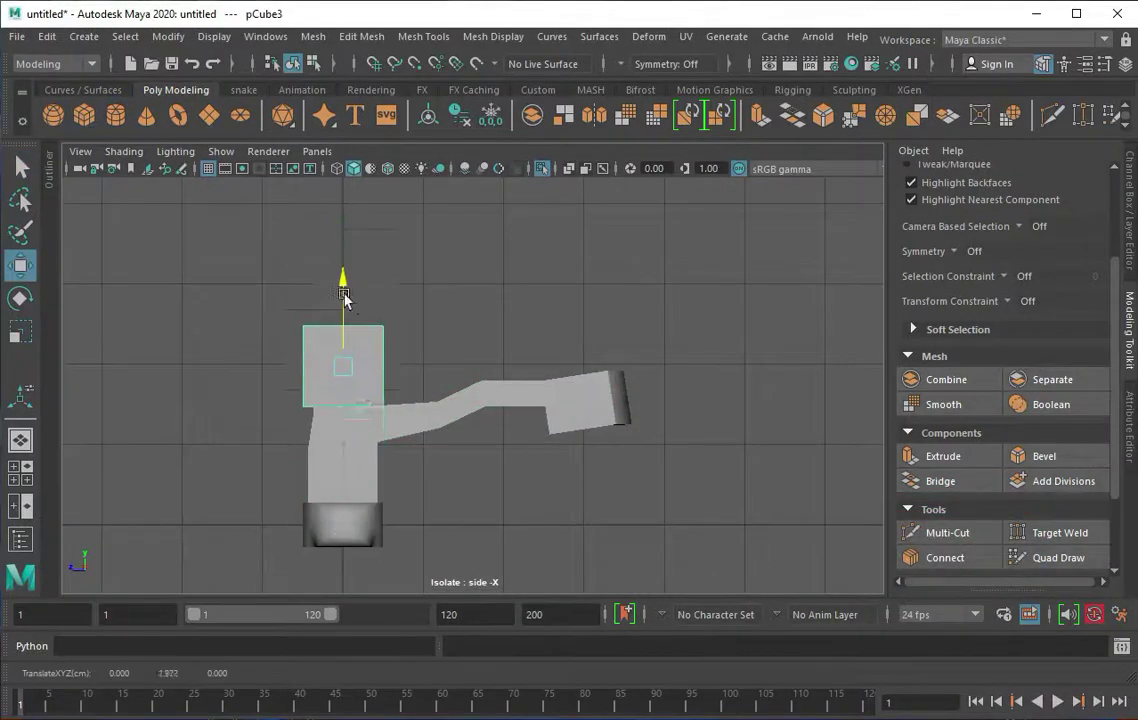
scroll(325, 361, up, 2)
click(940, 403)
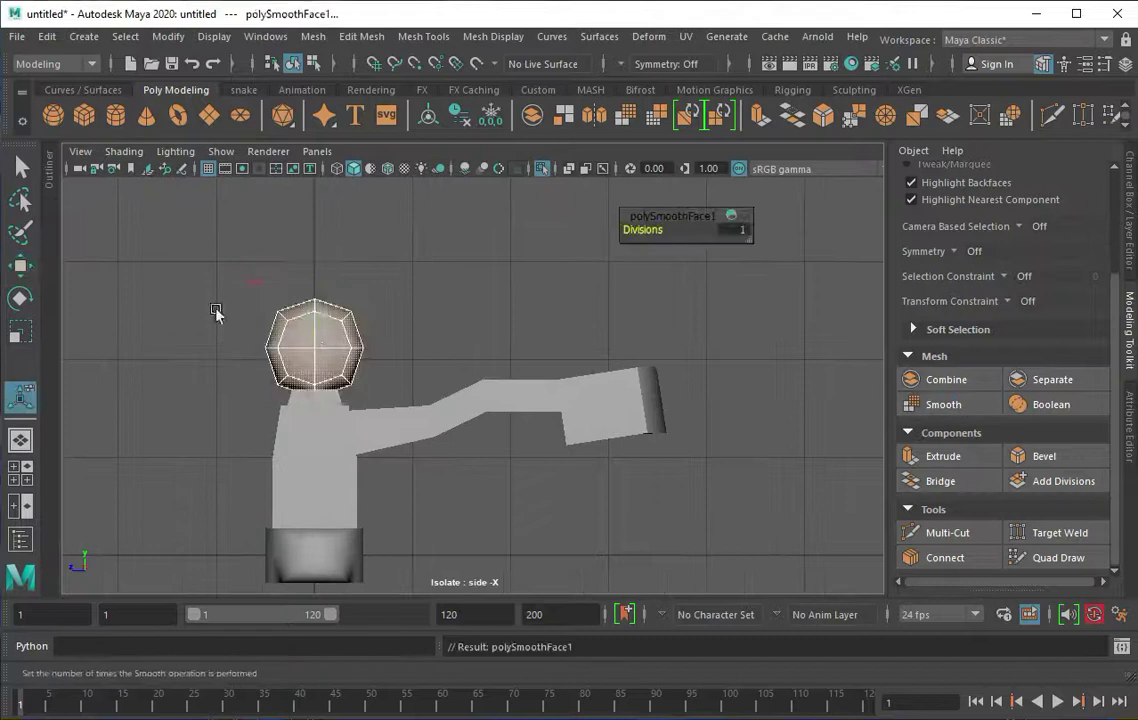
middle_drag(303, 385, 533, 356)
key(ctrl+z)
key(ctrl+z)
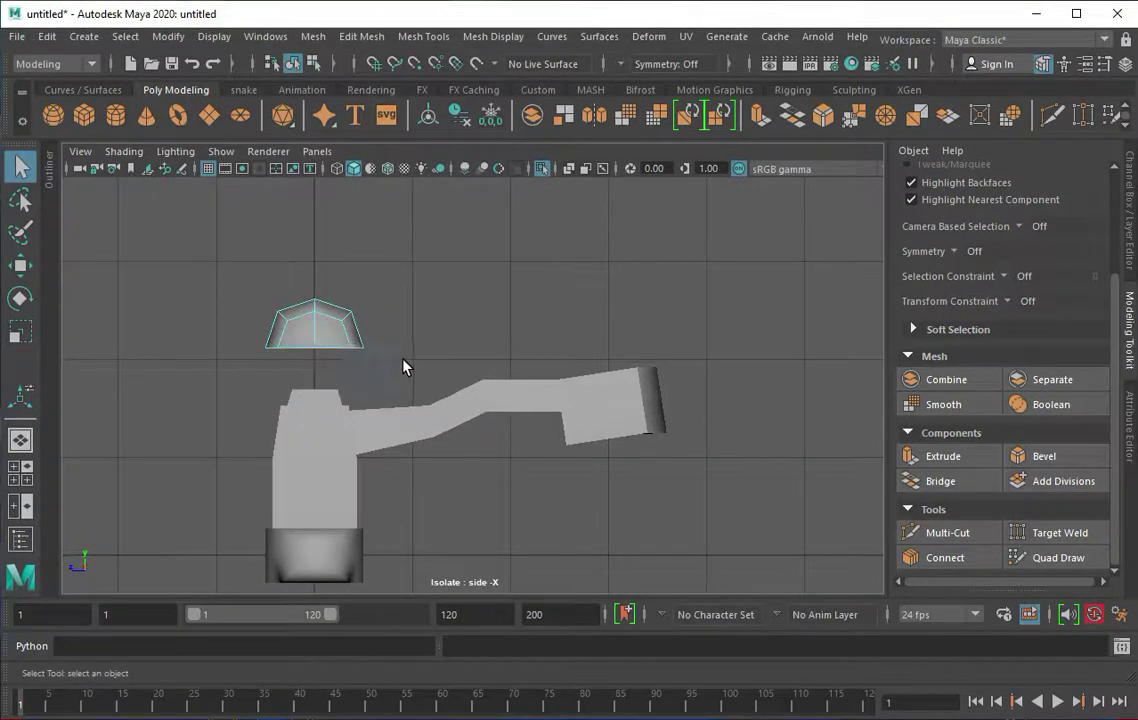
- Scale the cube's top vertices inward to taper the block, then adjust a top vertex
right_click(307, 338)
click(210, 334)
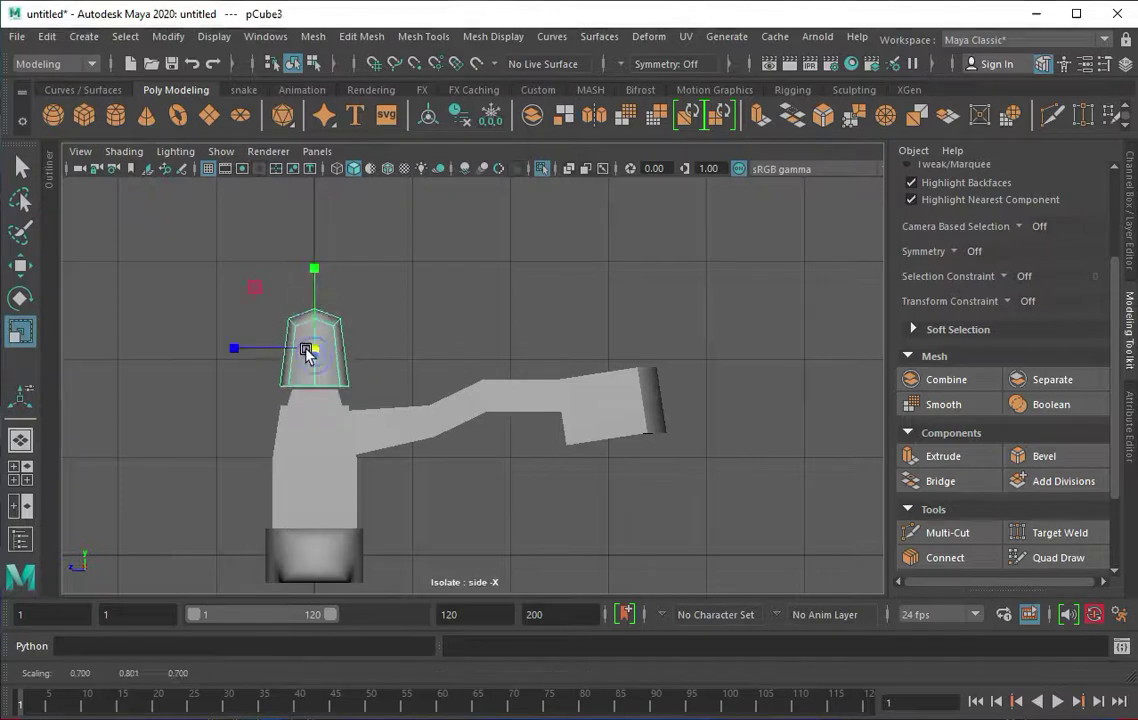
alt+drag(318, 338, 592, 257)
scroll(495, 453, up, 5)
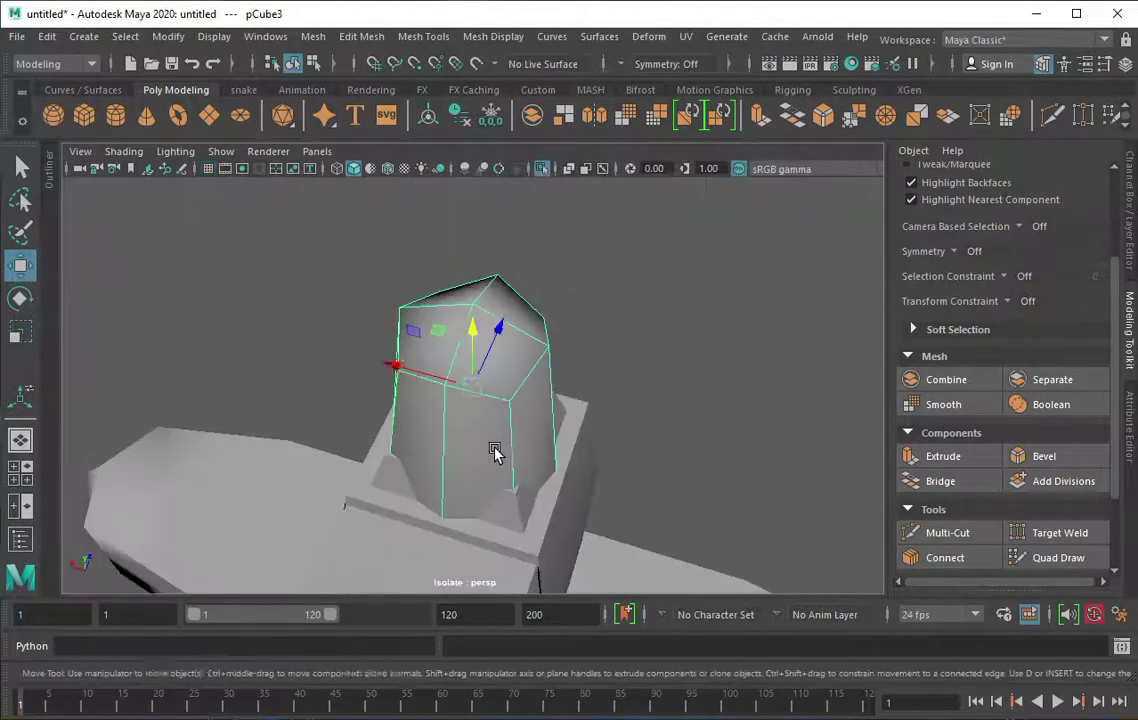
key(r)
scroll(480, 338, up, 1)
mouse_move(480, 338)
alt+mouse_down()
mouse_move(376, 363)
mouse_move(462, 310)
mouse_move(469, 240)
mouse_move(445, 338)
mouse_move(536, 358)
alt+mouse_up()
right_click(468, 300)
click(489, 283)
key(w)
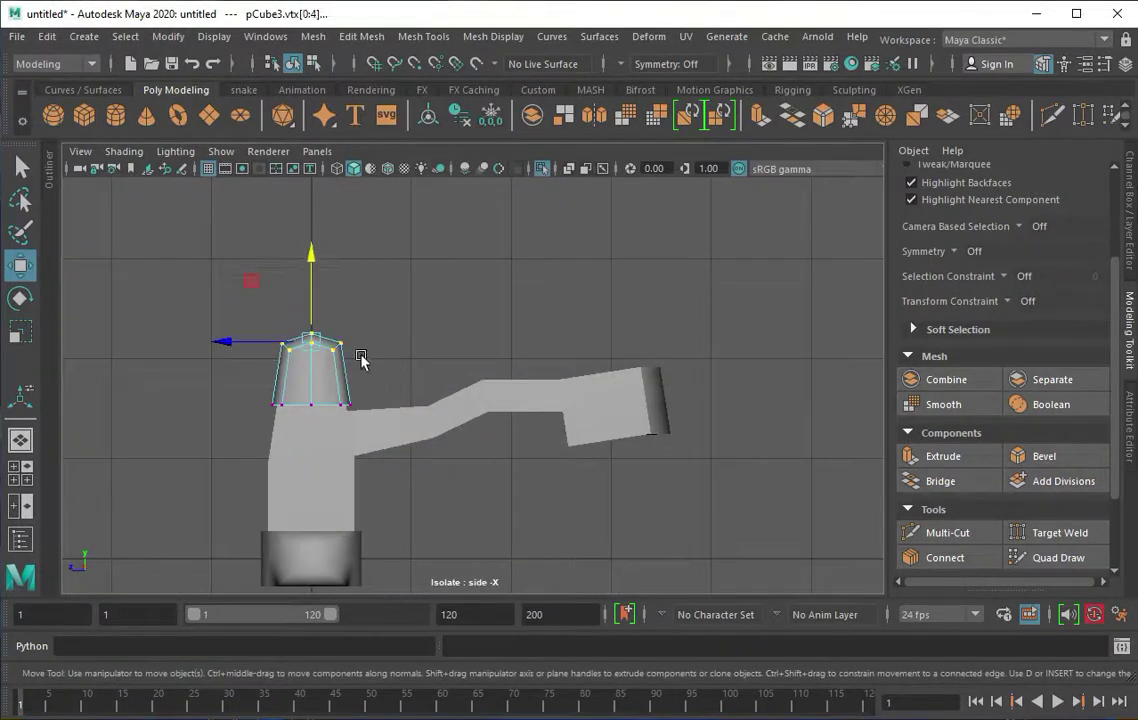
- Insert an edge loop around the middle of the tapered block pCube3
alt+drag(311, 357, 620, 280)
right_drag(498, 320, 583, 310)
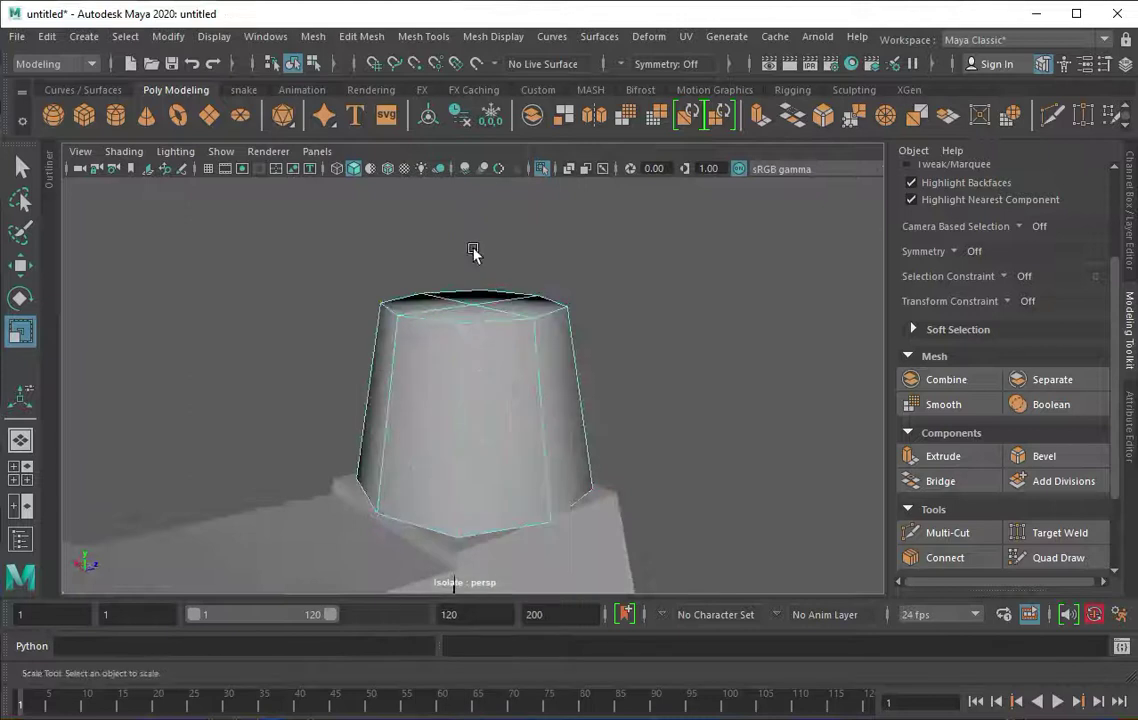
click(450, 348)
mouse_move(450, 348)
alt+mouse_down()
mouse_move(470, 340)
mouse_move(432, 386)
mouse_move(479, 396)
alt+mouse_up()
click(423, 36)
click(400, 141)
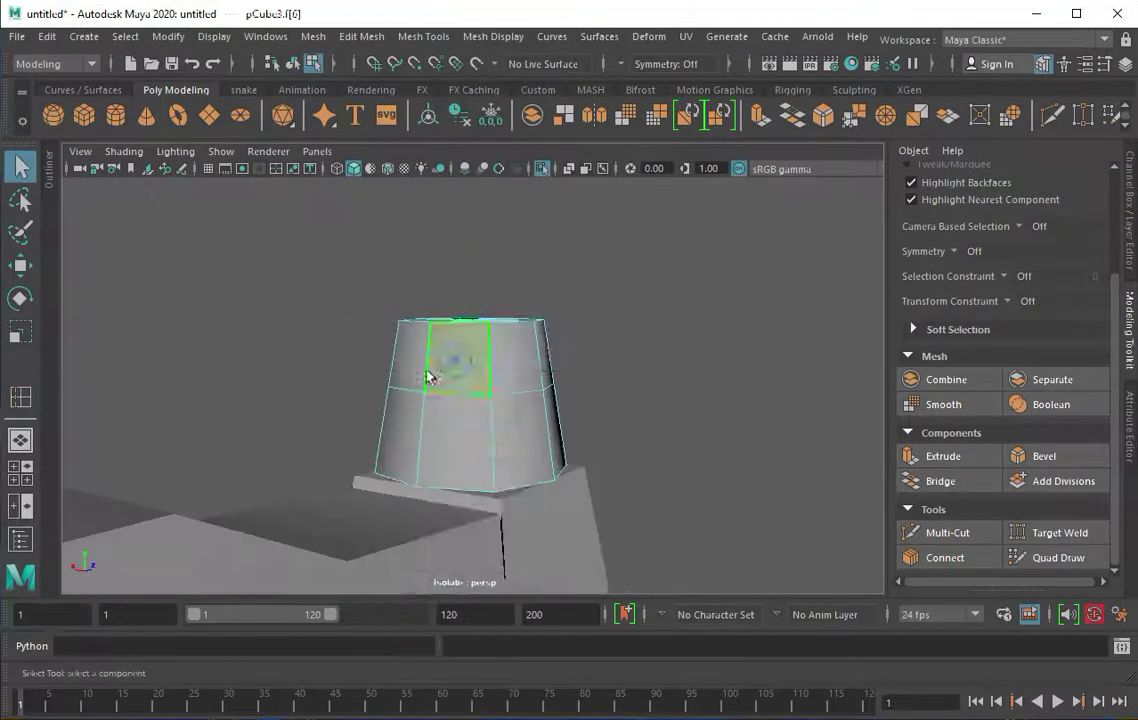
- Extrude a side face of the handle block into a long lever and enlarge its end face
double_click(455, 369)
click(775, 118)
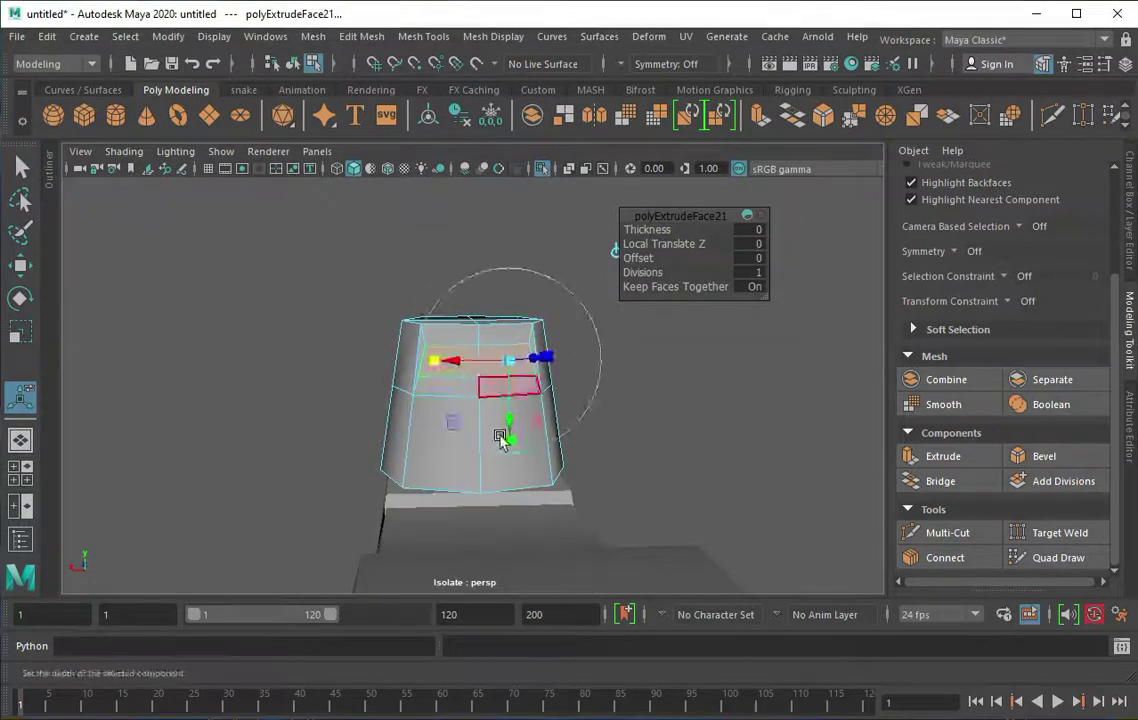
key(ctrl+e)
key(space)
key(space)
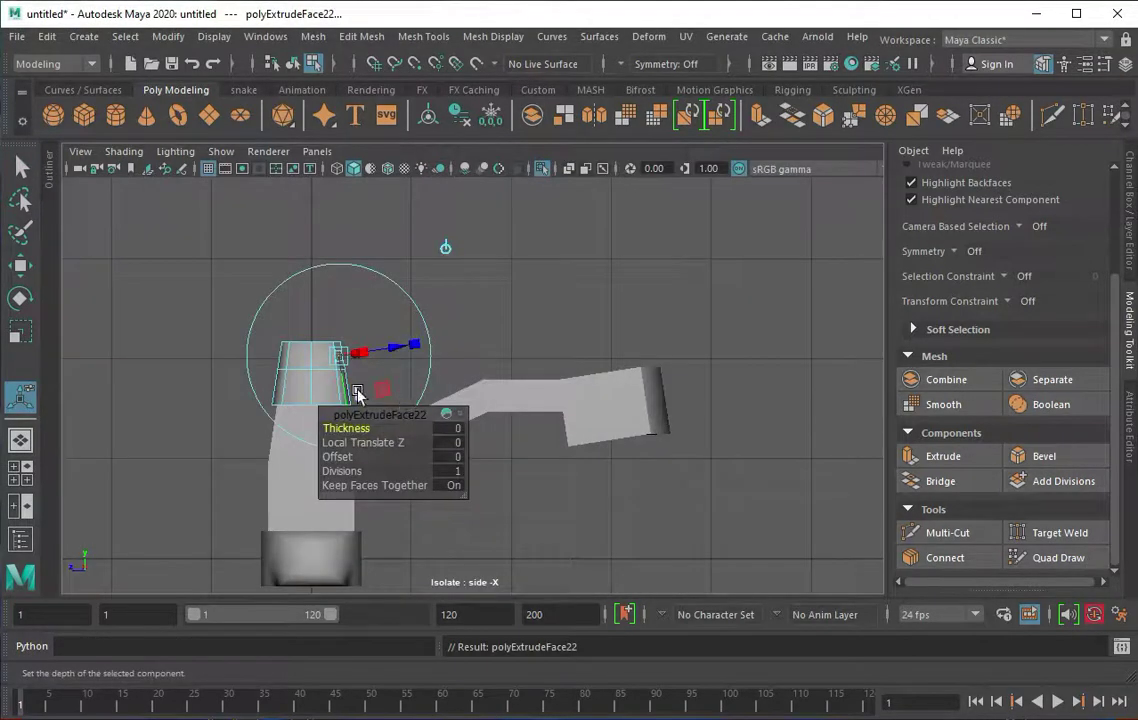
key(w)
drag(342, 352, 386, 348)
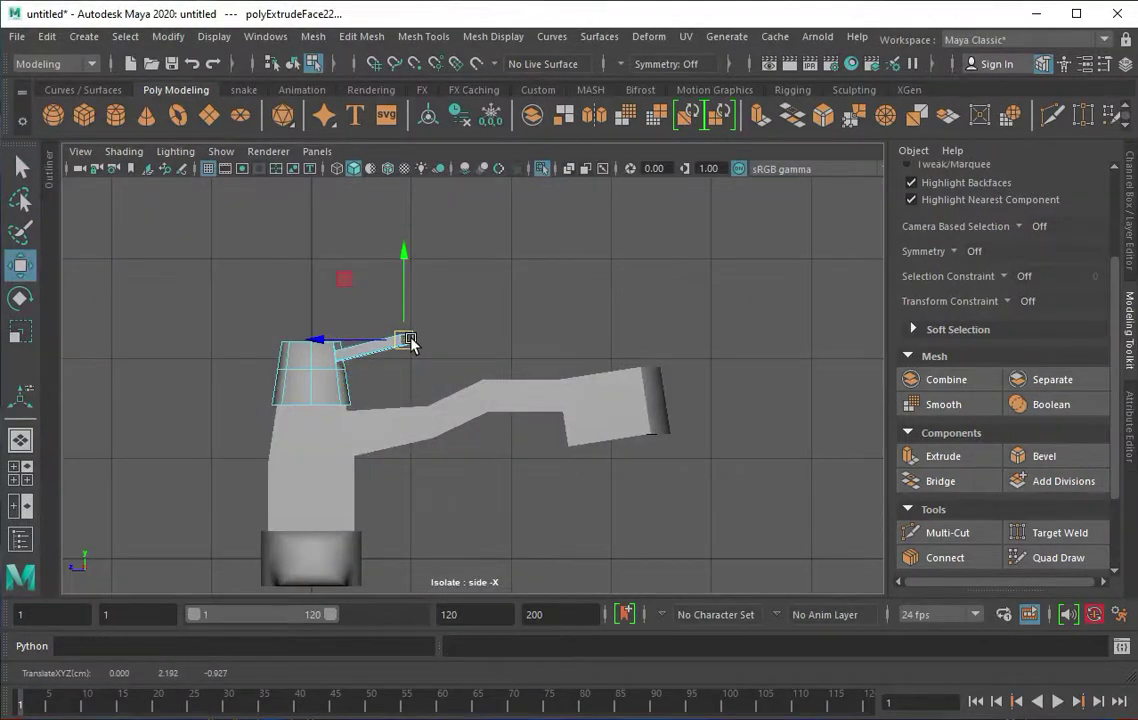
key(ctrl+e)
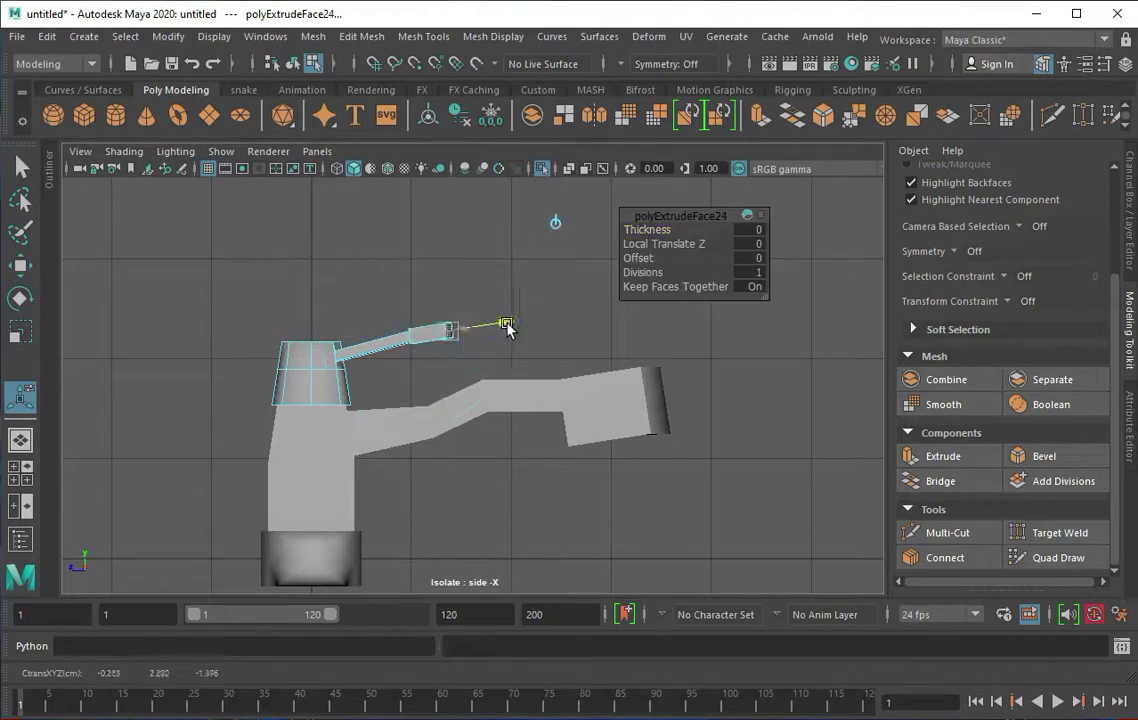
drag(516, 331, 519, 448)
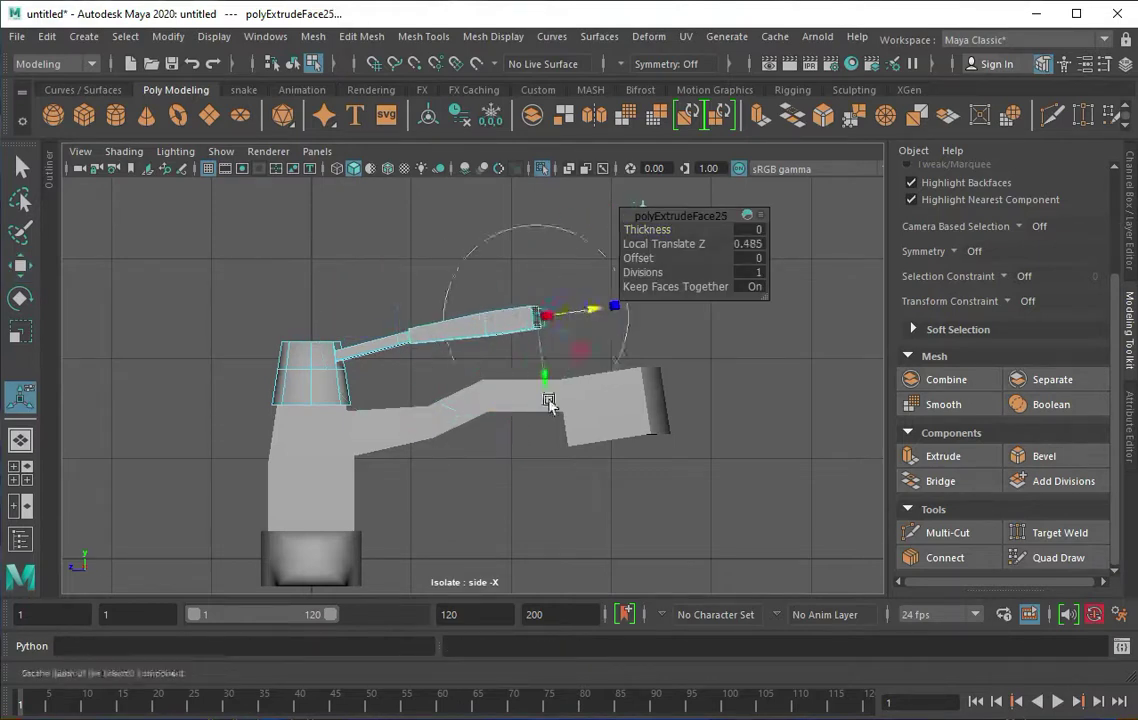
key(space)
click(546, 381)
- Add a small extra extrusion to the selected faces on the handle's underside
alt+drag(546, 381, 568, 528)
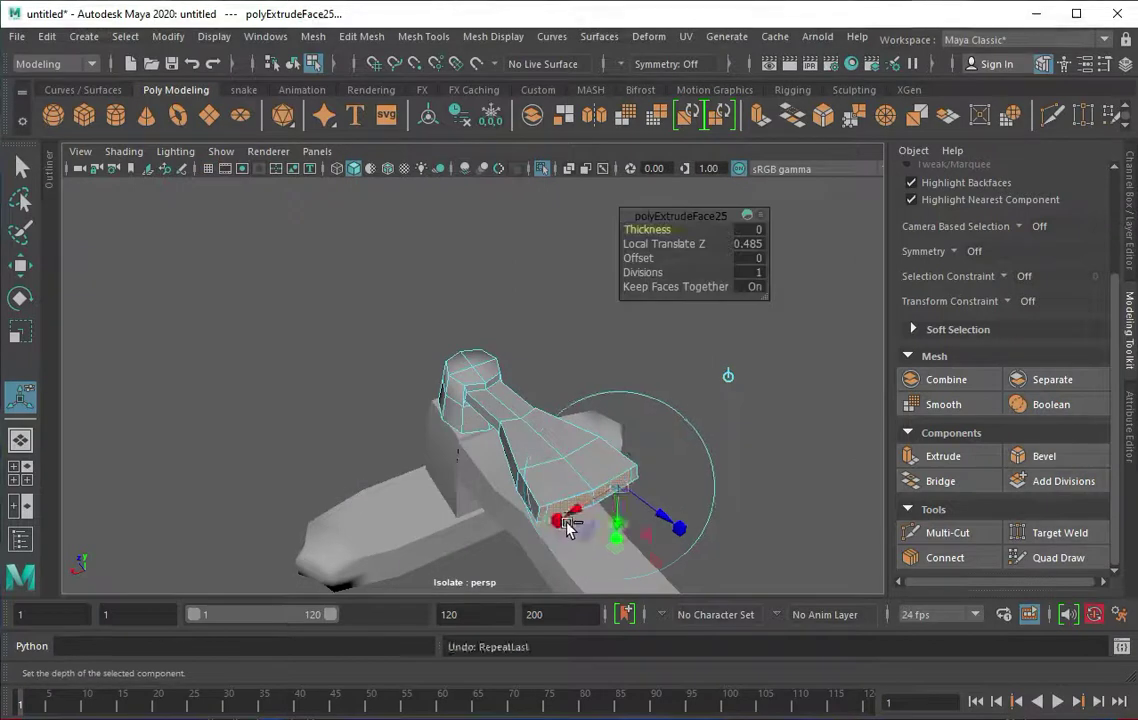
right_drag(643, 520, 597, 425)
mouse_move(597, 425)
alt+mouse_down()
mouse_move(528, 515)
mouse_move(593, 370)
mouse_move(541, 399)
mouse_move(520, 390)
alt+mouse_up()
scroll(520, 390, up, 3)
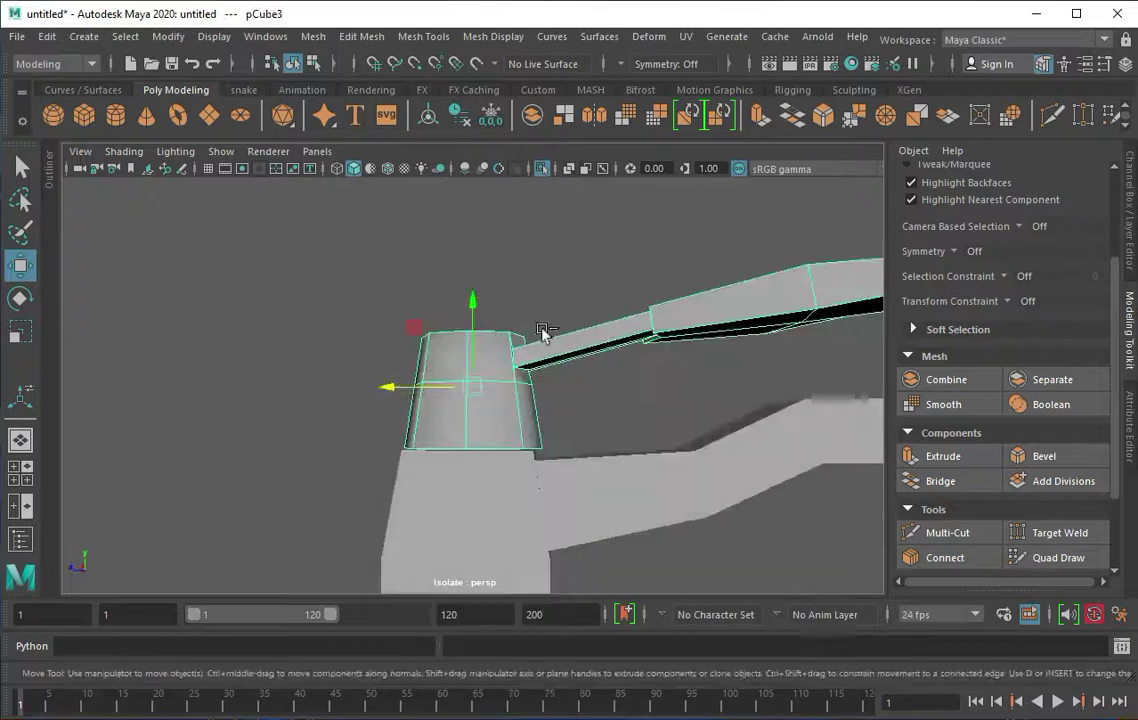
alt+drag(541, 332, 536, 388)
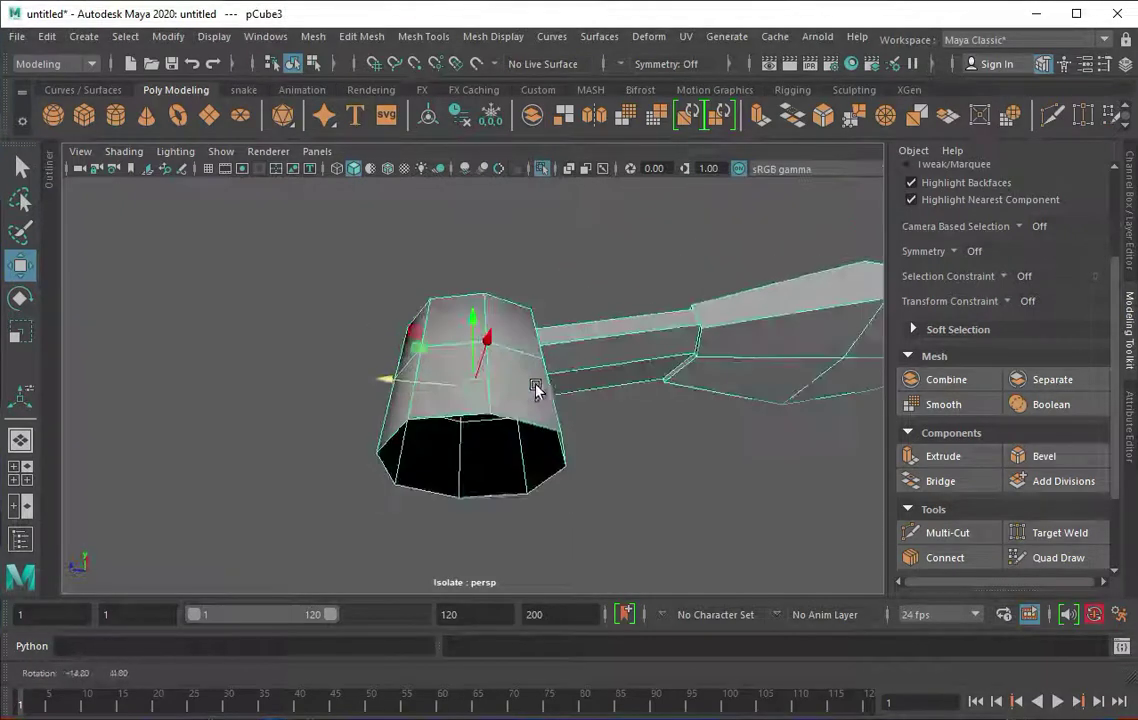
key(ctrl+e)
mouse_move(368, 323)
mouse_down()
mouse_move(356, 320)
mouse_move(445, 406)
mouse_move(378, 362)
mouse_up()
click(377, 359)
right_drag(584, 335, 673, 310)
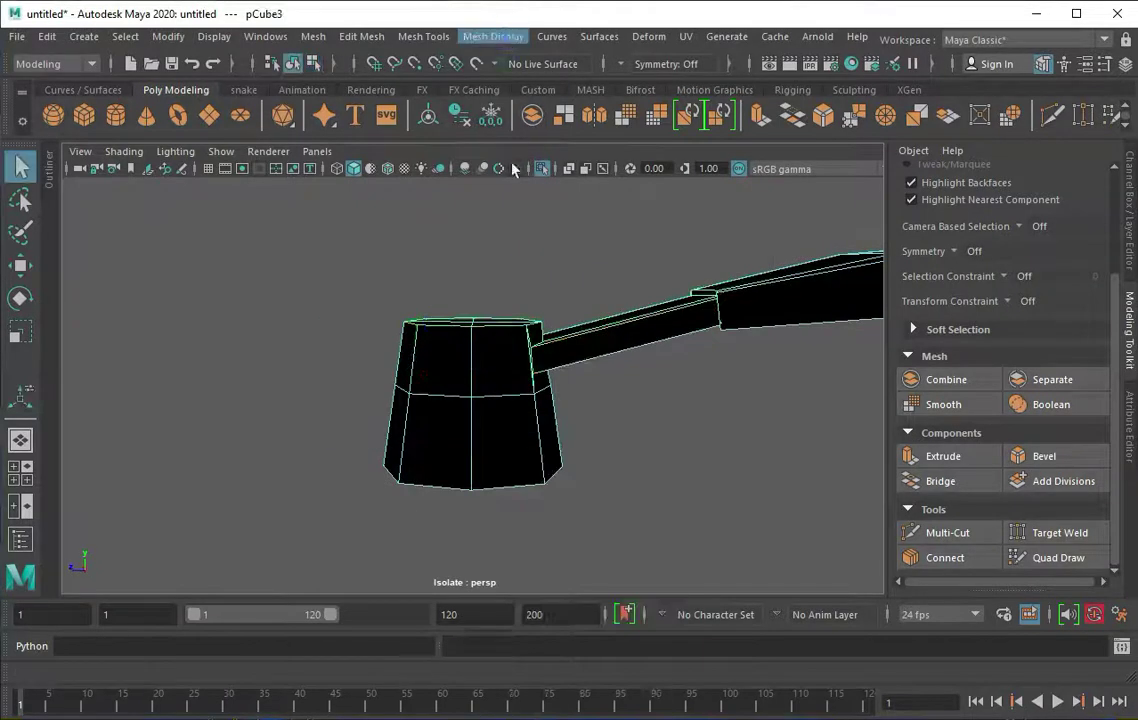
- Insert an edge loop on the lever near its joint with the handle block
click(424, 36)
click(465, 170)
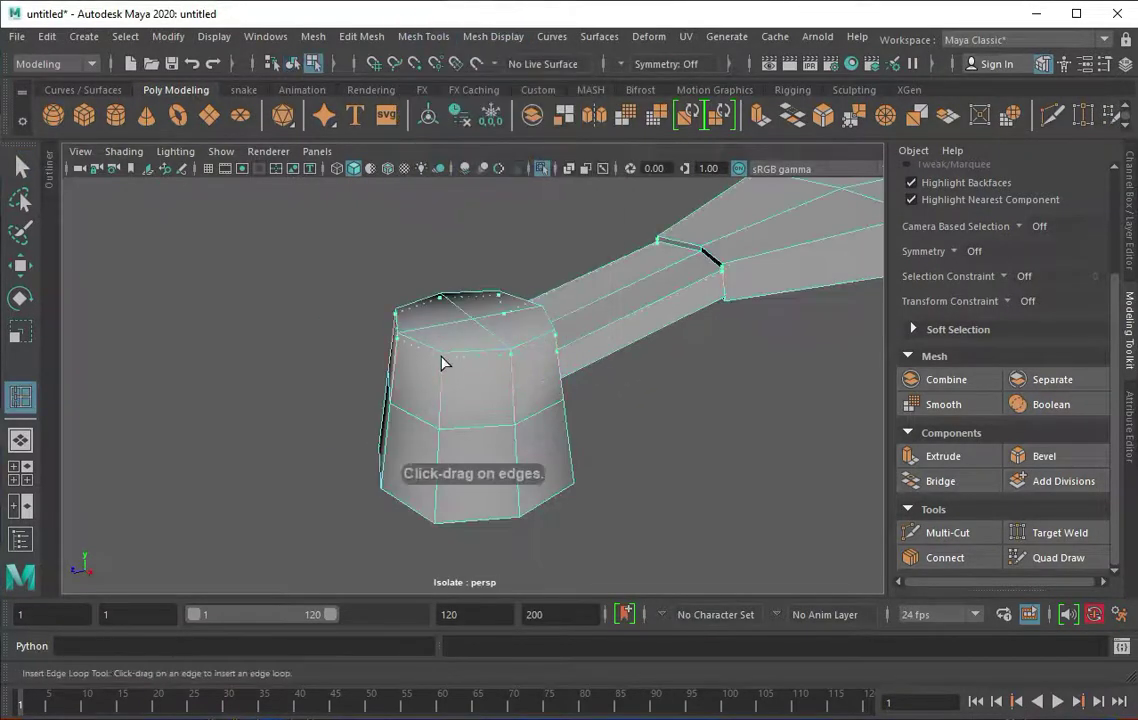
drag(442, 361, 433, 440)
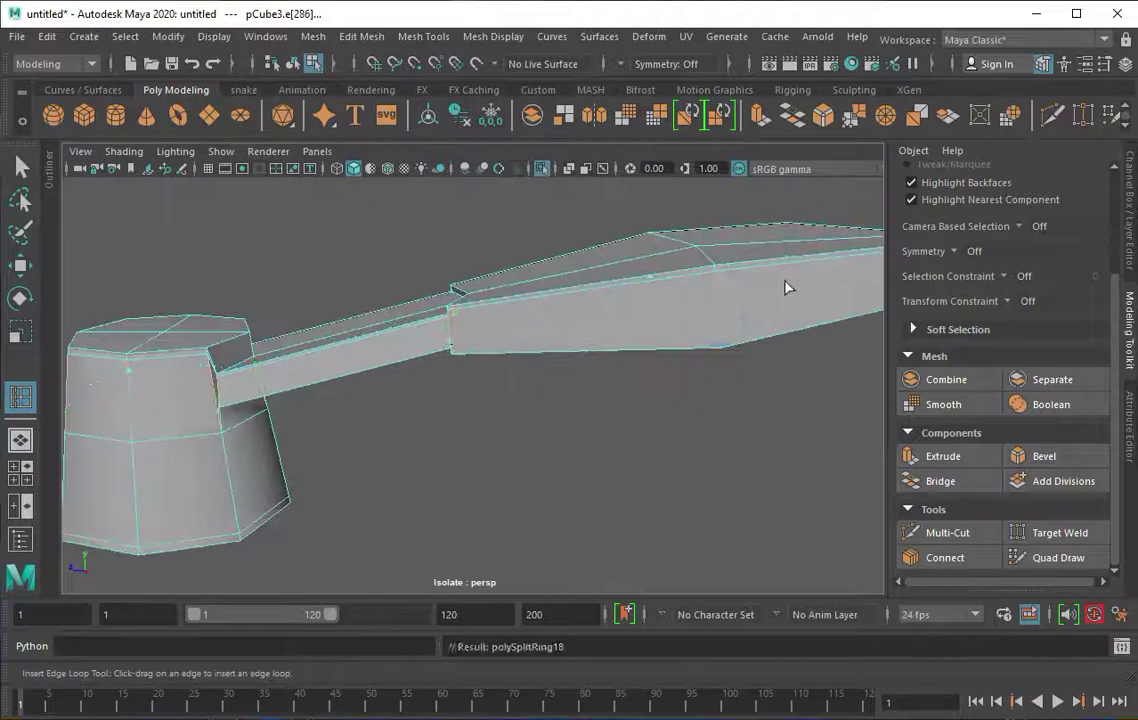
alt+drag(795, 290, 787, 261)
alt+right_drag(787, 261, 582, 333)
mouse_move(582, 333)
alt+mouse_down()
mouse_move(640, 351)
mouse_move(655, 393)
mouse_move(340, 387)
mouse_move(266, 398)
alt+mouse_up()
key(q)
click(252, 392)
key(f)
mouse_move(353, 412)
alt+mouse_down()
mouse_move(522, 442)
mouse_move(406, 377)
alt+mouse_up()
- Preview the handle smoothed with its cage, then show the full scene with the faucet on the sink
key(y)
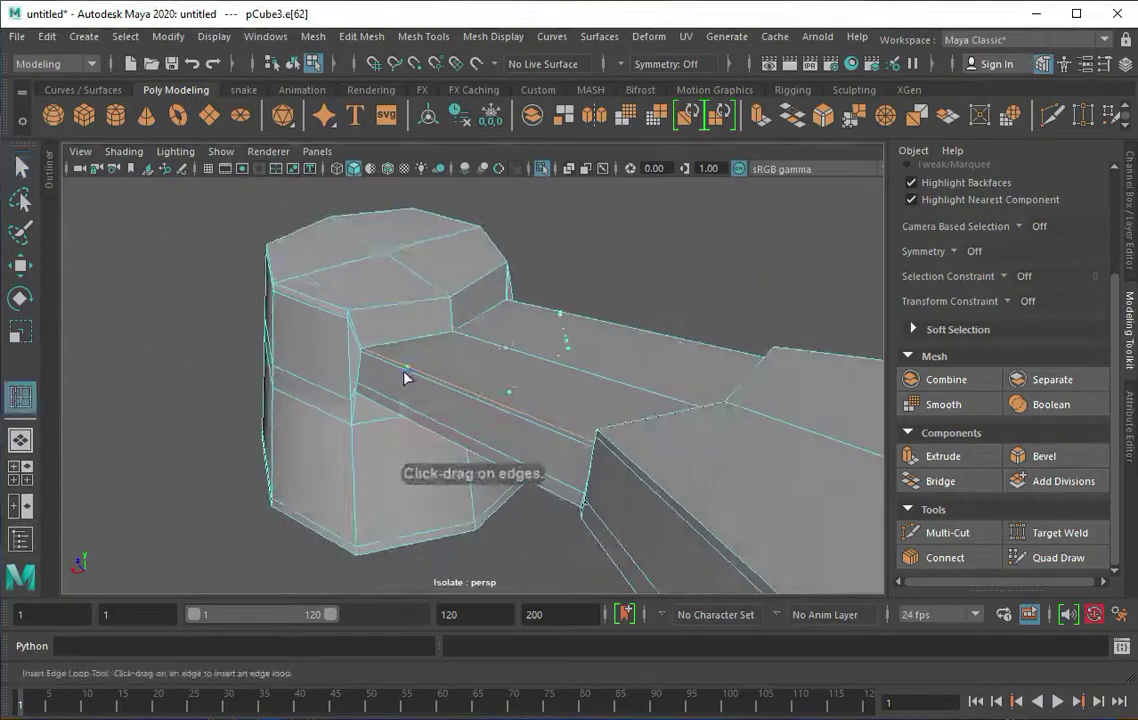
key(3)
key(q)
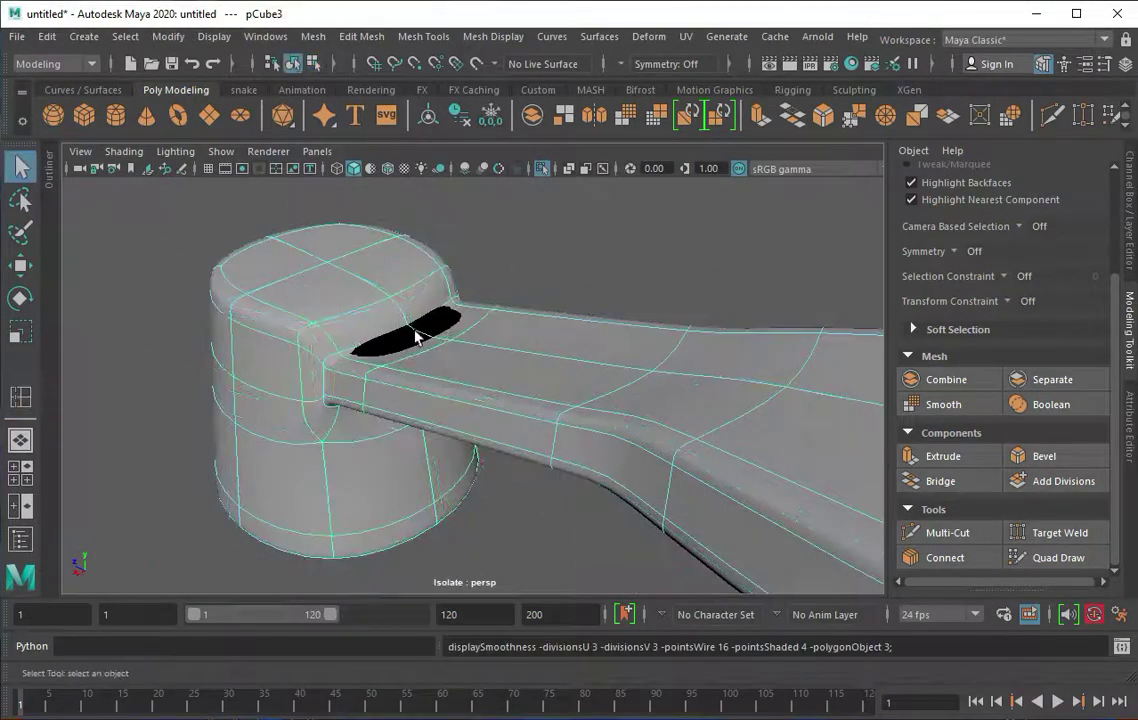
alt+drag(408, 340, 315, 397)
key(F9)
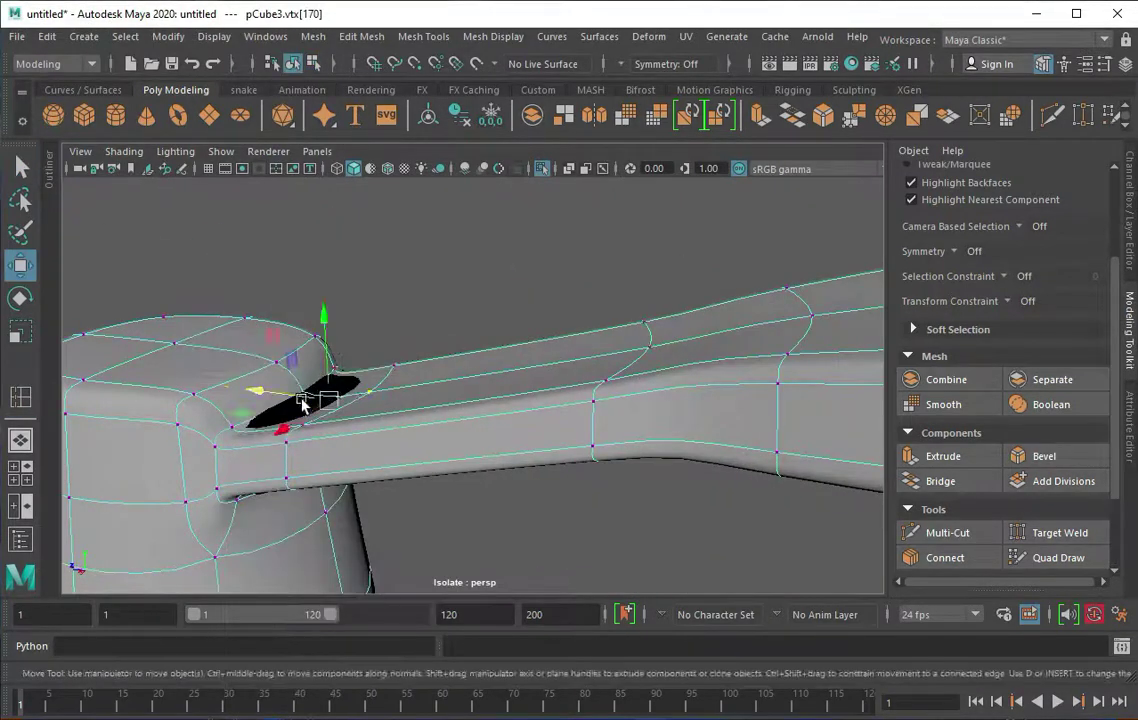
mouse_move(252, 371)
alt+mouse_down()
mouse_move(387, 287)
mouse_move(473, 414)
mouse_move(231, 418)
alt+mouse_up()
click(231, 418)
mouse_move(231, 418)
alt+right_down()
mouse_move(348, 318)
mouse_move(495, 364)
mouse_move(406, 441)
alt+right_up()
key(ctrl+1)
mouse_move(437, 487)
alt+mouse_down()
mouse_move(500, 368)
mouse_move(579, 483)
alt+mouse_up()
scroll(579, 483, down, 3)
- Rotate the faucet 155° in Y so it faces into the basin
alt+drag(587, 404, 556, 122)
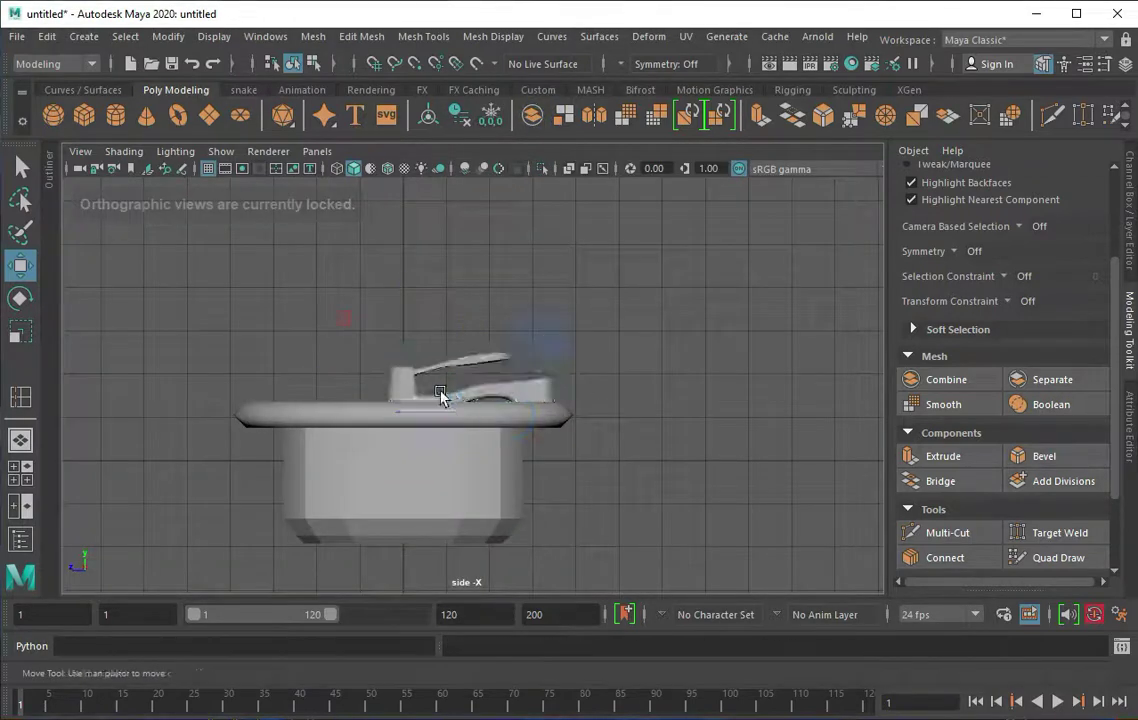
click(512, 387)
key(space)
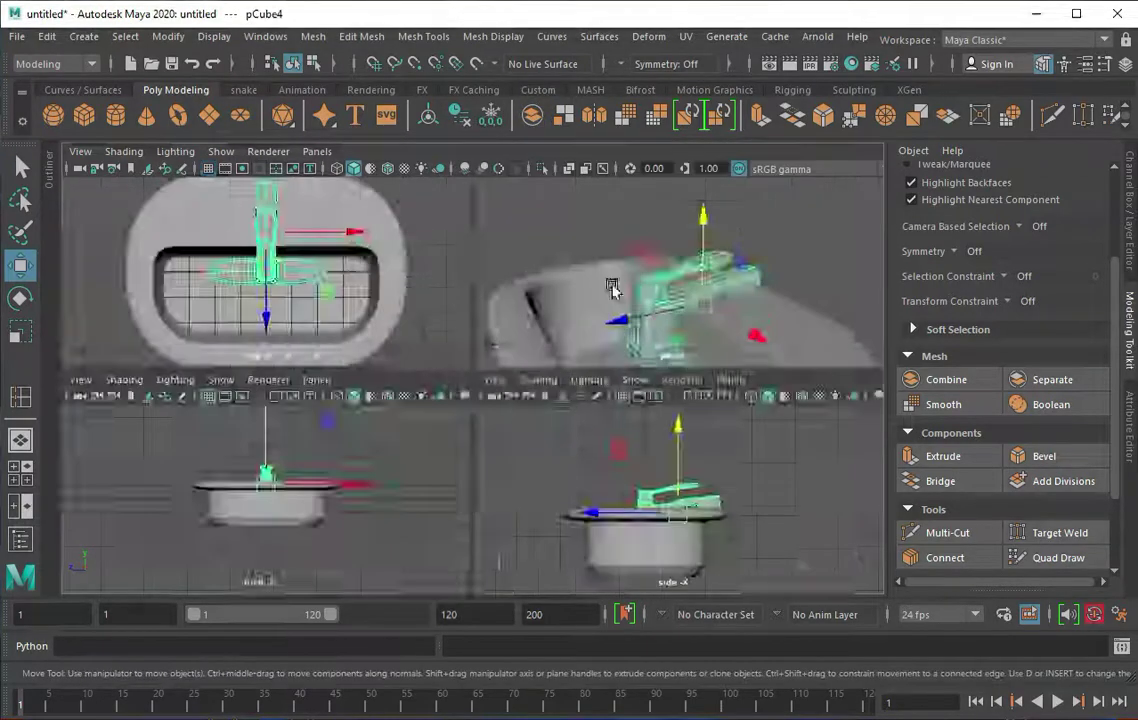
key(space)
mouse_move(549, 400)
alt+mouse_down()
mouse_move(541, 458)
mouse_move(518, 316)
mouse_move(363, 292)
mouse_move(305, 316)
alt+mouse_up()
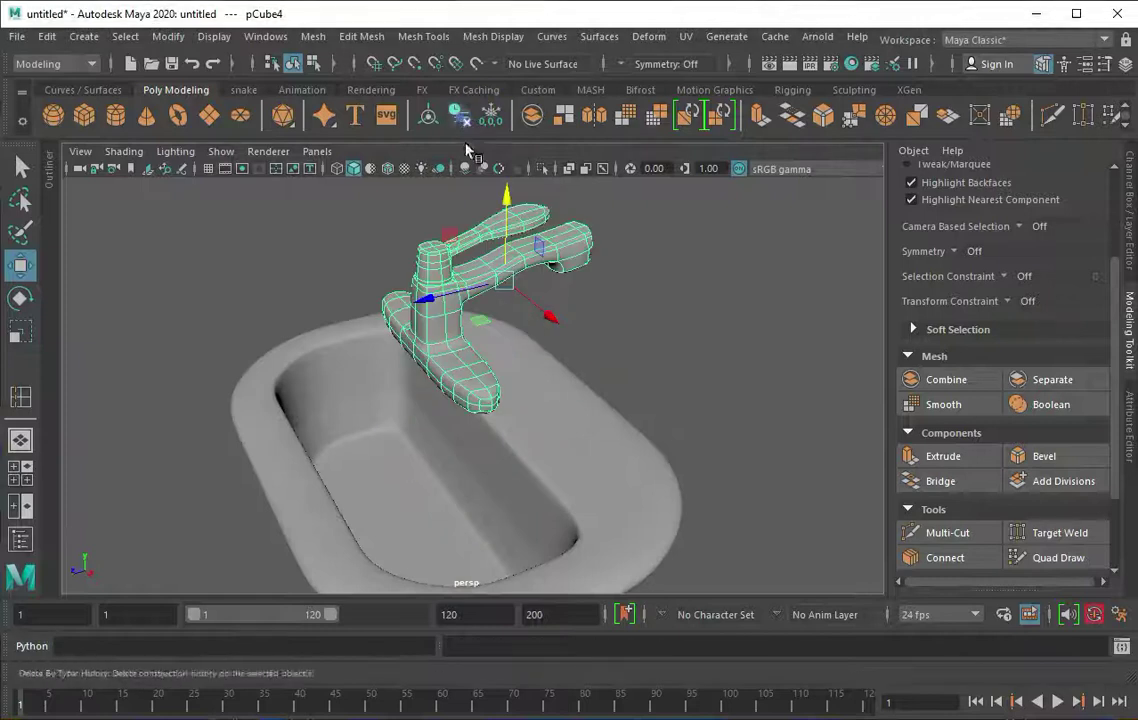
key(e)
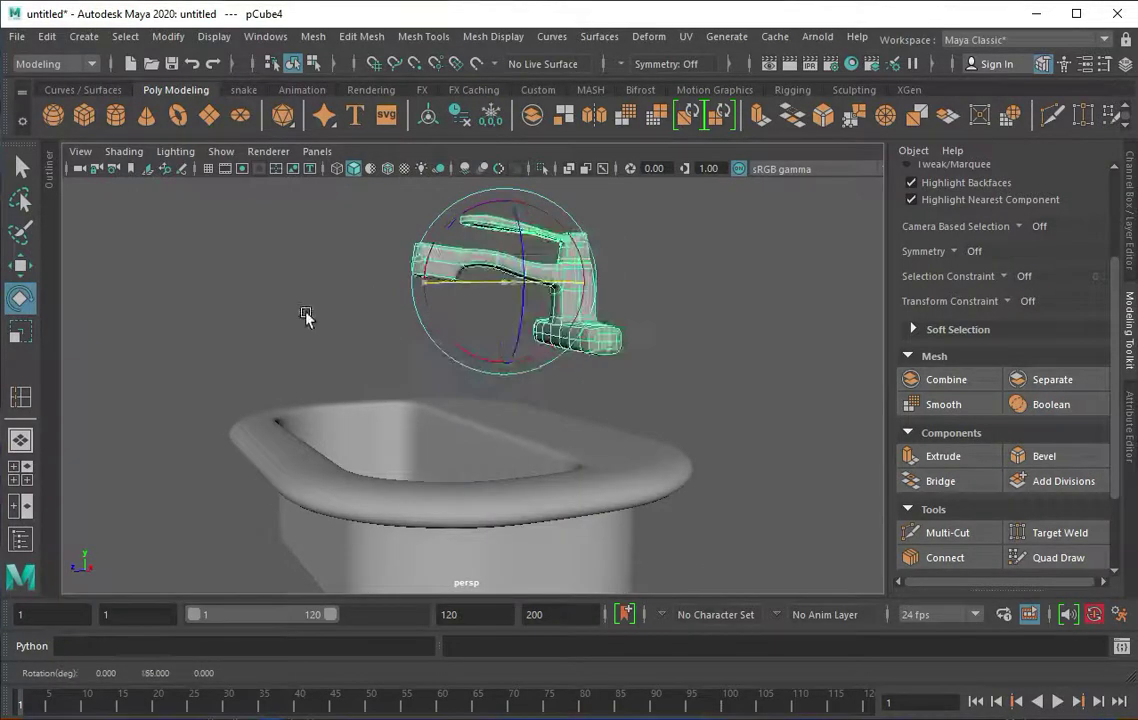
mouse_move(541, 358)
alt+mouse_down()
mouse_move(480, 293)
mouse_move(516, 308)
alt+mouse_up()
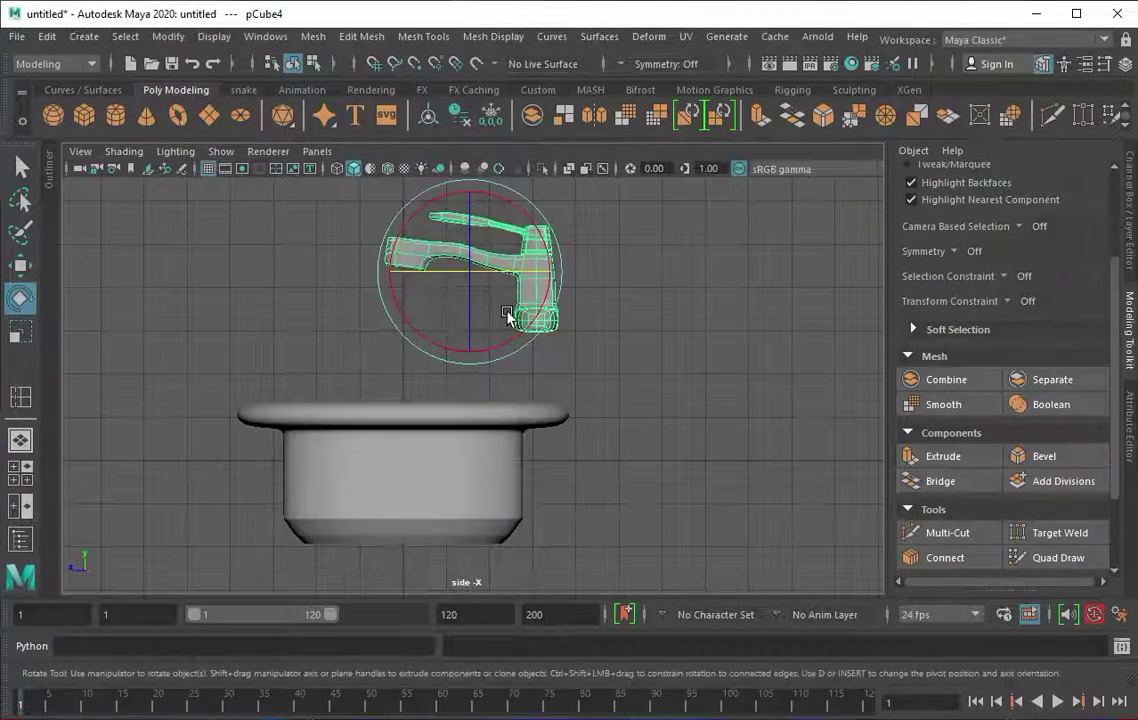
drag(456, 345, 530, 350)
- Adjust the faucet's base vertices to seat it upright on the sink's back ledge
drag(606, 318, 606, 318)
key(f)
scroll(533, 307, down, 2)
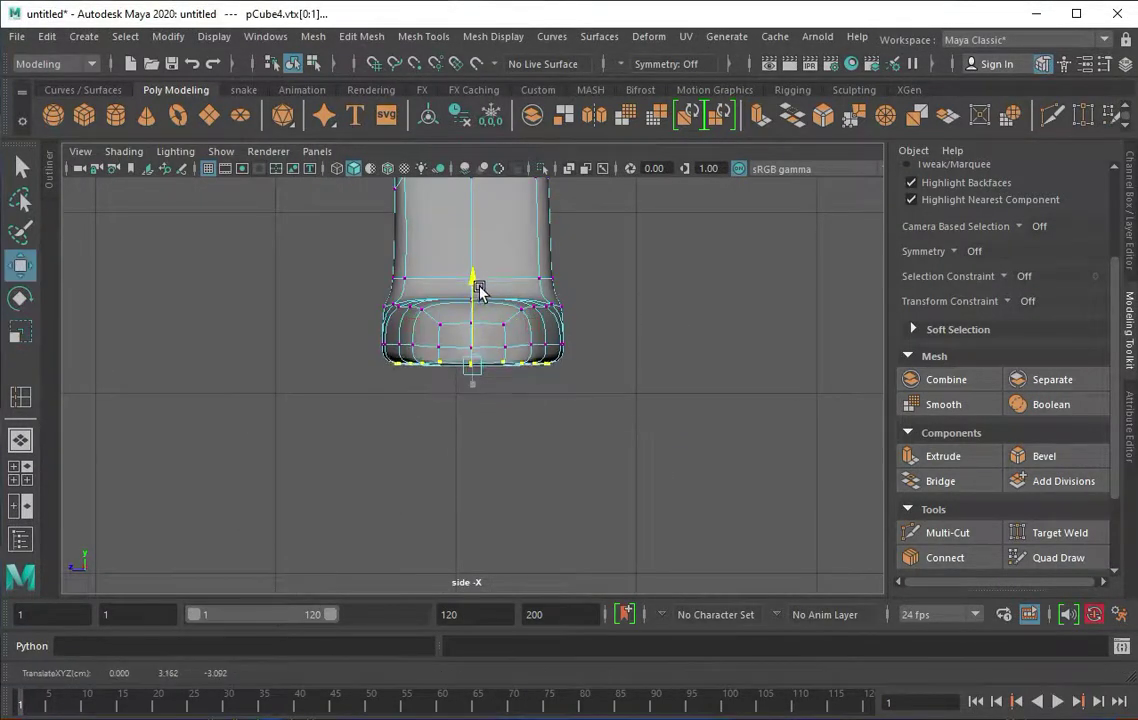
right_drag(475, 295, 564, 267)
scroll(470, 300, down, 3)
key(space)
key(space)
key(ctrl+z)
key(ctrl+z)
mouse_move(397, 333)
alt+mouse_down()
mouse_move(681, 343)
mouse_move(457, 415)
mouse_move(325, 291)
alt+mouse_up()
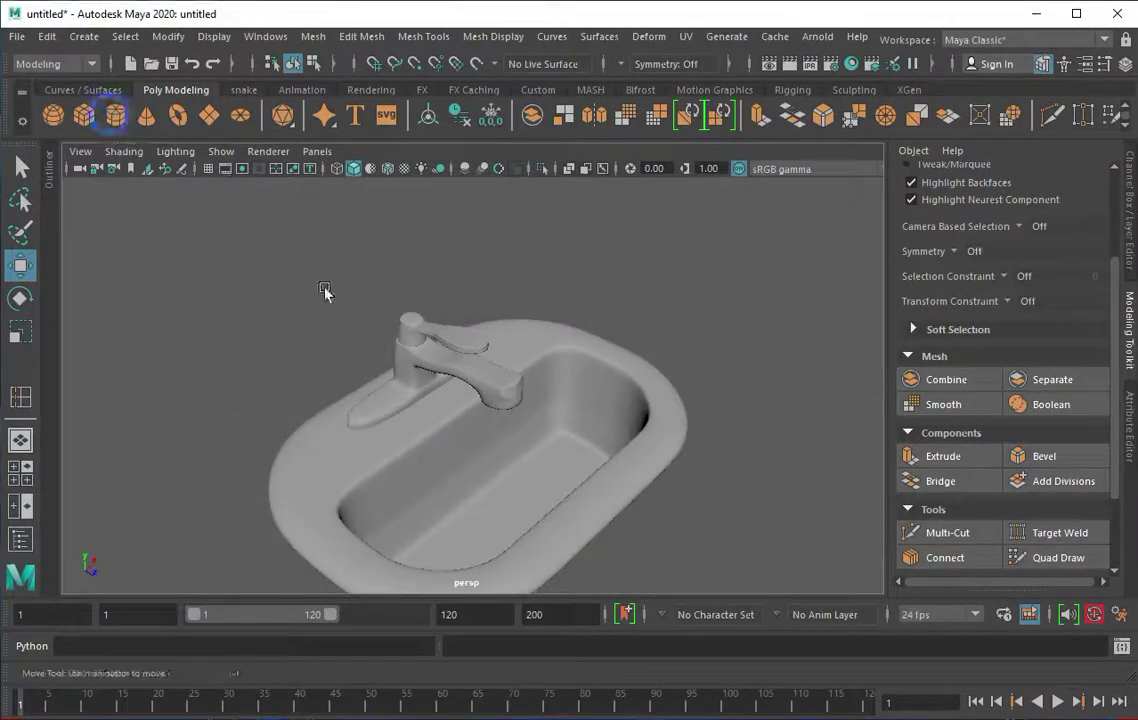
- Isolate the cylinder and lower it slightly into the basin floor
key(f)
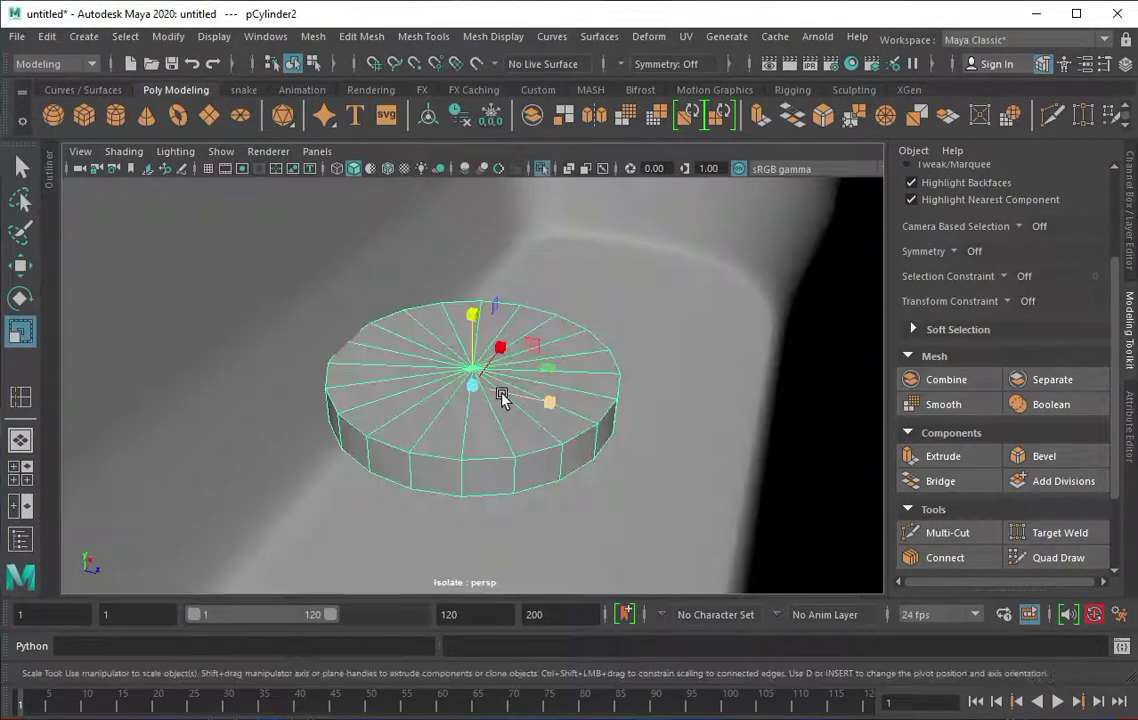
key(w)
key(ctrl+d)
mouse_move(472, 435)
alt+mouse_down()
mouse_move(488, 363)
mouse_move(490, 385)
alt+mouse_up()
alt+drag(278, 385, 432, 432)
- Add an edge loop near the cylinder's top and smooth the cylinder
click(424, 36)
click(460, 130)
drag(465, 514, 466, 469)
key(F8)
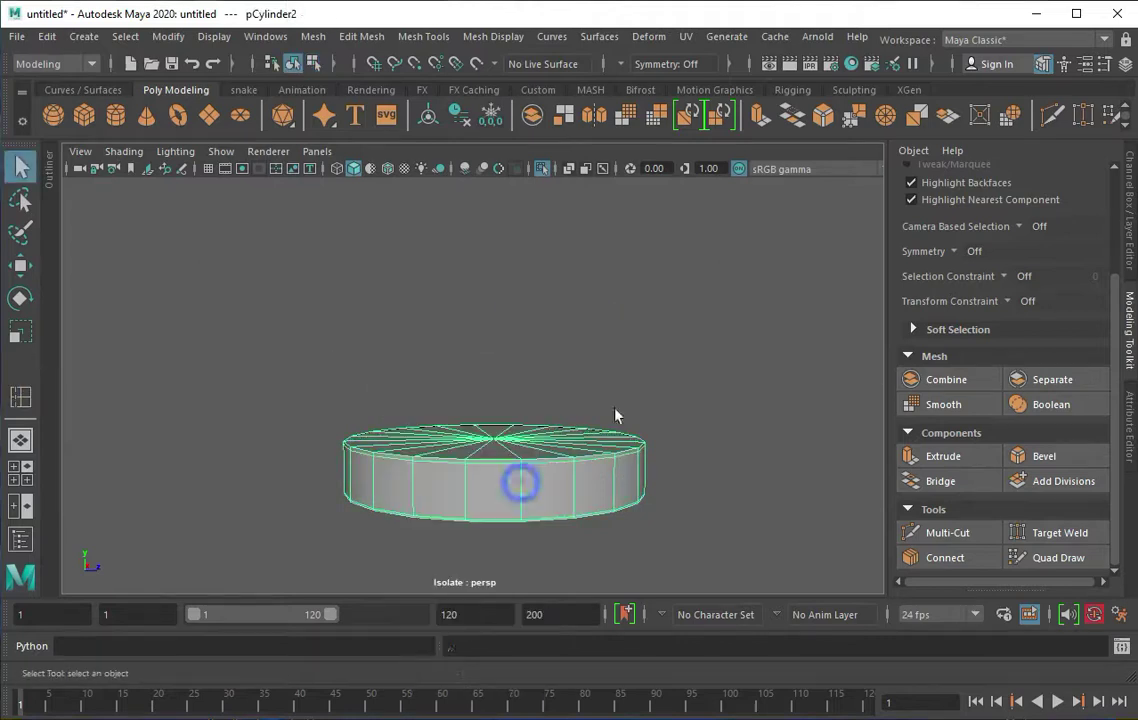
click(940, 404)
alt+drag(511, 449, 507, 406)
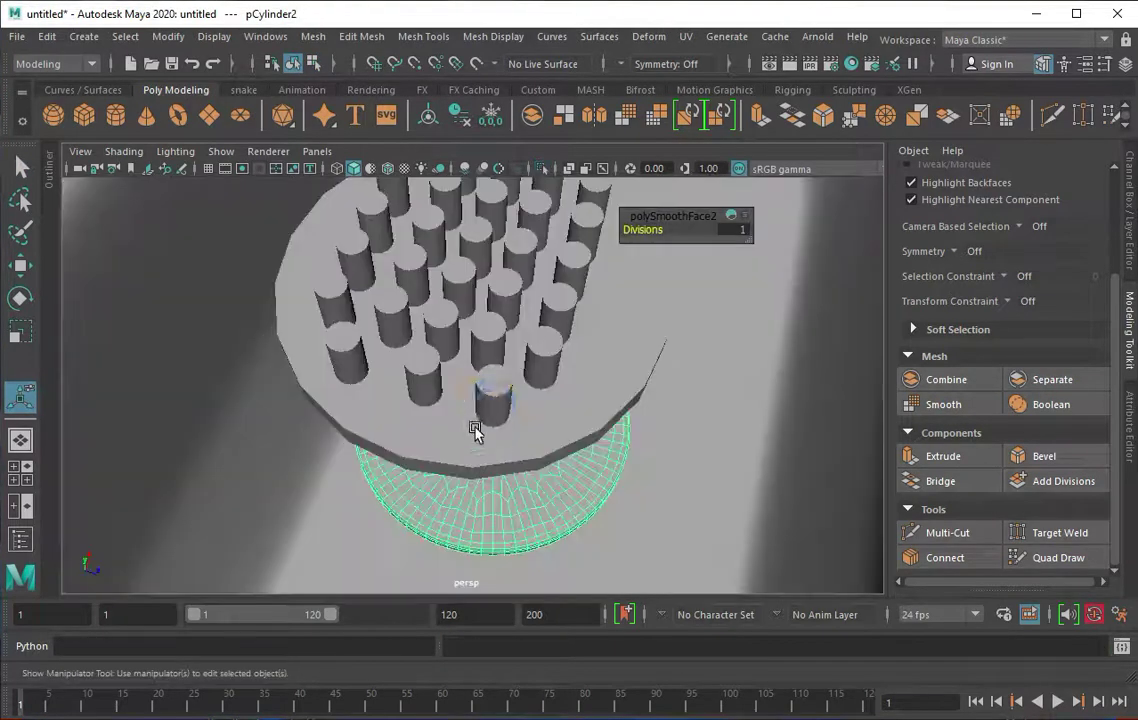
key(w)
mouse_move(500, 406)
alt+mouse_down()
mouse_move(528, 363)
mouse_move(498, 381)
mouse_move(470, 330)
alt+mouse_up()
scroll(485, 355, down, 3)
- Boolean-union the cylinder with the tub for the drain recess, then extrude the drain disc
shift+click(300, 470)
click(313, 36)
click(500, 97)
mouse_move(748, 262)
alt+mouse_down()
mouse_move(582, 331)
mouse_move(673, 414)
mouse_move(519, 389)
mouse_move(528, 338)
alt+mouse_up()
key(ctrl+1)
scroll(528, 338, down, 5)
mouse_move(605, 560)
alt+mouse_down()
mouse_move(440, 343)
mouse_move(427, 355)
mouse_move(459, 369)
alt+mouse_up()
click(427, 355)
key(ctrl+e)
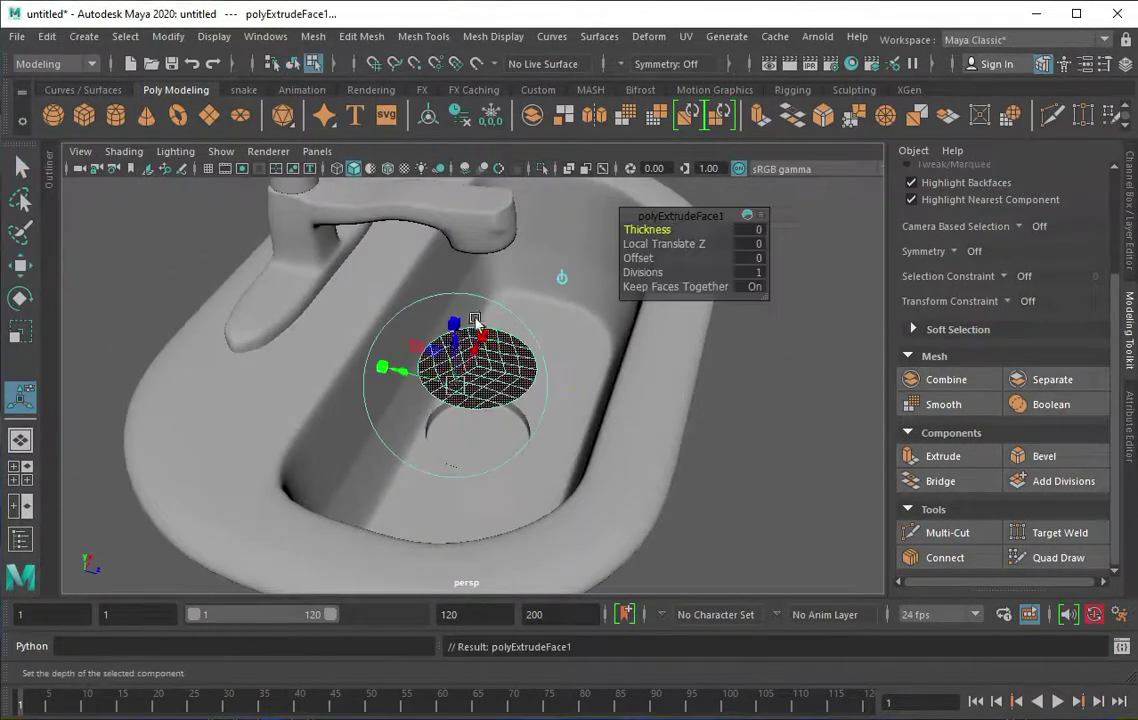
- Isolate the drain disc and poke its faces into triangles
right_drag(455, 335, 338, 333)
key(ctrl+1)
click(360, 36)
click(405, 558)
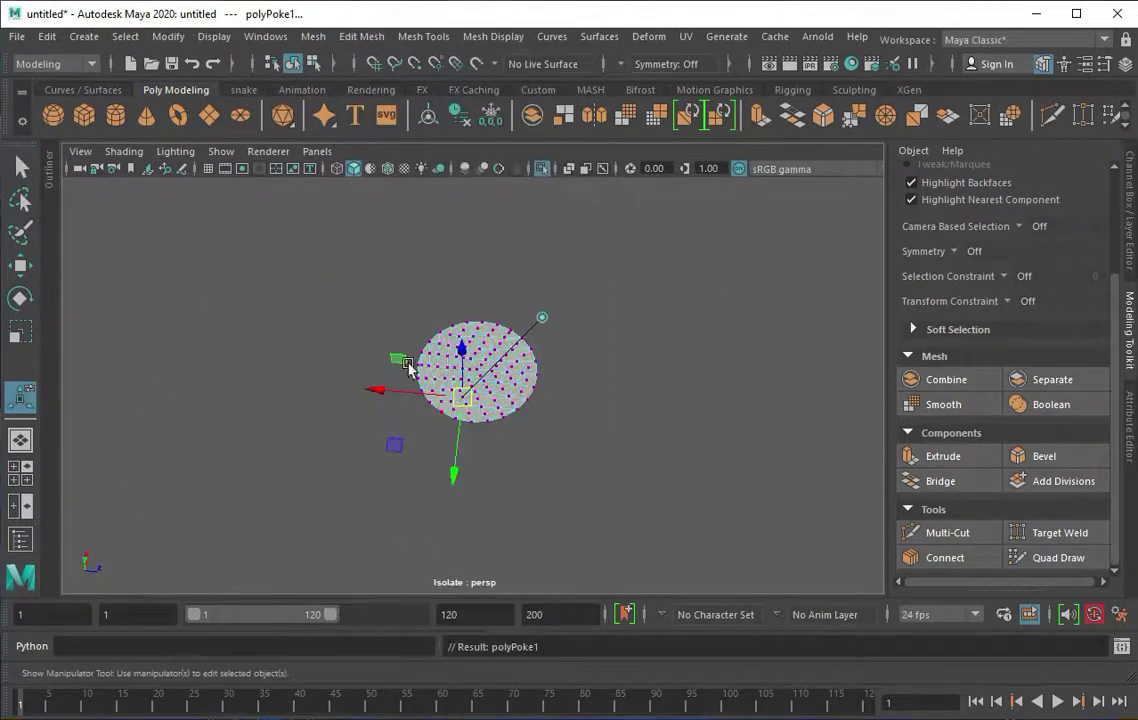
key(f)
mouse_move(533, 414)
alt+mouse_down()
mouse_move(376, 422)
mouse_move(778, 124)
alt+mouse_up()
- Extrude the poked faces with offset 0.005 into separate inset triangles, about 0.072 thick
click(776, 121)
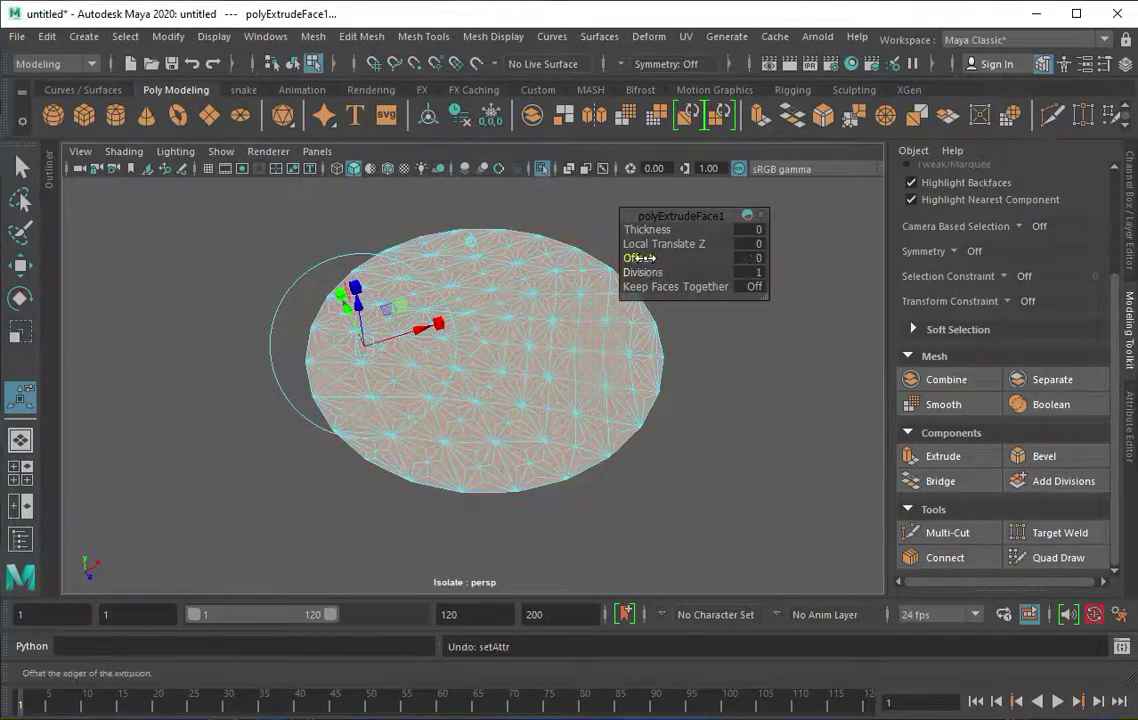
text(1)
key(Return)
mouse_move(432, 331)
alt+mouse_down()
mouse_move(401, 364)
mouse_move(441, 421)
mouse_move(700, 300)
alt+mouse_up()
click(748, 258)
text(0.0)
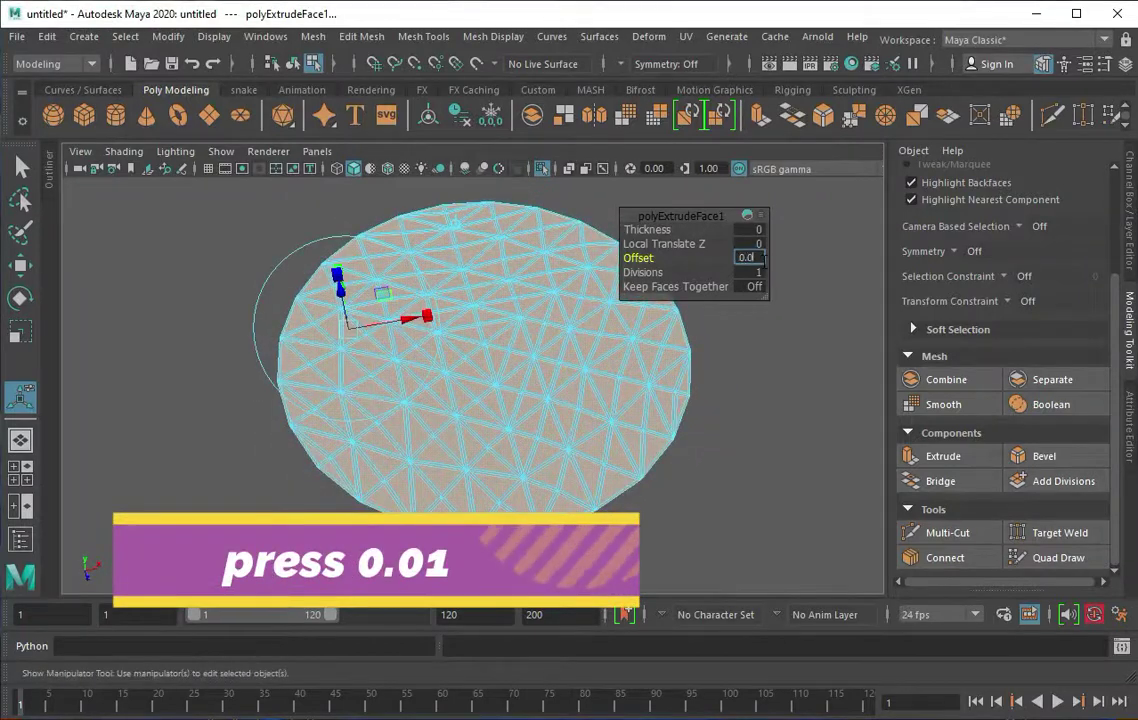
text(05)
key(Return)
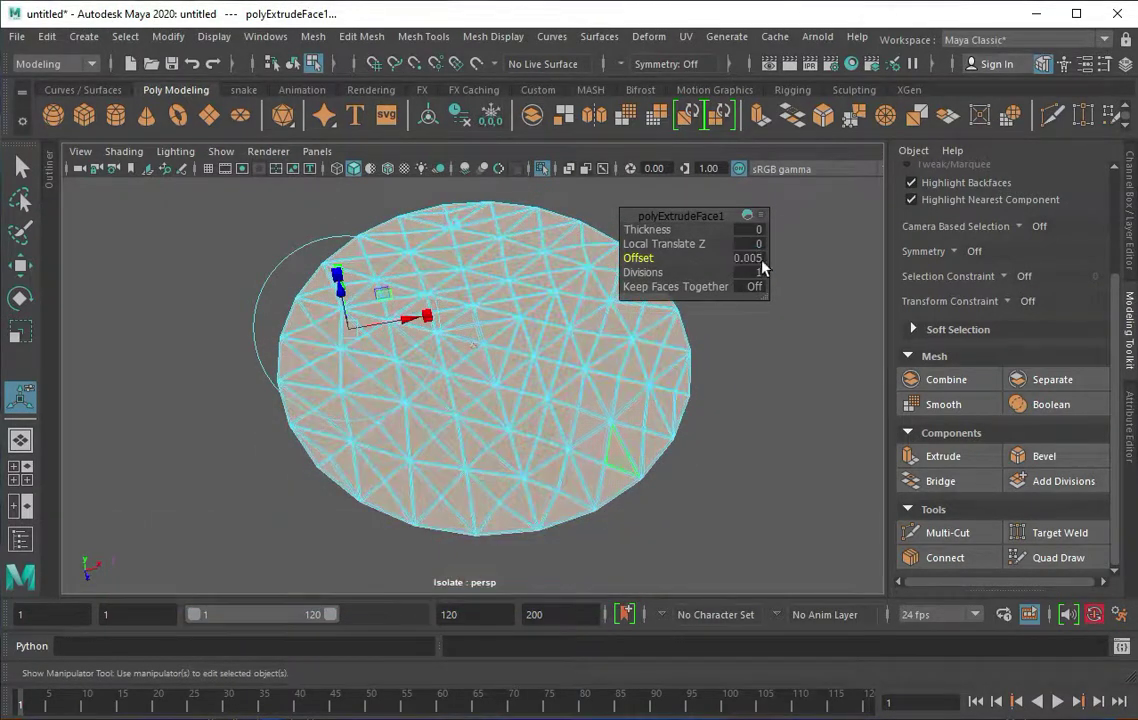
alt+drag(476, 393, 350, 262)
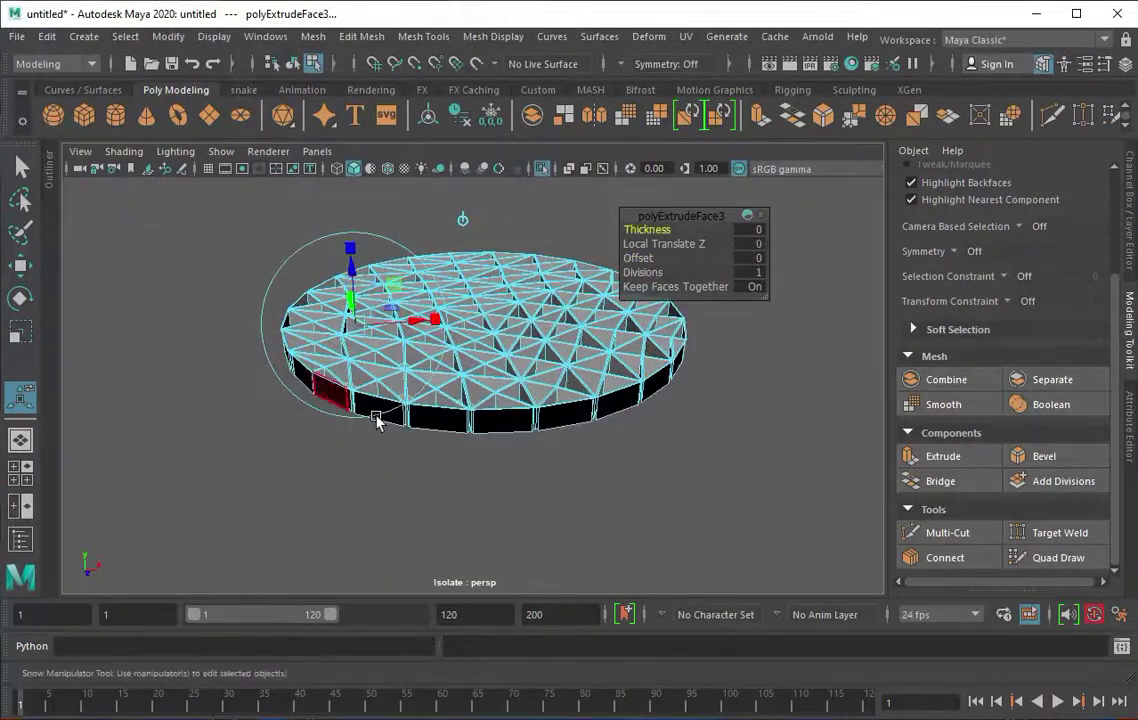
alt+drag(342, 395, 445, 450)
right_drag(389, 333, 389, 285)
alt+drag(414, 447, 760, 122)
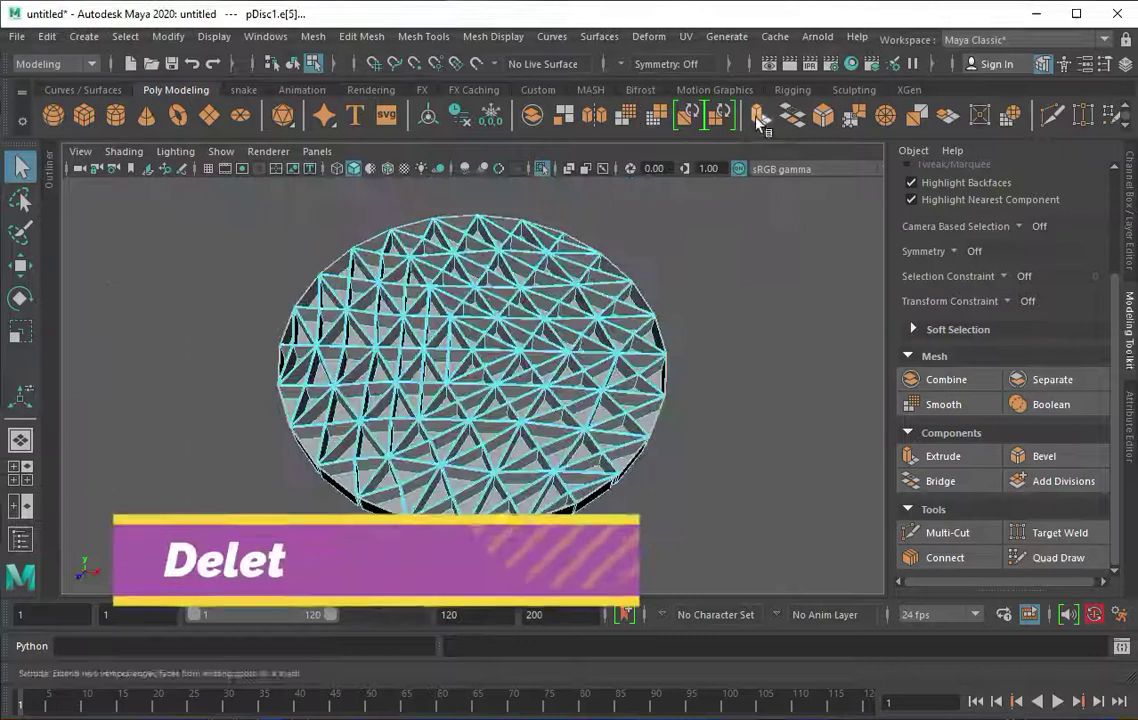
- Extrude the disc's border edges twice, pulling them down and widening them into a thick rim
click(760, 118)
mouse_move(450, 374)
alt+mouse_down()
mouse_move(410, 418)
mouse_move(376, 402)
mouse_move(520, 420)
mouse_move(600, 290)
alt+mouse_up()
key(ctrl+e)
key(r)
key(ctrl+e)
mouse_move(427, 175)
mouse_down()
mouse_move(427, 217)
mouse_move(413, 178)
mouse_up()
key(r)
drag(467, 297, 481, 298)
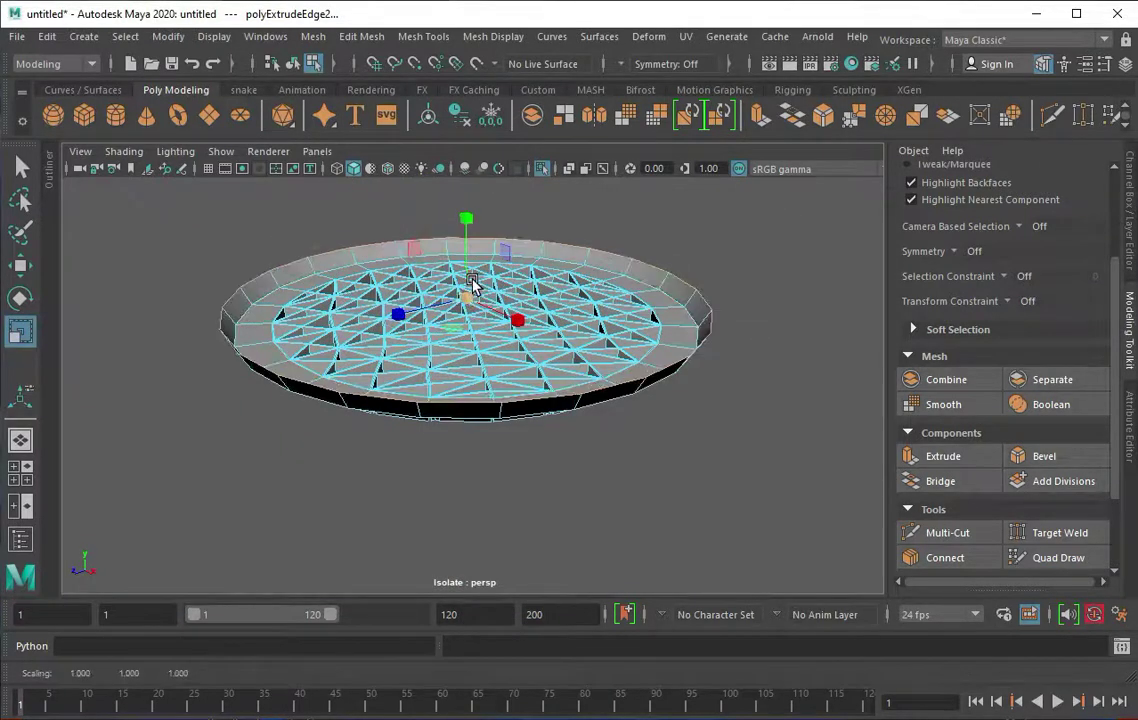
- Extrude the rim edges twice more, raising and scaling them outward into a flared lip
key(ctrl+e)
drag(470, 245, 470, 228)
key(ctrl+e)
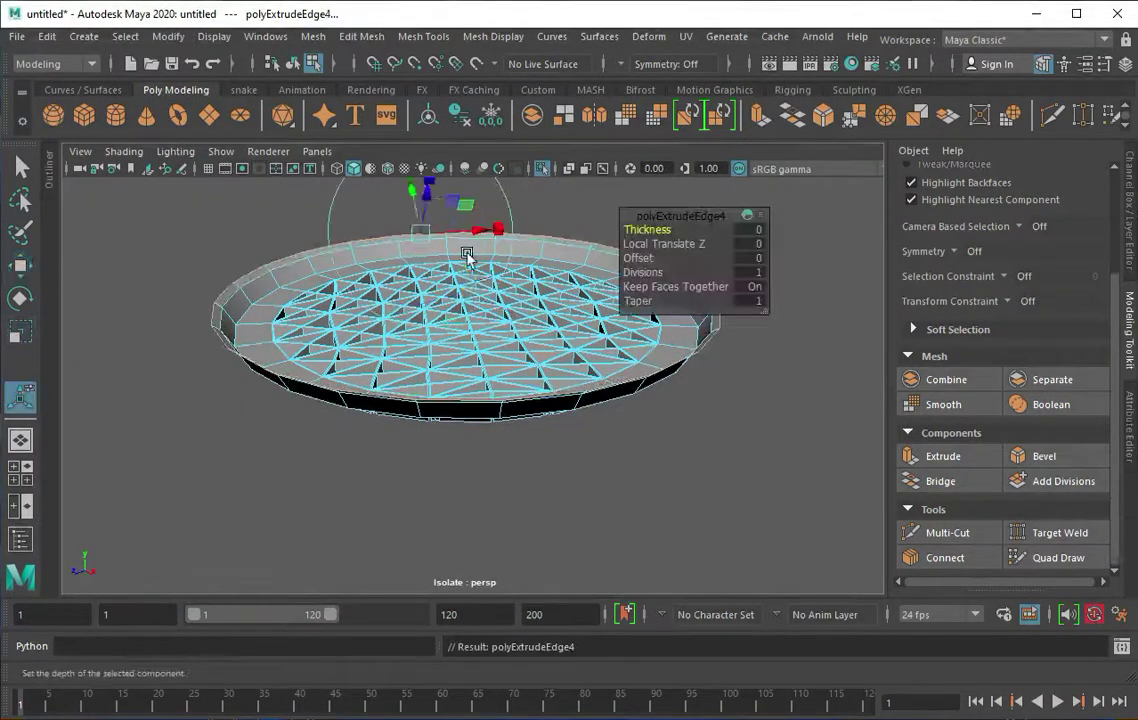
key(w)
key(r)
drag(473, 300, 484, 309)
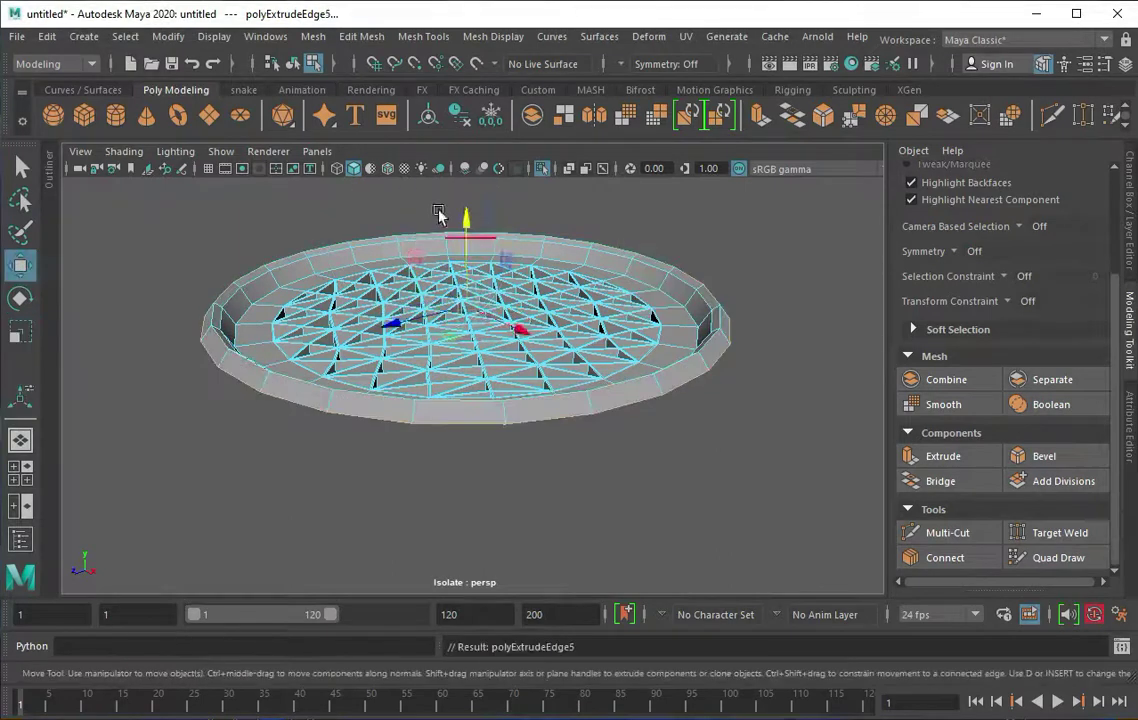
drag(460, 228, 470, 246)
right_drag(447, 326, 500, 300)
alt+drag(447, 326, 305, 185)
- Insert an edge loop around the grate's rim and preview it smoothed
key(q)
click(423, 36)
click(455, 168)
mouse_move(350, 420)
alt+mouse_down()
mouse_move(350, 338)
mouse_move(262, 347)
alt+mouse_up()
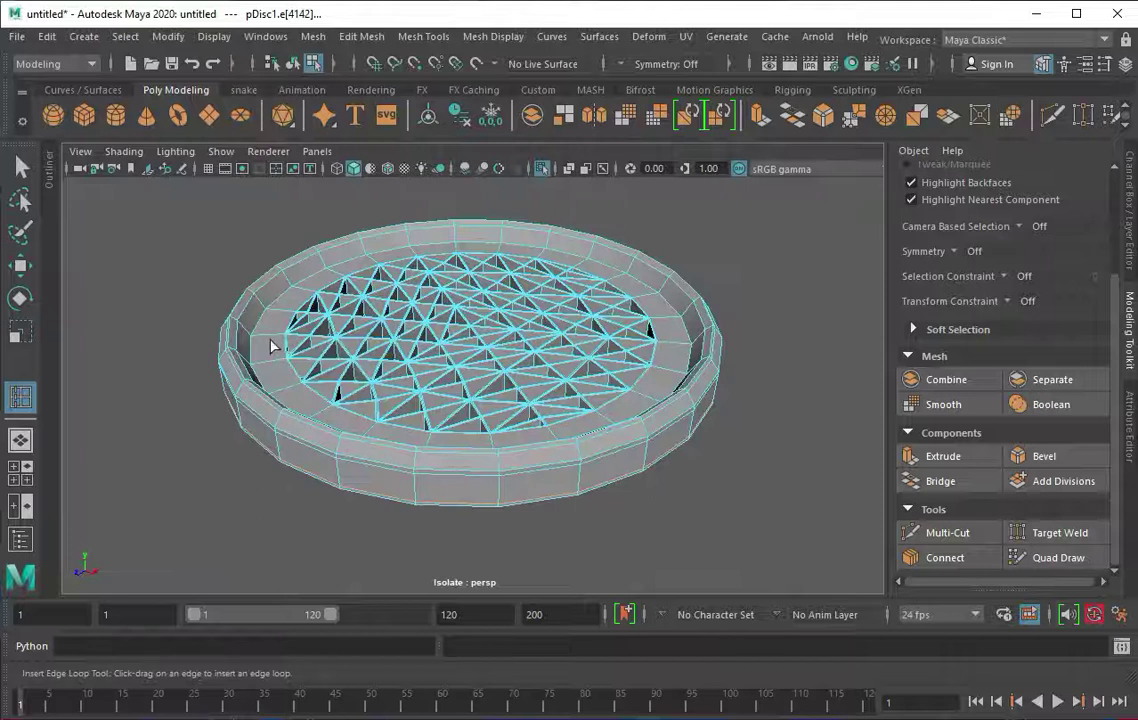
click(248, 338)
right_drag(315, 335, 399, 310)
key(3)
mouse_move(399, 310)
alt+mouse_down()
mouse_move(681, 434)
mouse_move(561, 317)
alt+mouse_up()
click(561, 317)
- Move the grate down to the bottom of the sink basin in the side view
key(ctrl+1)
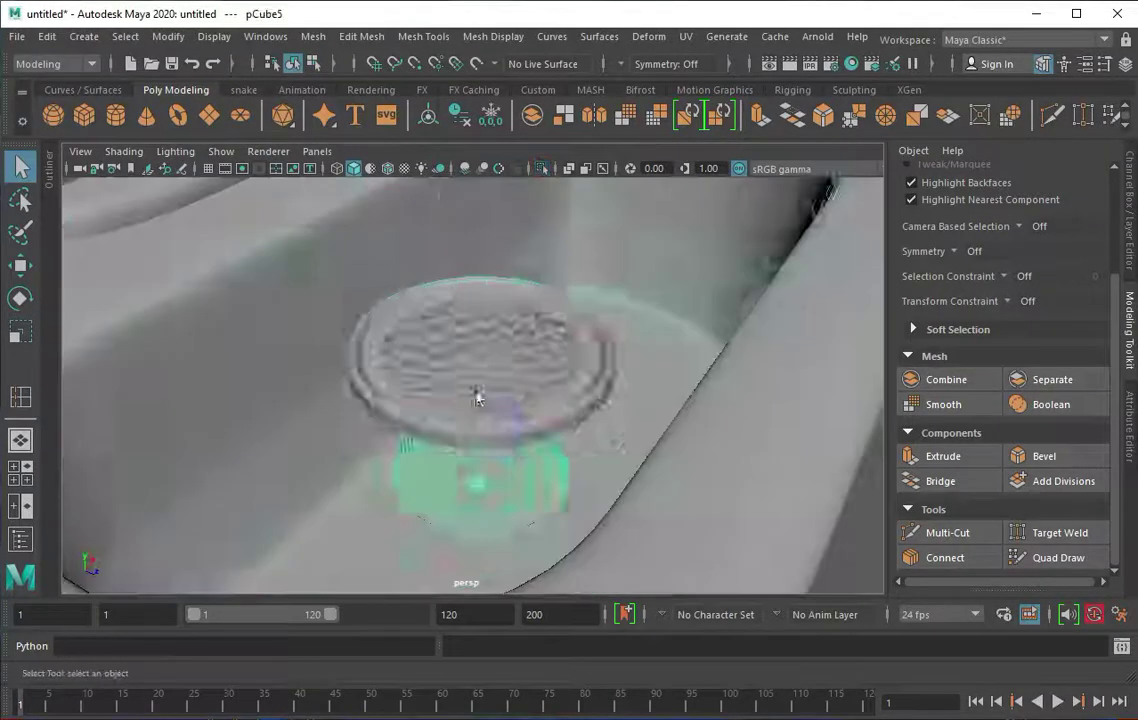
key(4)
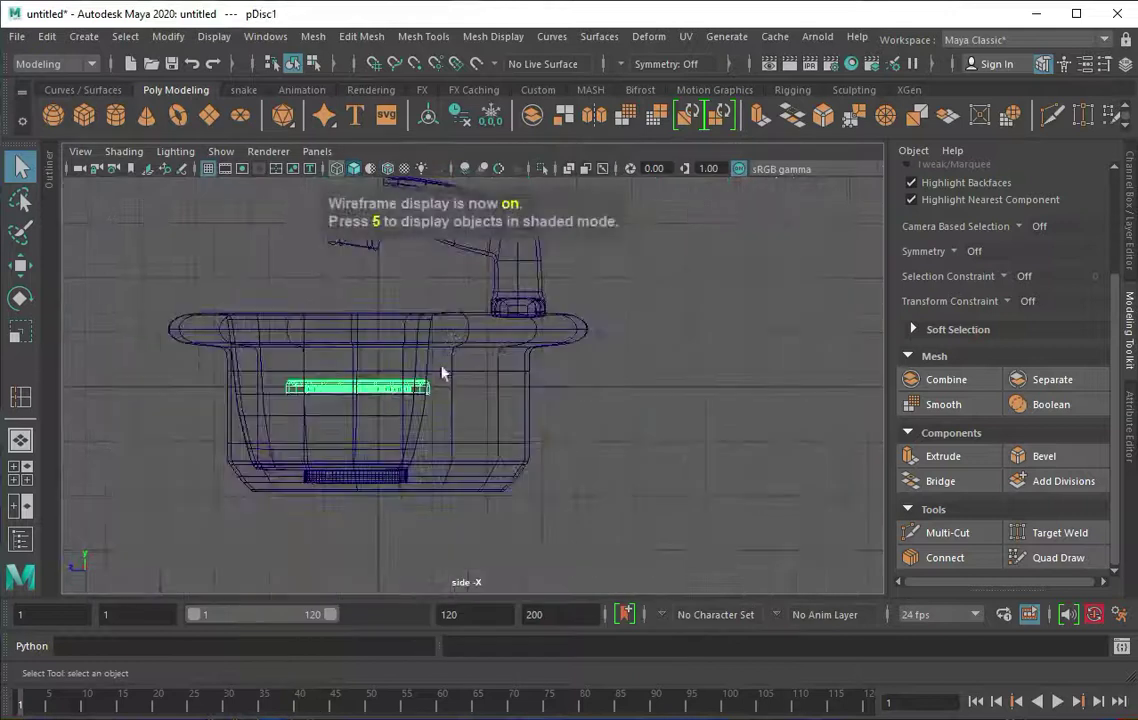
key(r)
drag(360, 370, 358, 473)
key(f)
key(space)
key(space)
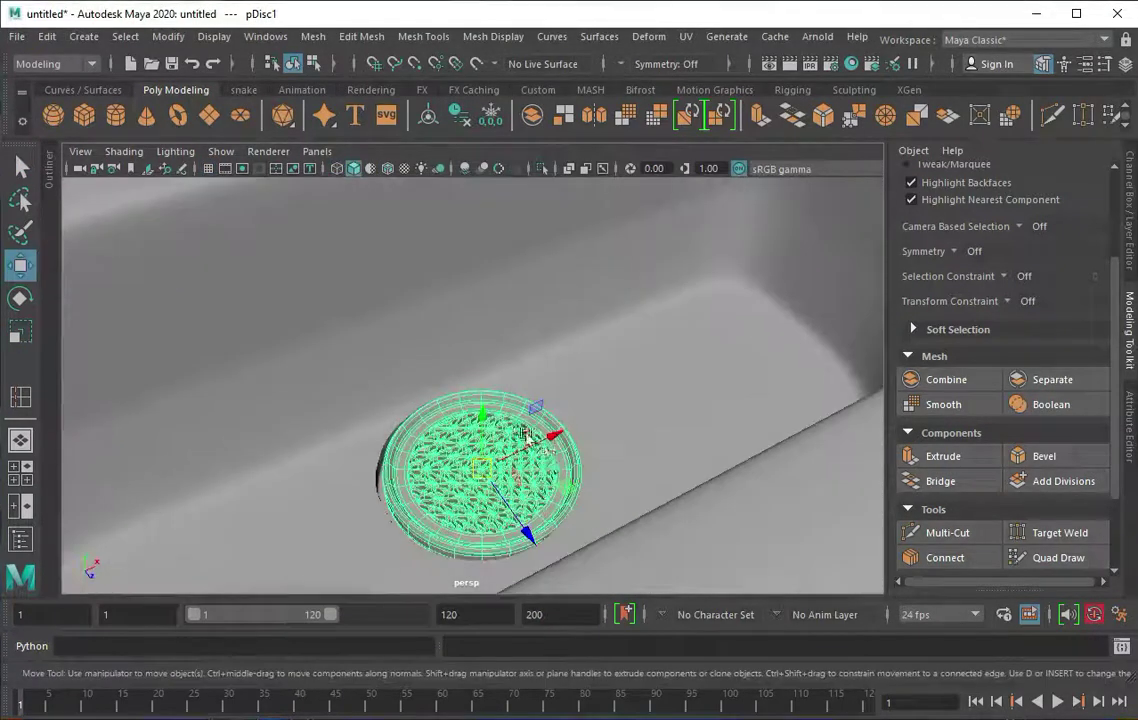
key(f)
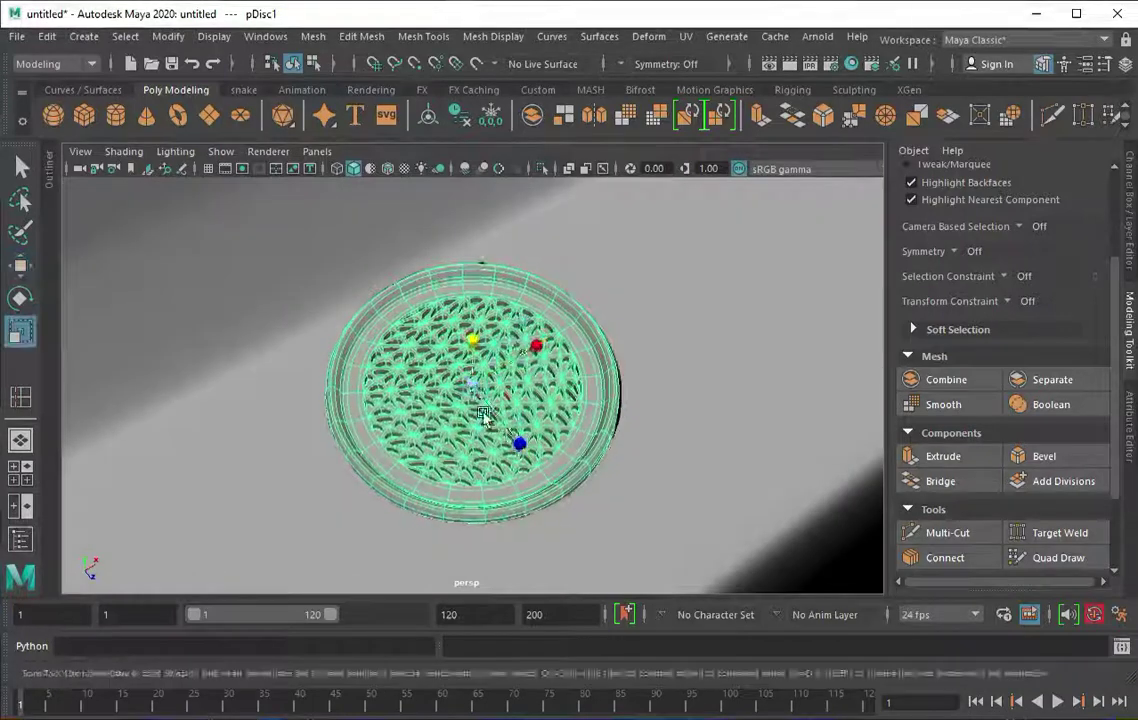
alt+drag(483, 415, 414, 542)
- Scale the sink's drain centre faces down so the opening fits the grate
click(407, 520)
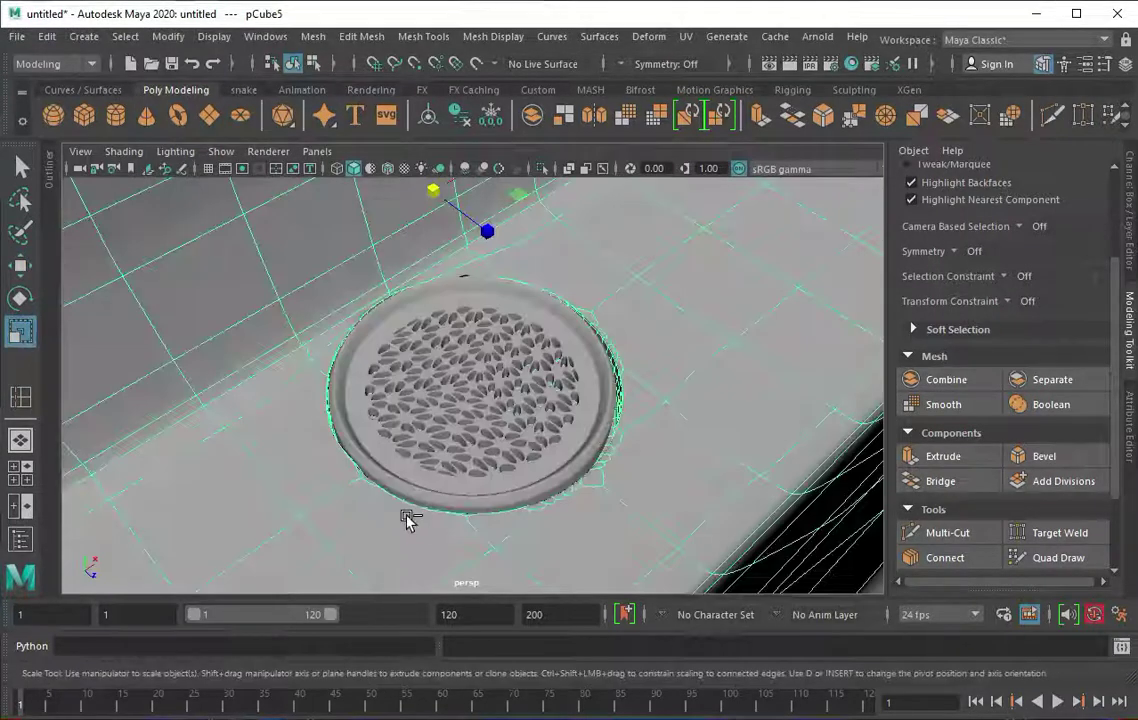
key(ctrl+1)
key(F11)
click(462, 400)
shift+right_drag(470, 401, 493, 435)
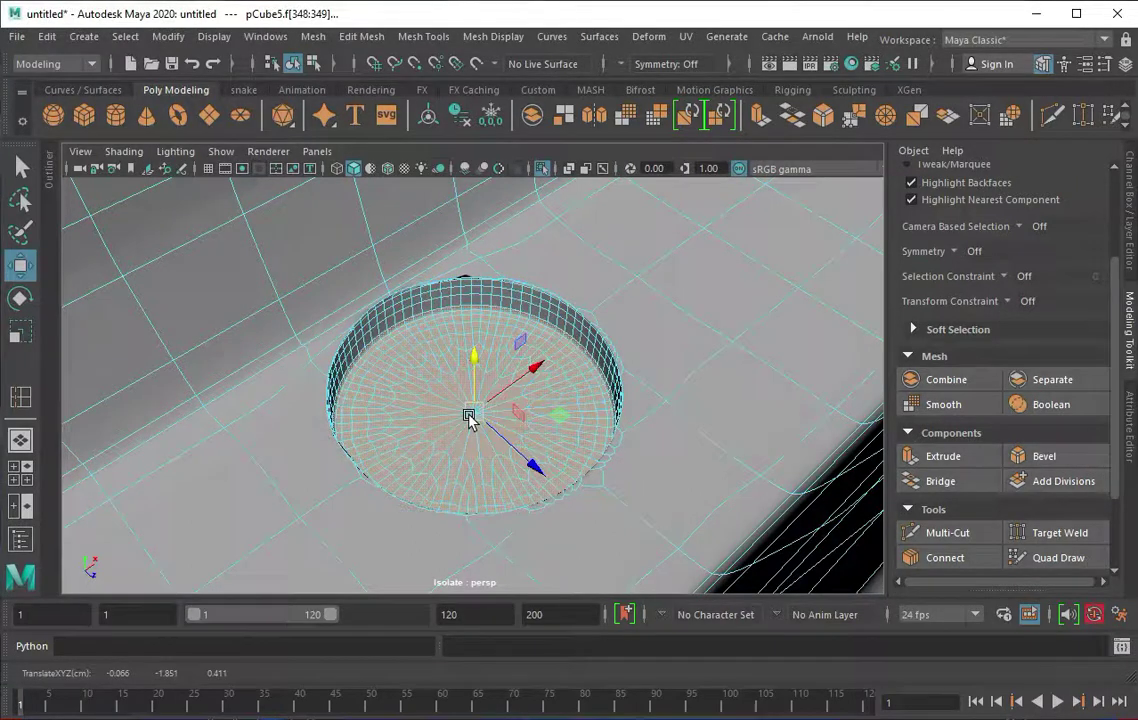
drag(472, 404, 440, 418)
right_drag(470, 420, 521, 310)
key(ctrl+1)
click(470, 385)
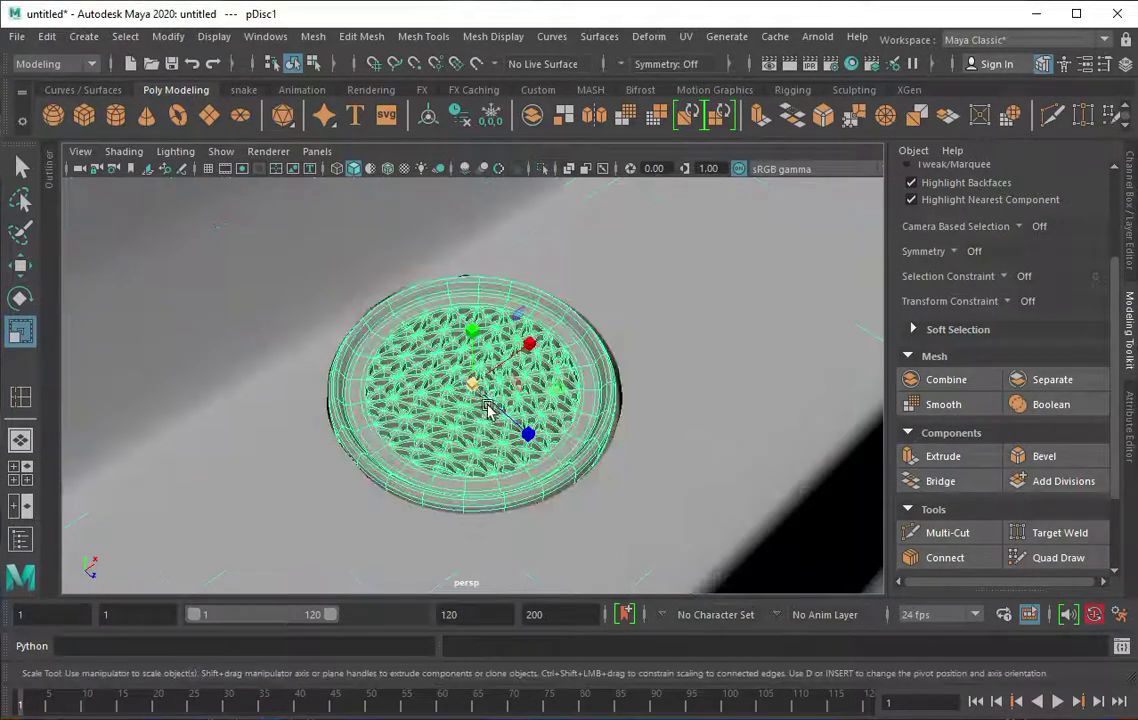
mouse_move(470, 385)
alt+mouse_down()
mouse_move(197, 350)
mouse_move(323, 526)
mouse_move(292, 427)
mouse_move(385, 410)
alt+mouse_up()
click(323, 526)
alt+drag(425, 345, 400, 370)
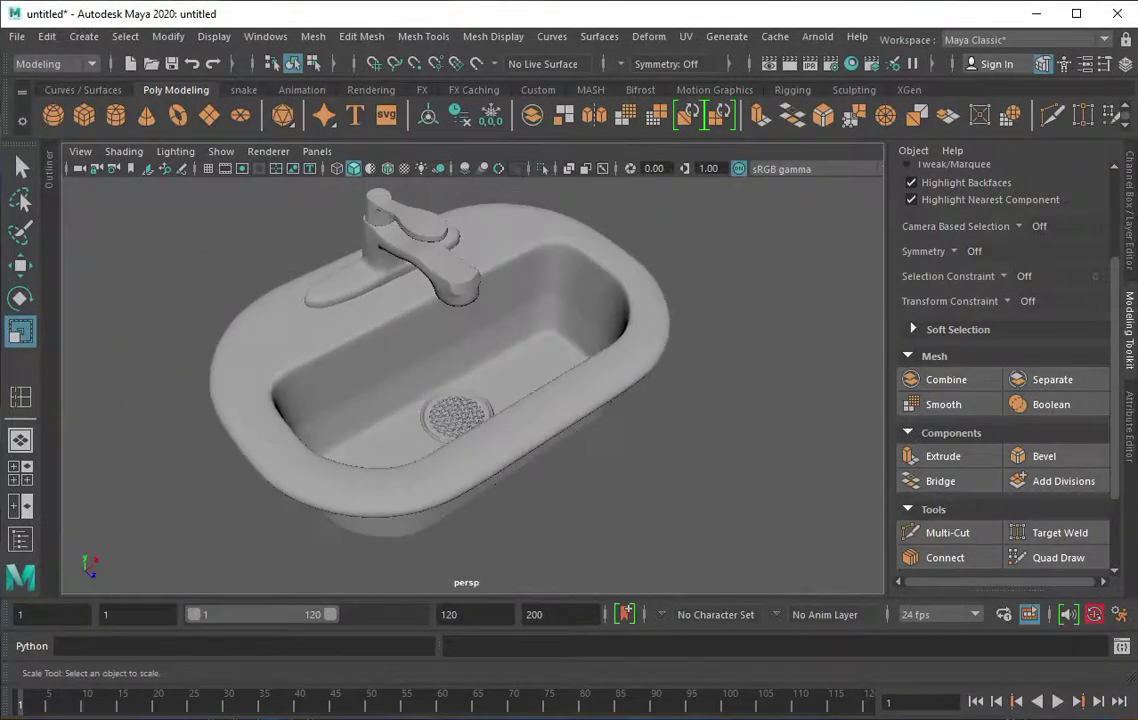
- Select the faucet, frame it, then reframe the whole sink
key(f)
click(78, 160)
click(110, 390)
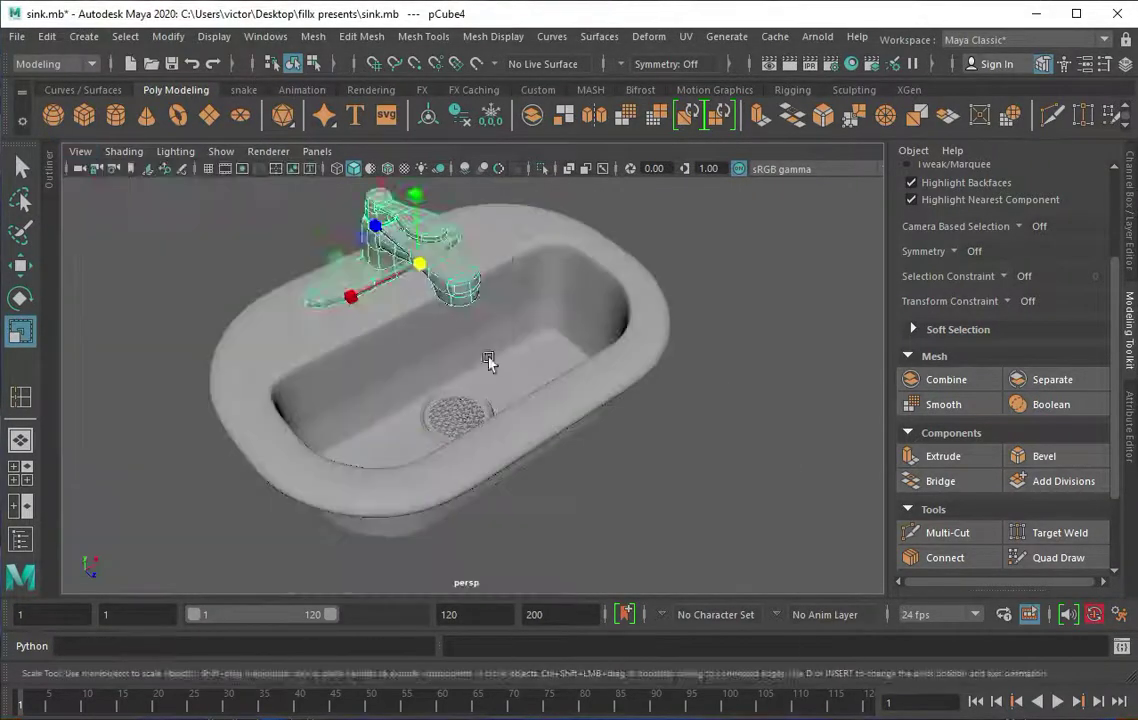
click(440, 249)
key(f)
scroll(548, 410, up, 3)
key(F9)
scroll(651, 473, up, 3)
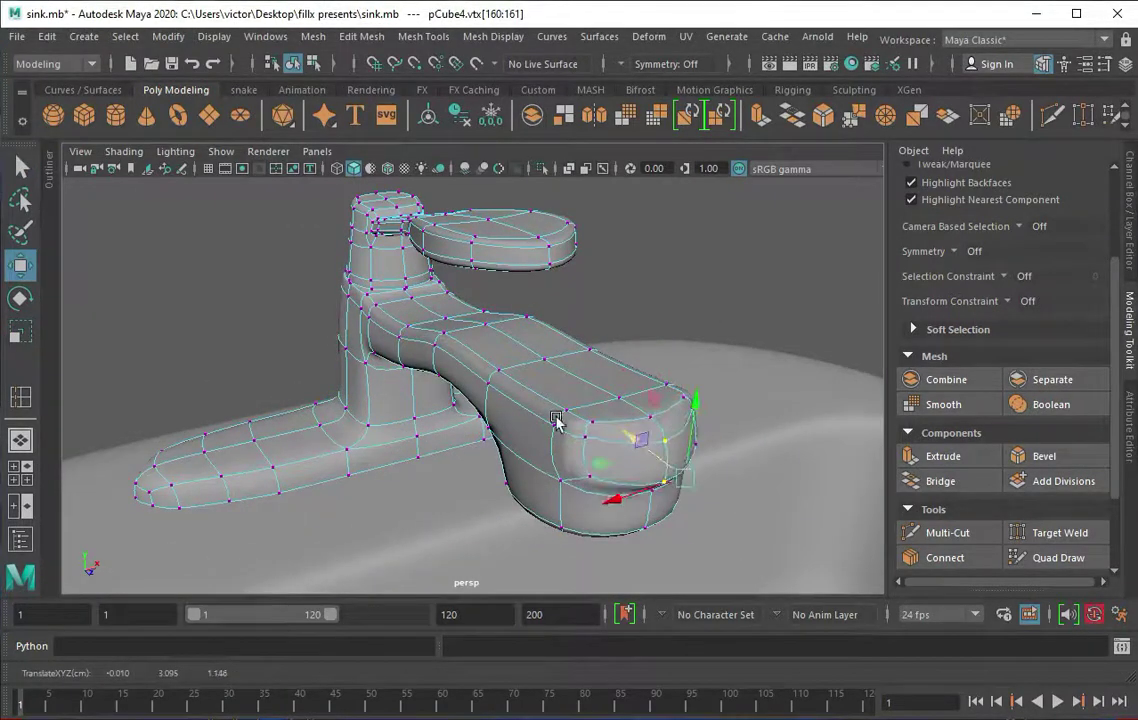
scroll(650, 450, down, 3)
alt+drag(589, 437, 610, 376)
scroll(500, 399, up, 2)
key(F8)
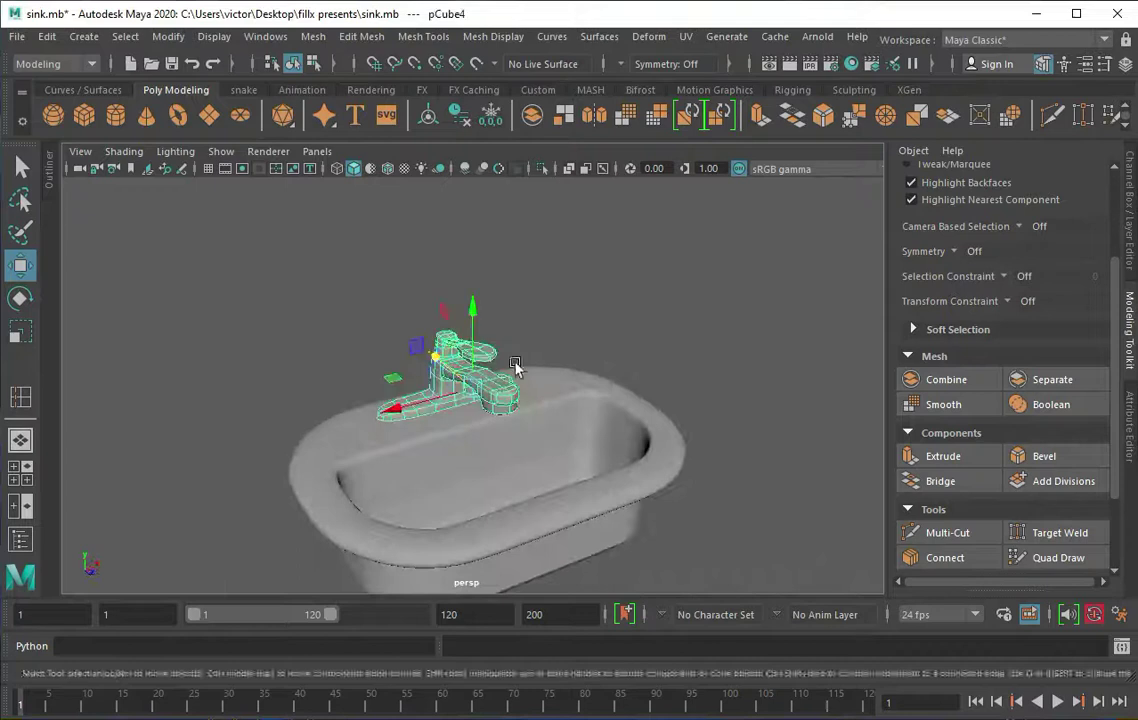
- Assign a new Arnold aiStandardSurface material to the faucet
key(q)
alt+drag(472, 364, 440, 444)
scroll(309, 279, down, 2)
right_drag(495, 200, 476, 405)
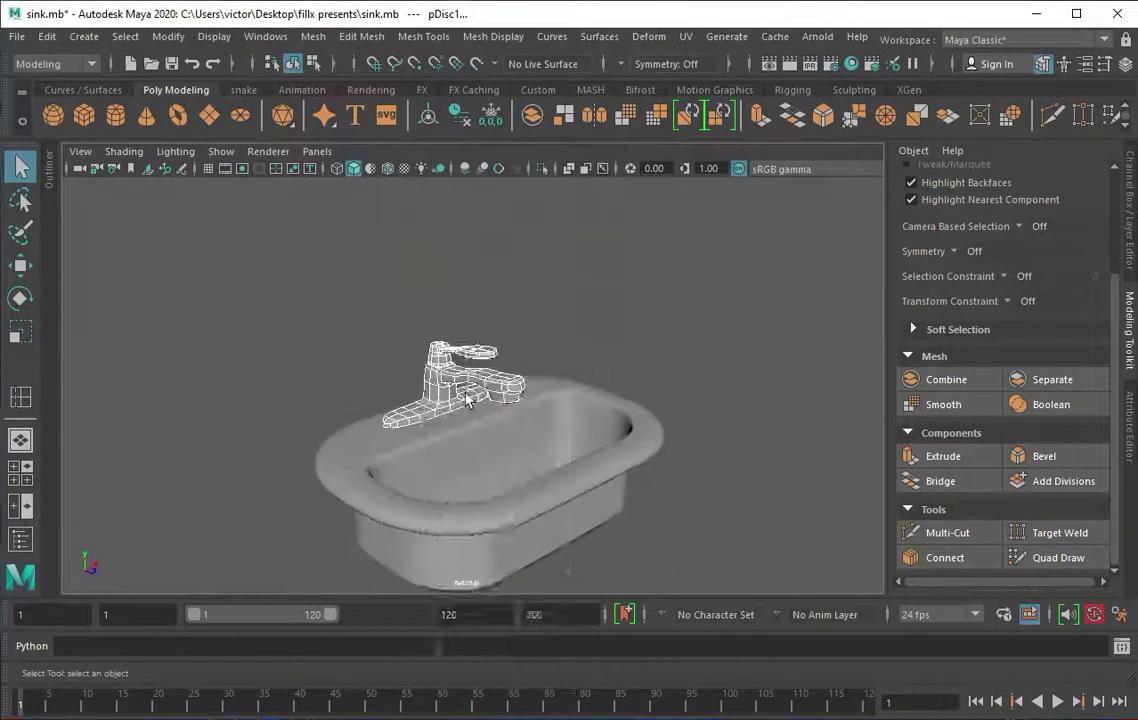
click(417, 272)
click(546, 195)
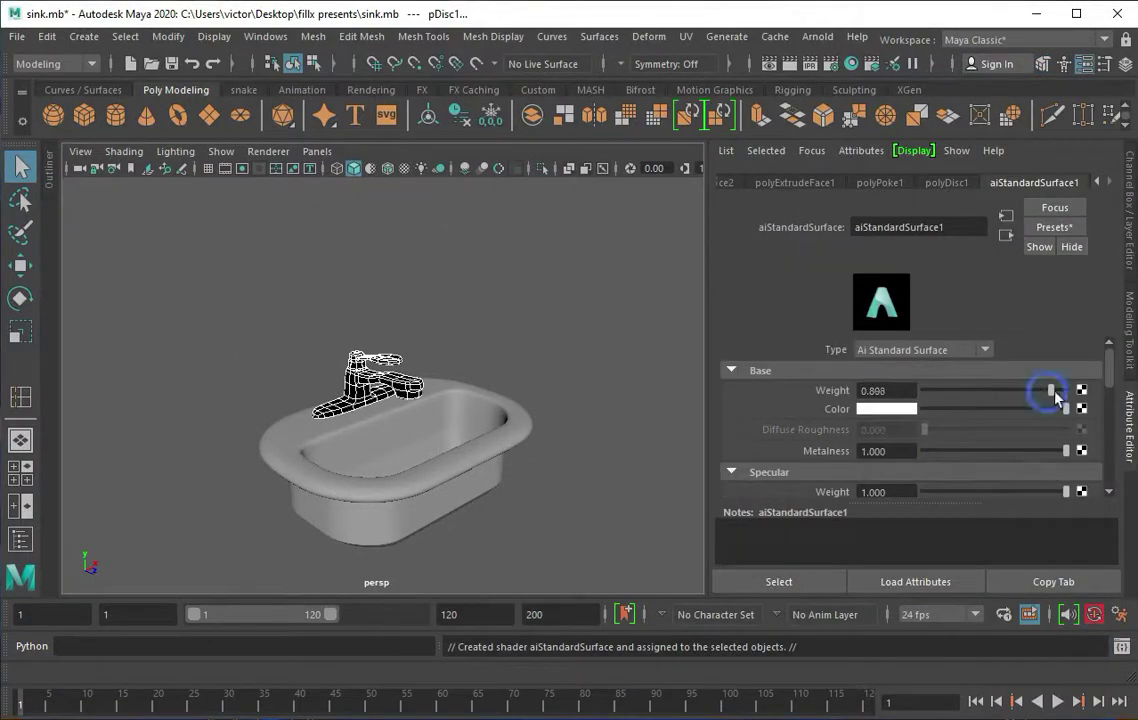
- Assign a separate new aiStandardSurface material to the sink
click(483, 424)
right_click(500, 427)
click(495, 643)
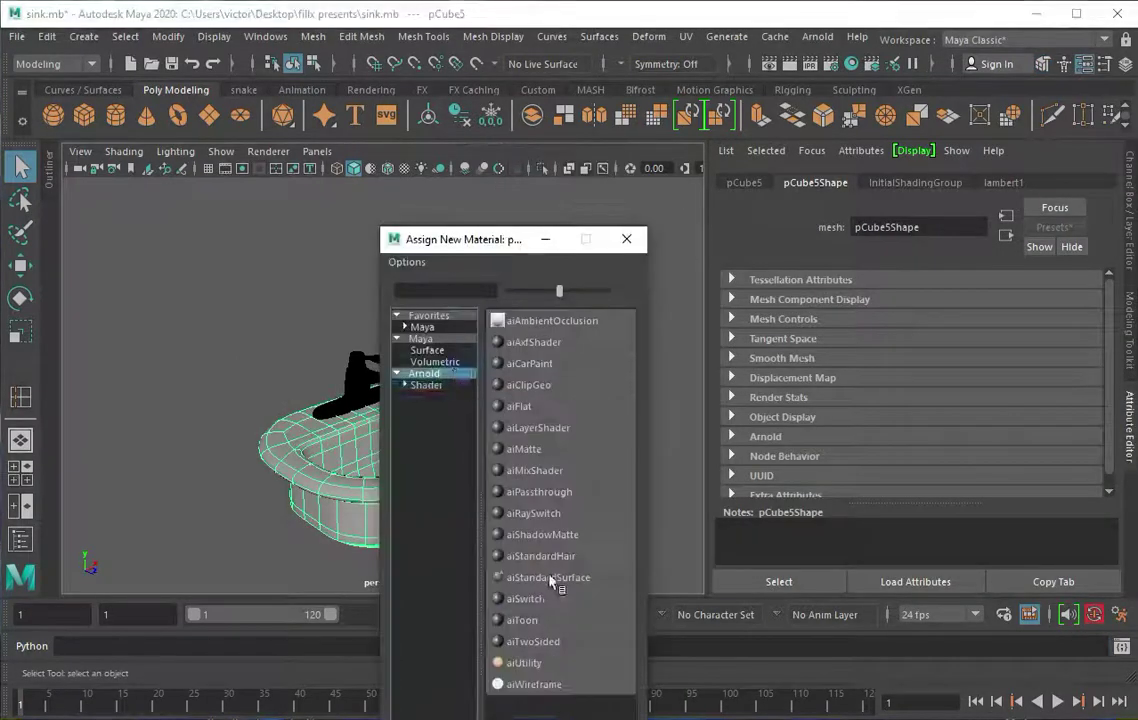
click(545, 577)
click(886, 409)
scroll(1018, 440, down, 2)
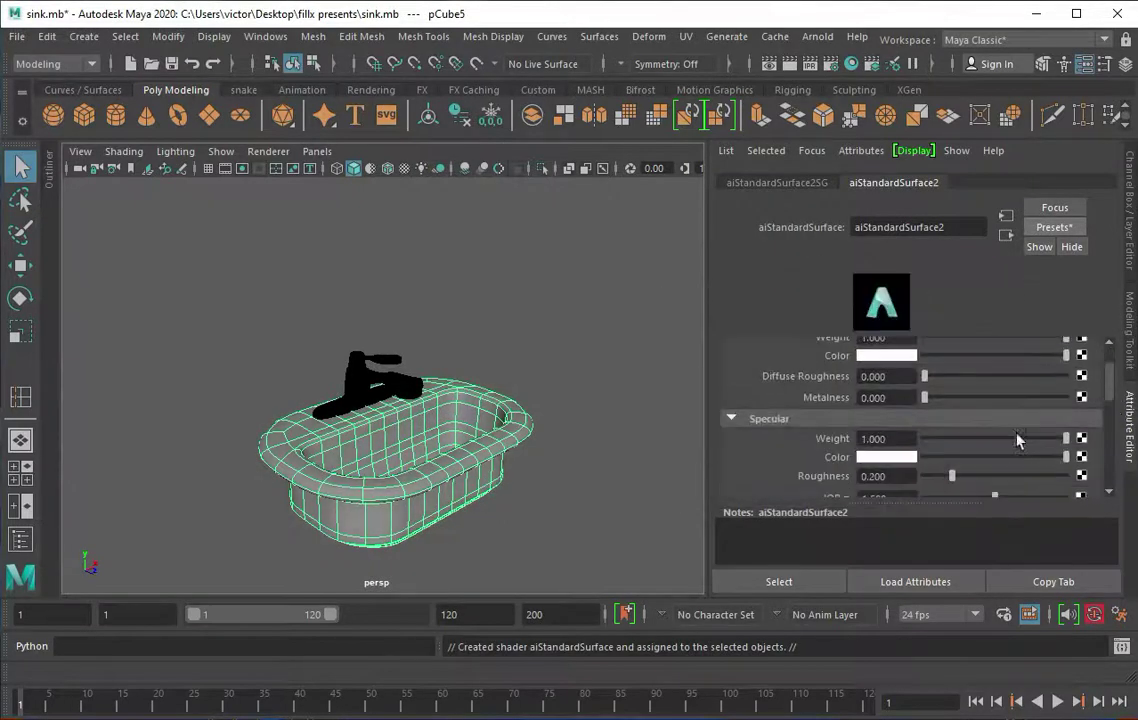
- Set the faucet's aiStandardSurface Metalness to 1
click(378, 393)
click(899, 186)
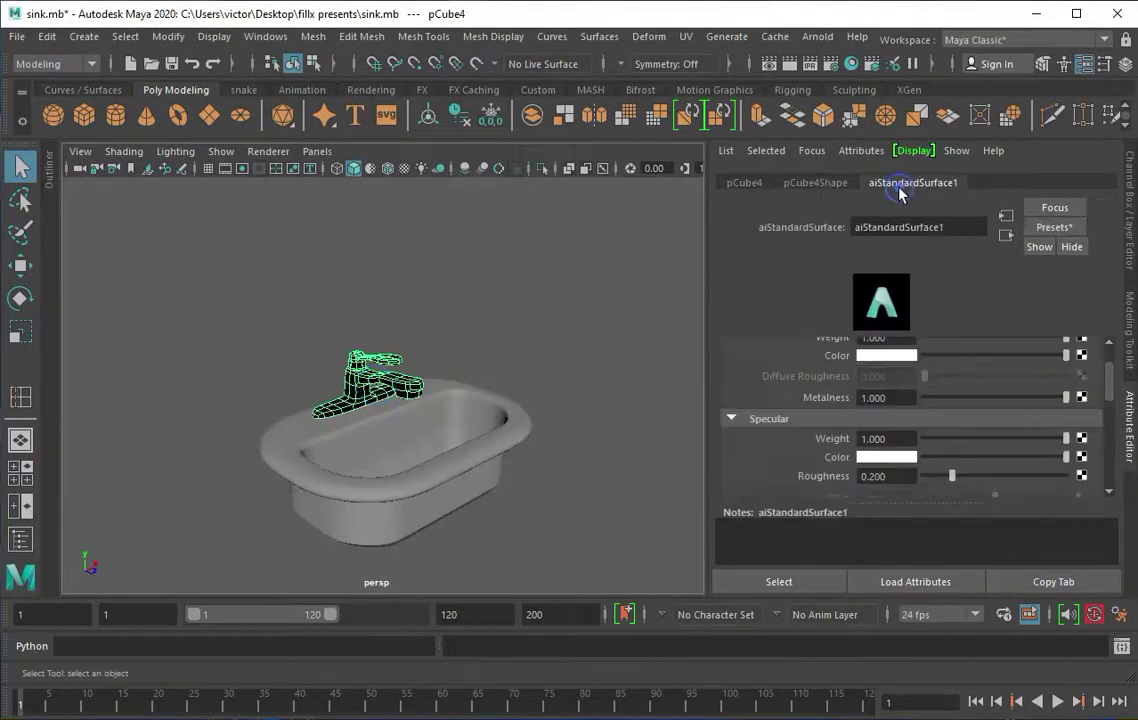
scroll(924, 476, down, 2)
- Create a large polygon plane, pPlane1, beneath the sink
click(325, 458)
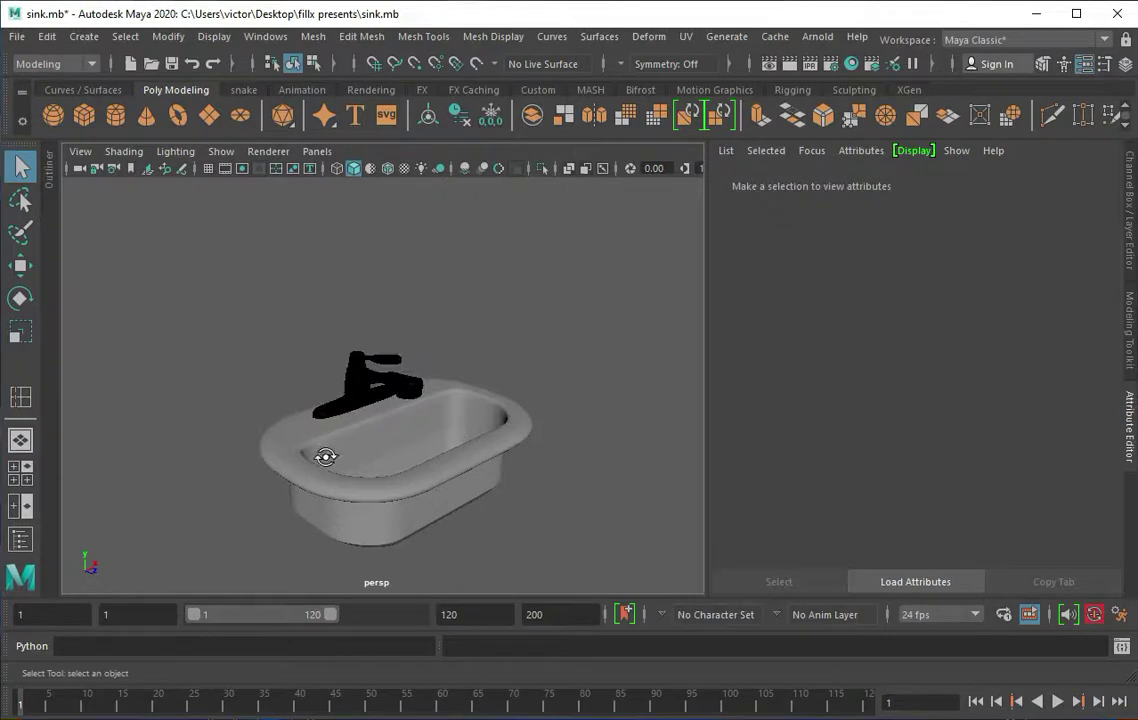
mouse_move(376, 173)
alt+mouse_down()
mouse_move(498, 399)
mouse_move(228, 168)
alt+mouse_up()
mouse_move(385, 447)
mouse_down()
mouse_move(406, 458)
mouse_move(300, 440)
mouse_move(366, 432)
mouse_move(437, 371)
mouse_move(397, 390)
mouse_move(330, 458)
mouse_up()
- Lower the plane and extrude its back edges upward into walls
key(w)
scroll(318, 496, up, 3)
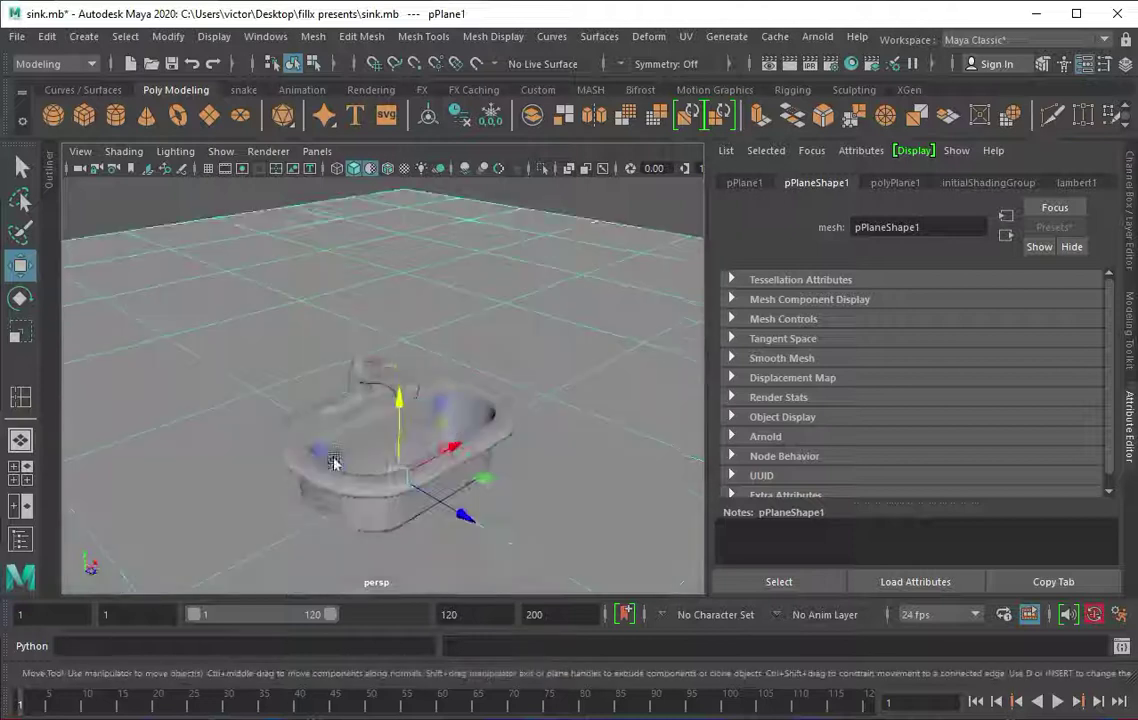
click(462, 432)
alt+drag(462, 432, 495, 389)
key(ctrl+z)
key(f)
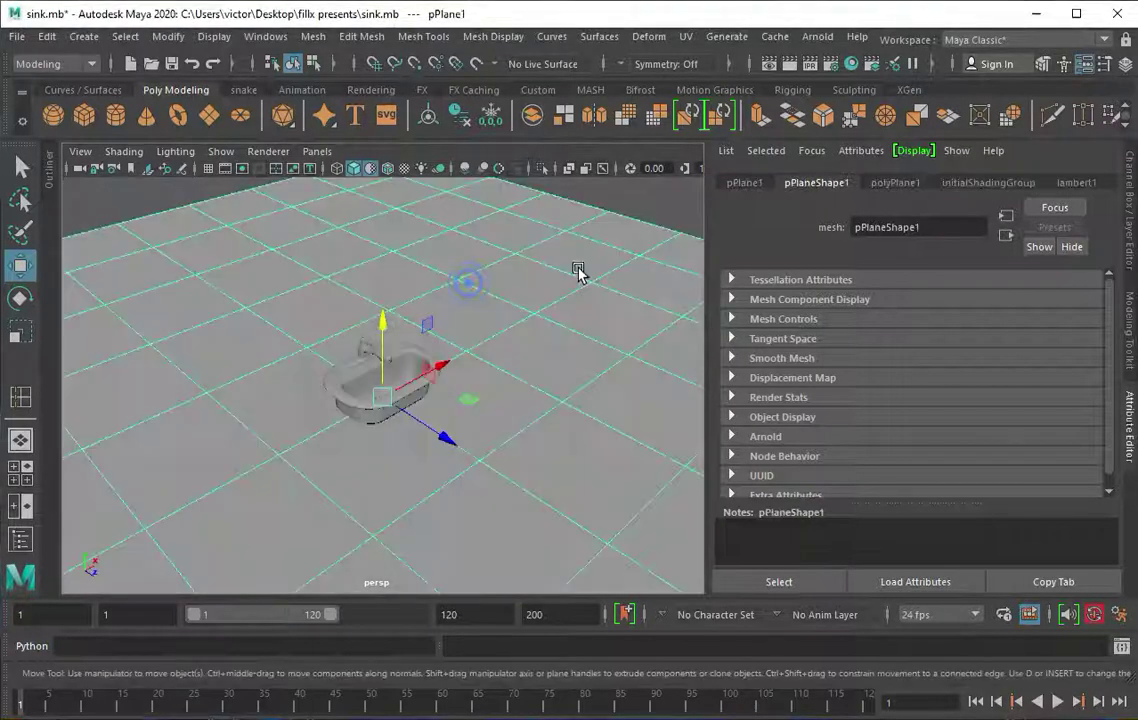
scroll(356, 257, up, 5)
key(ctrl+e)
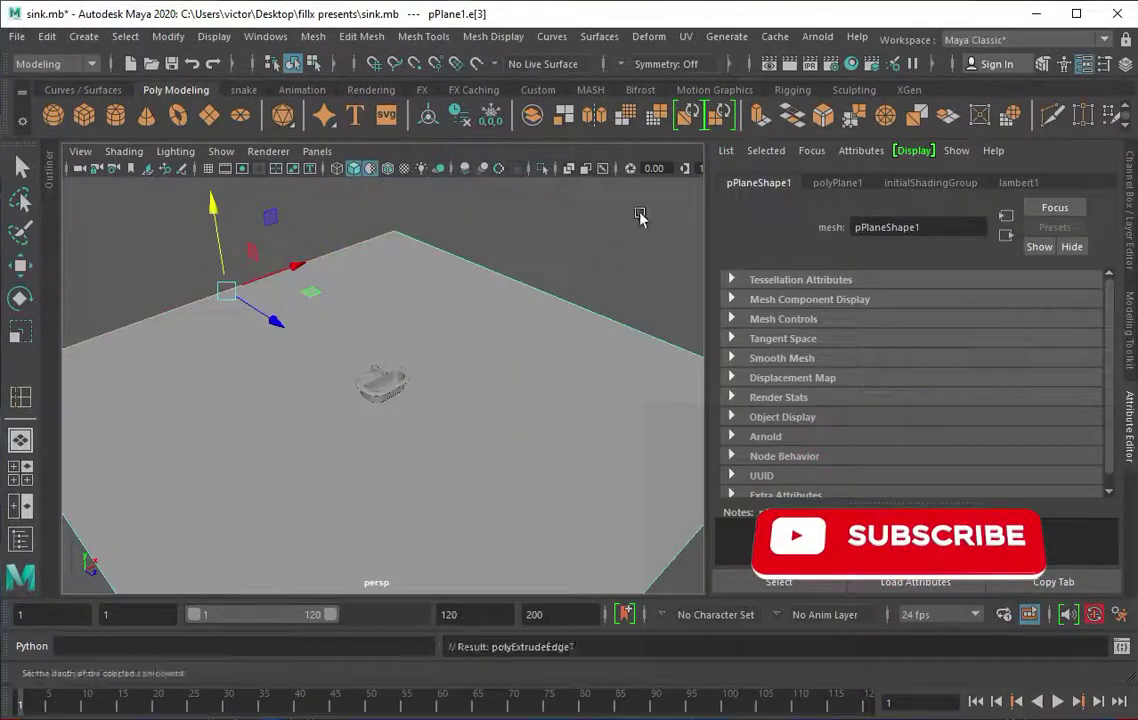
key(ctrl+z)
key(ctrl+e)
scroll(381, 309, down, 3)
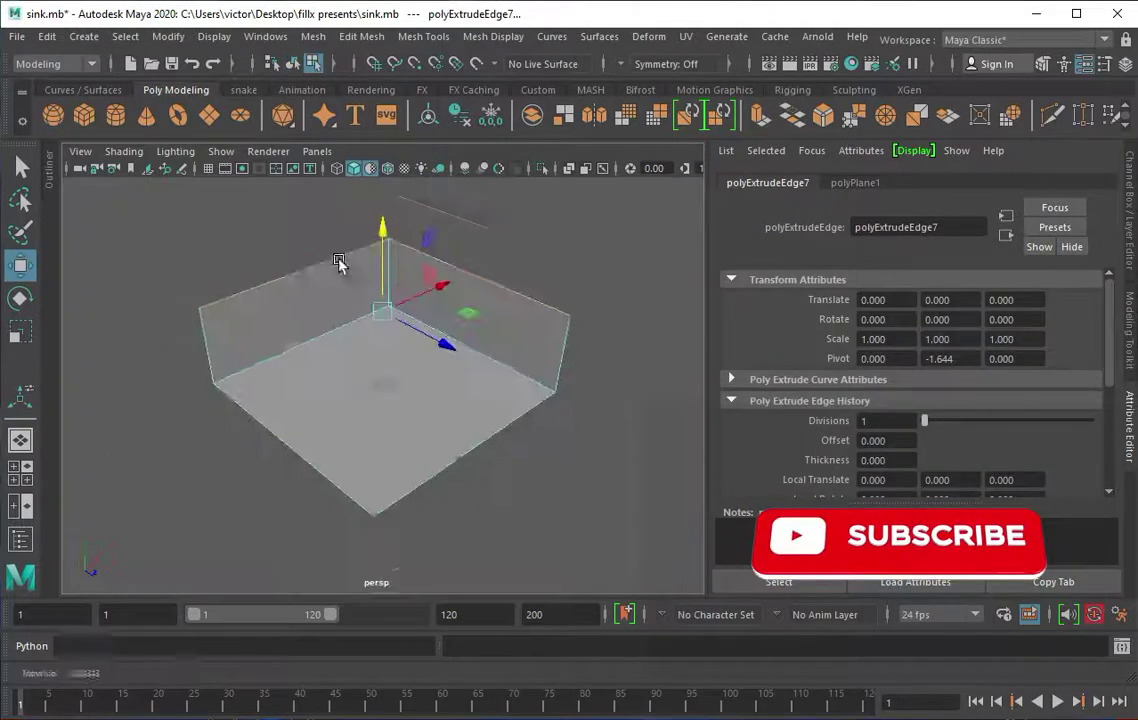
- Bevel the floor-to-wall edges with fraction 0.2
click(457, 348)
shift+click(376, 300)
key(ctrl+b)
drag(490, 229, 533, 243)
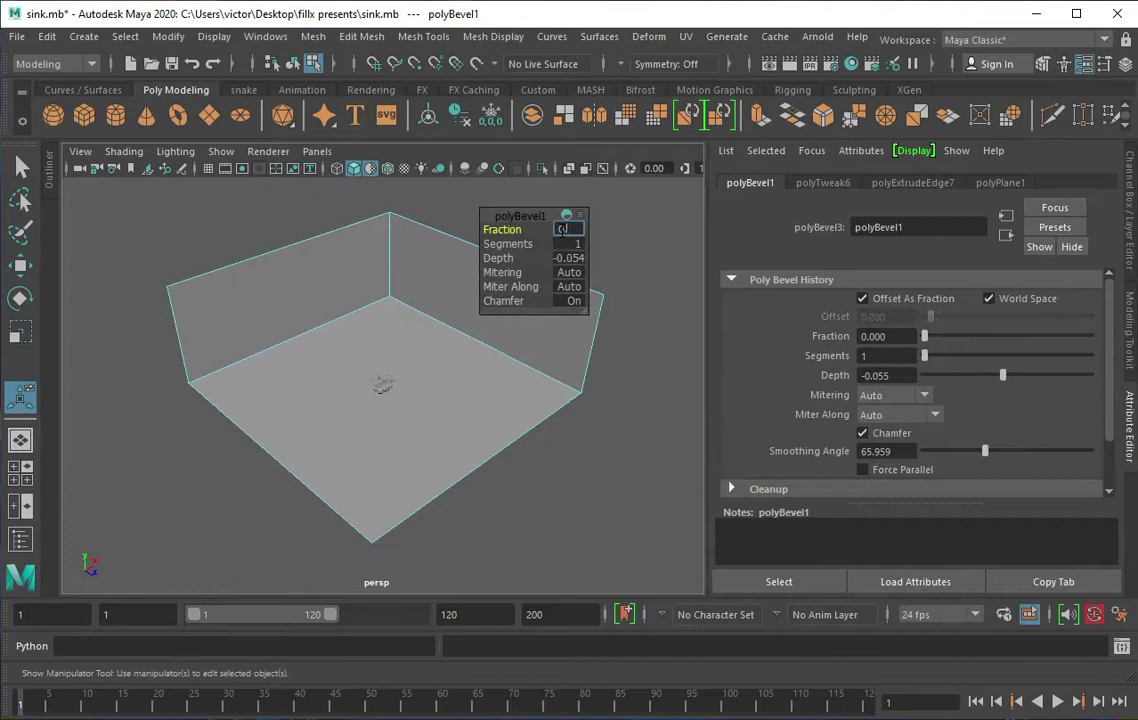
text(.2)
key(Return)
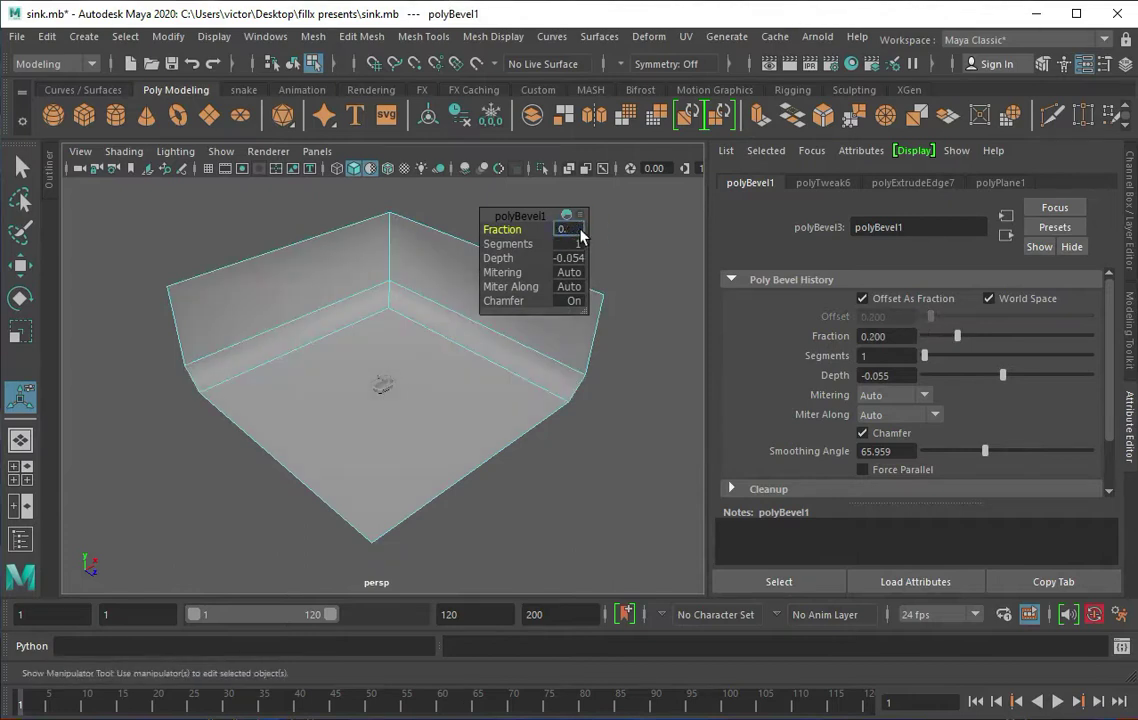
scroll(300, 372, up, 5)
key(q)
click(378, 392)
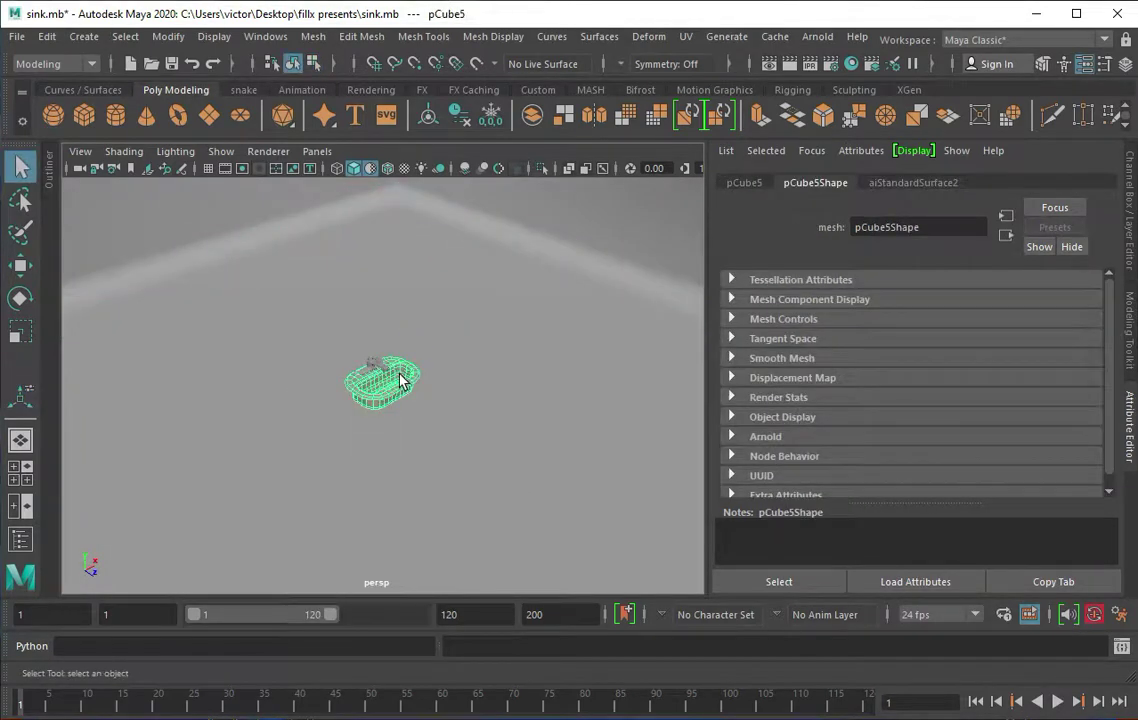
key(f)
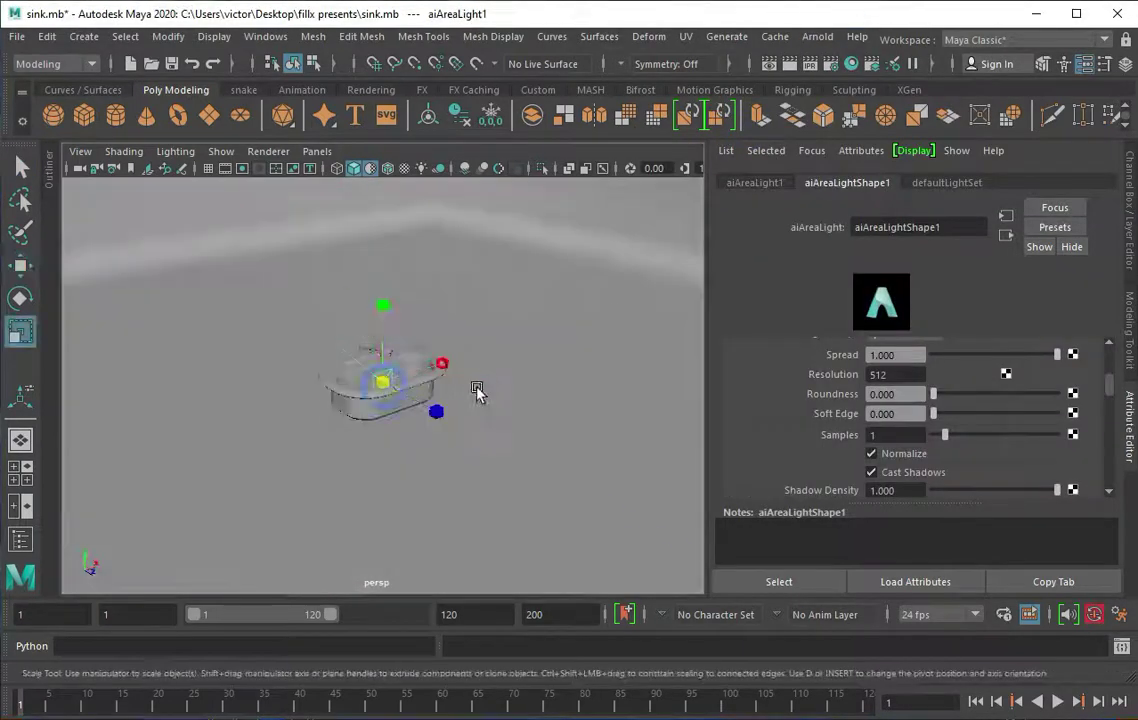
- Enlarge the first area light and raise it toward the back wall
alt+drag(400, 370, 386, 318)
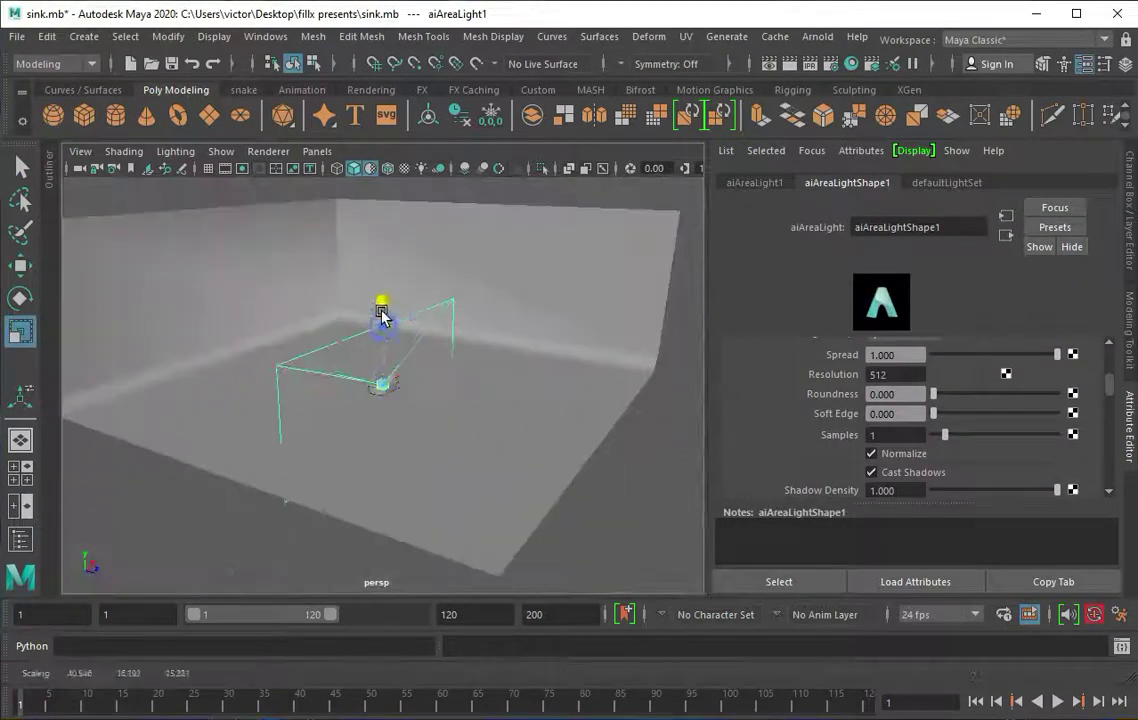
key(w)
scroll(375, 271, down, 5)
key(e)
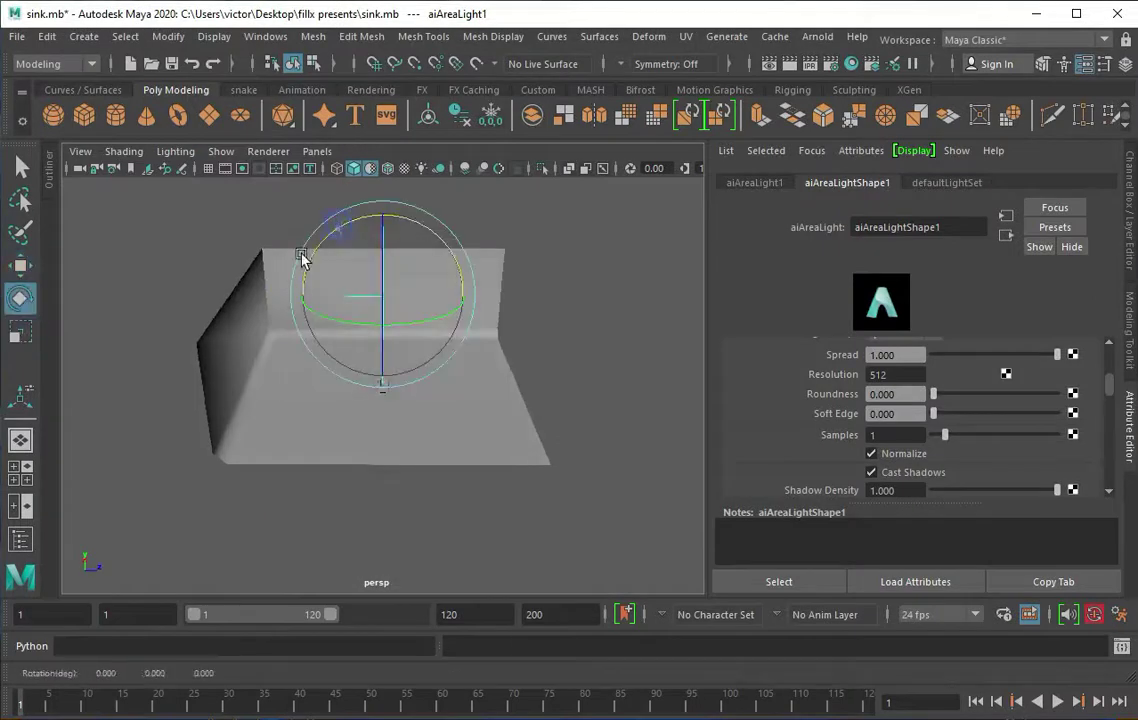
key(w)
alt+drag(330, 246, 292, 300)
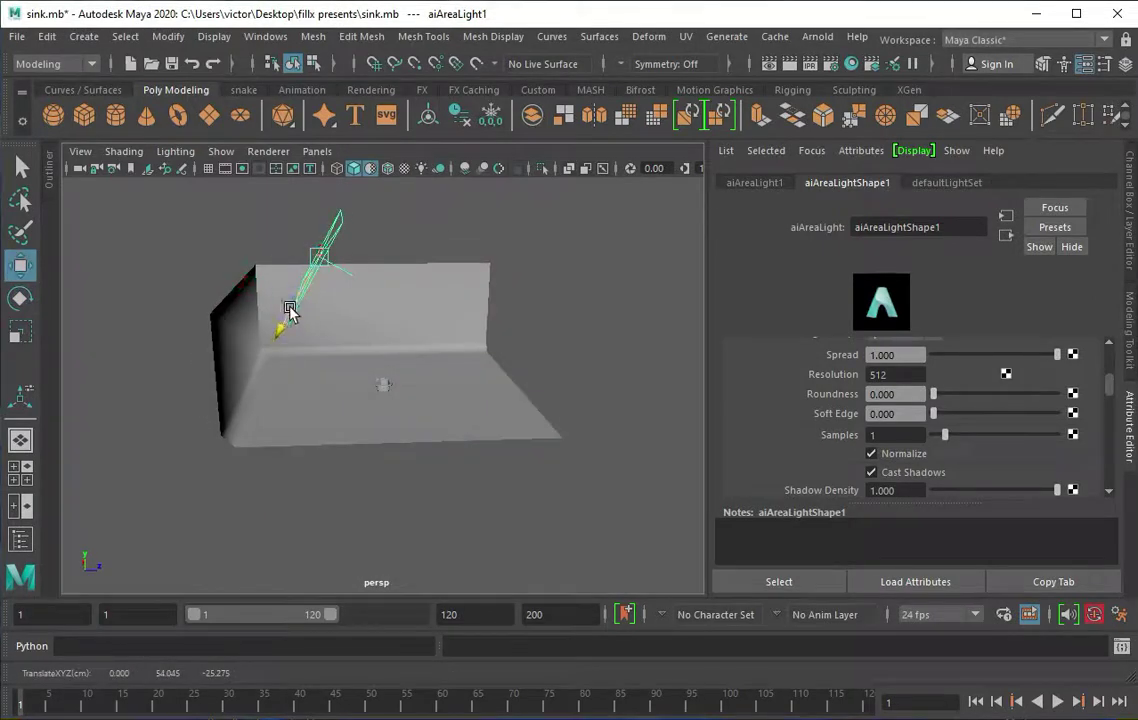
- Add a second Arnold area light, then enlarge and rotate it toward the sink
click(817, 36)
click(778, 129)
scroll(363, 394, down, 5)
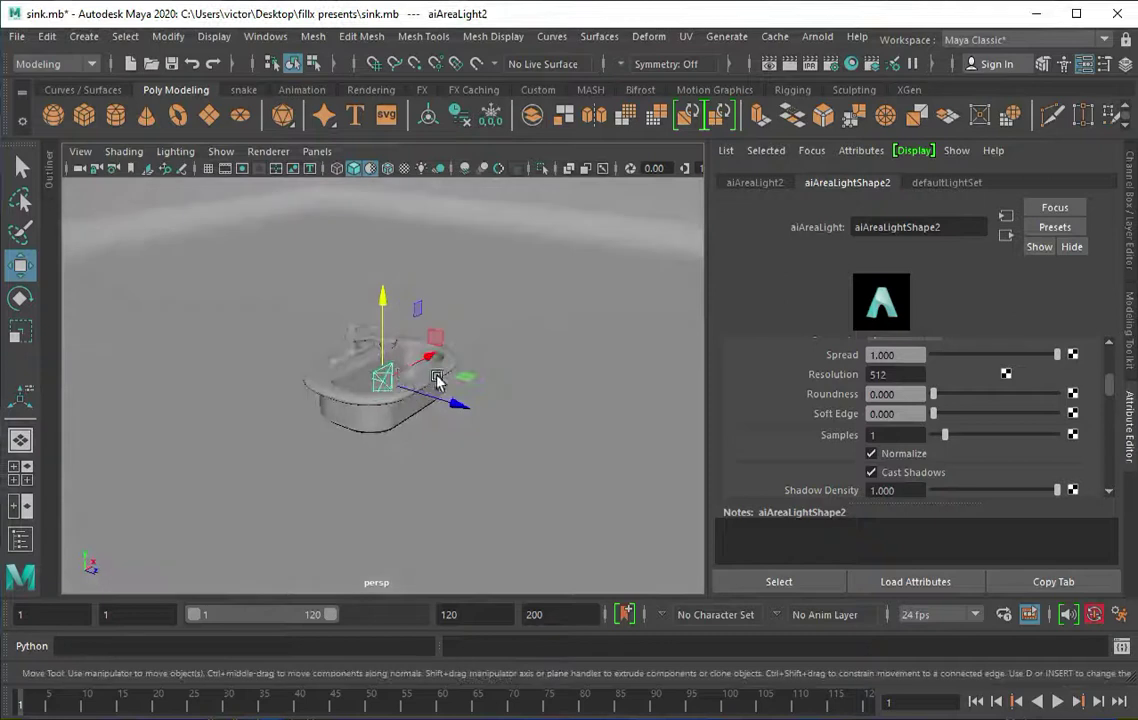
key(e)
key(r)
right_drag(467, 336, 507, 295)
click(419, 254)
alt+drag(419, 254, 330, 356)
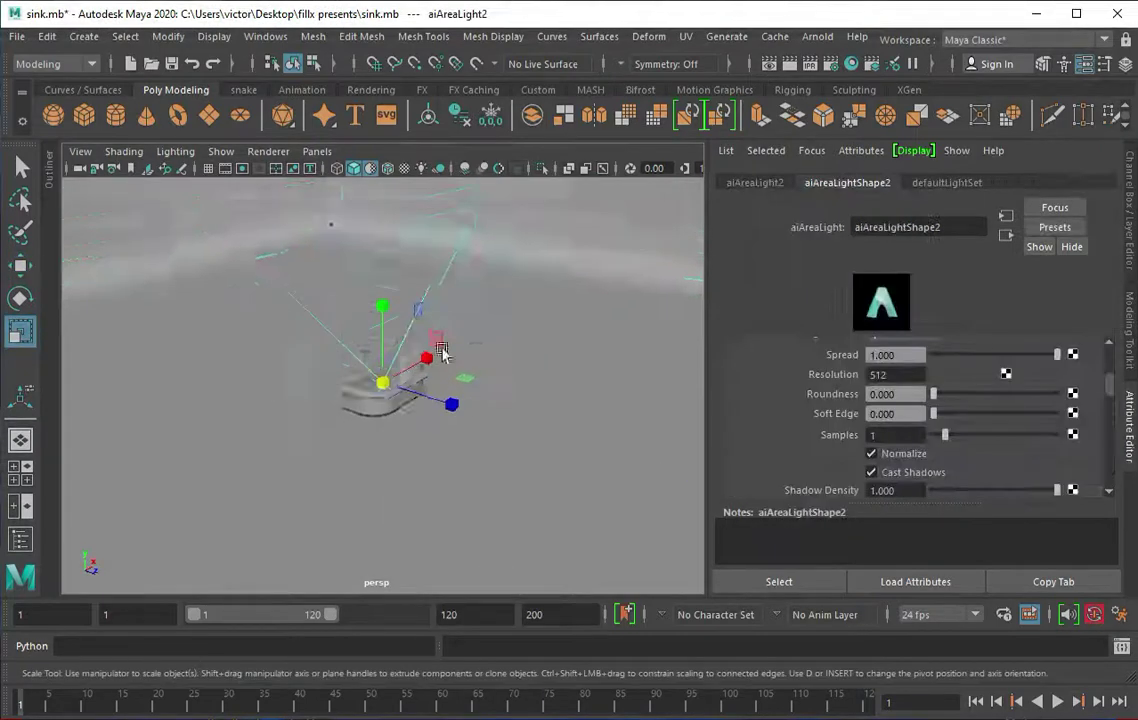
right_drag(483, 282, 589, 224)
mouse_move(384, 390)
mouse_down()
mouse_move(432, 376)
mouse_move(380, 390)
mouse_up()
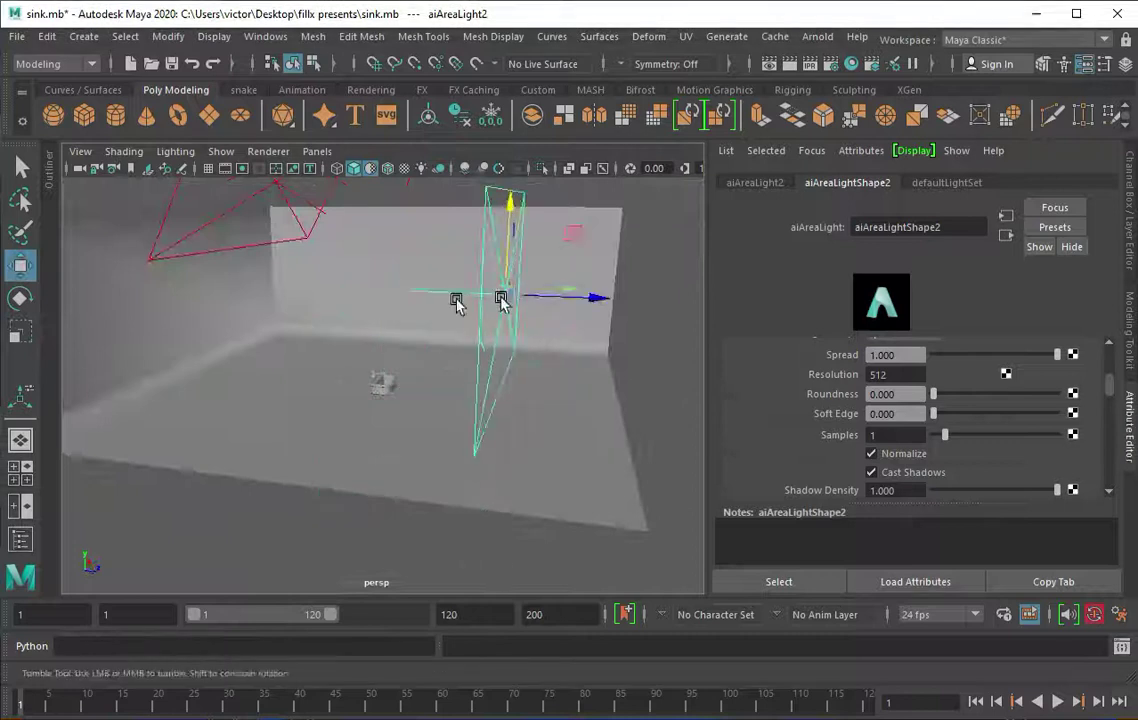
alt+drag(456, 303, 476, 298)
key(e)
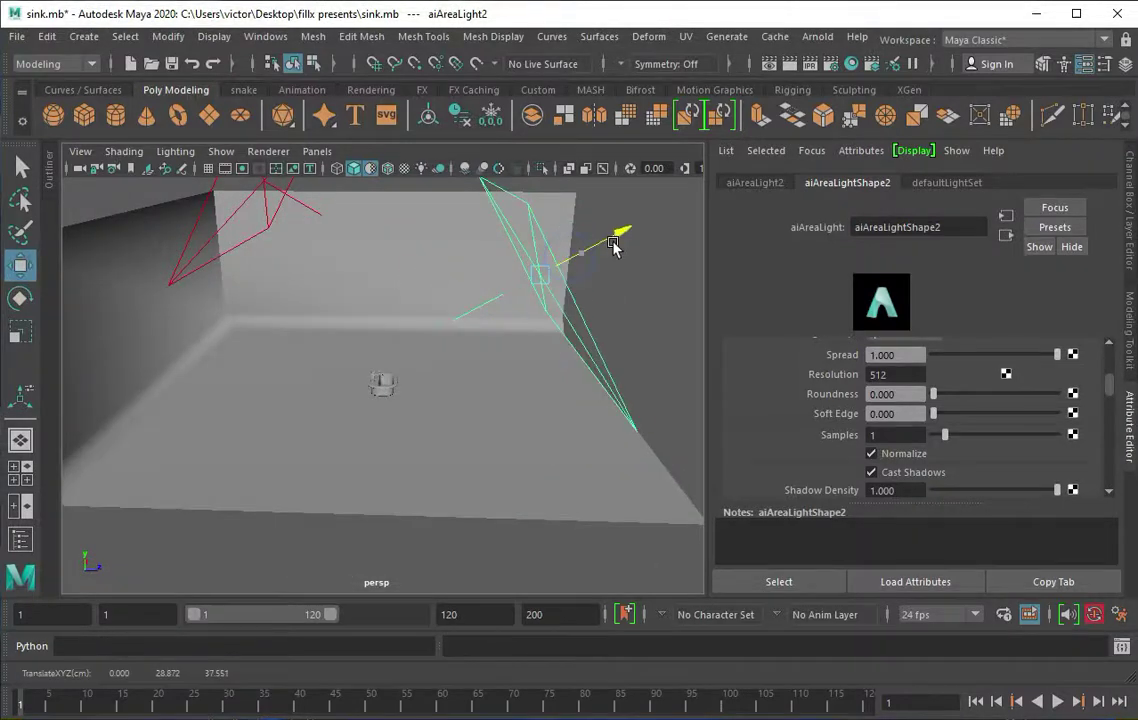
mouse_move(518, 428)
alt+mouse_down()
mouse_move(440, 308)
mouse_move(432, 272)
mouse_move(317, 241)
alt+mouse_up()
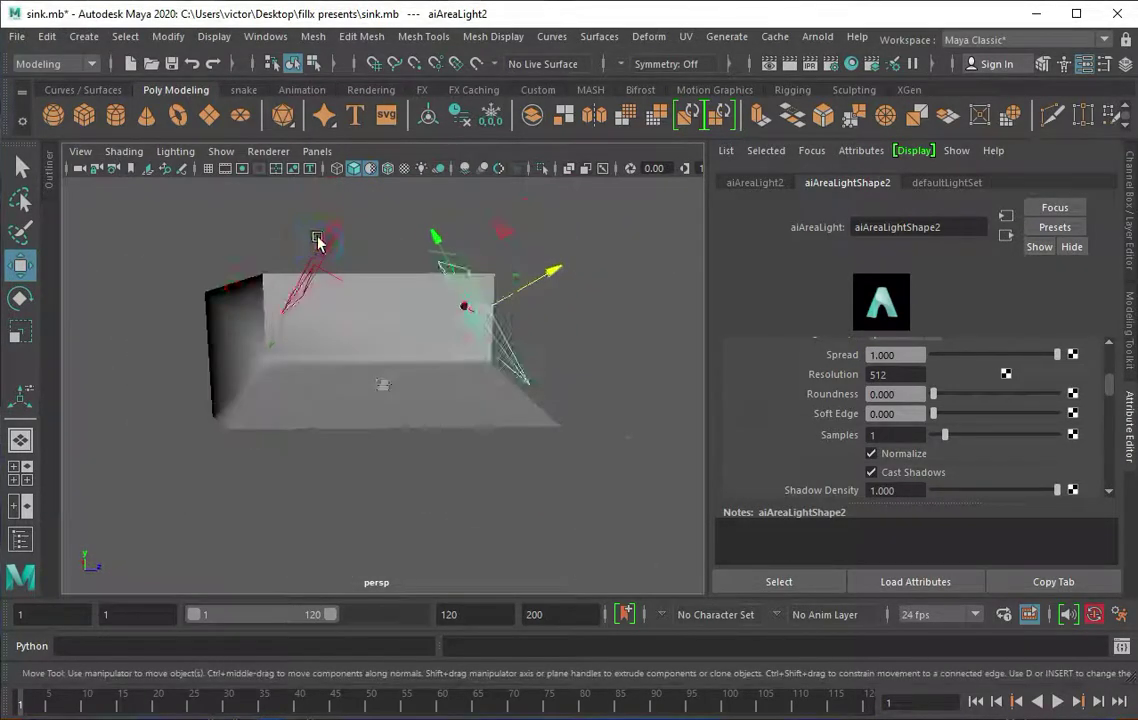
- Select aiAreaLight1 and check its exposure of 2.000
click(455, 285)
alt+drag(455, 285, 361, 307)
scroll(361, 307, up, 3)
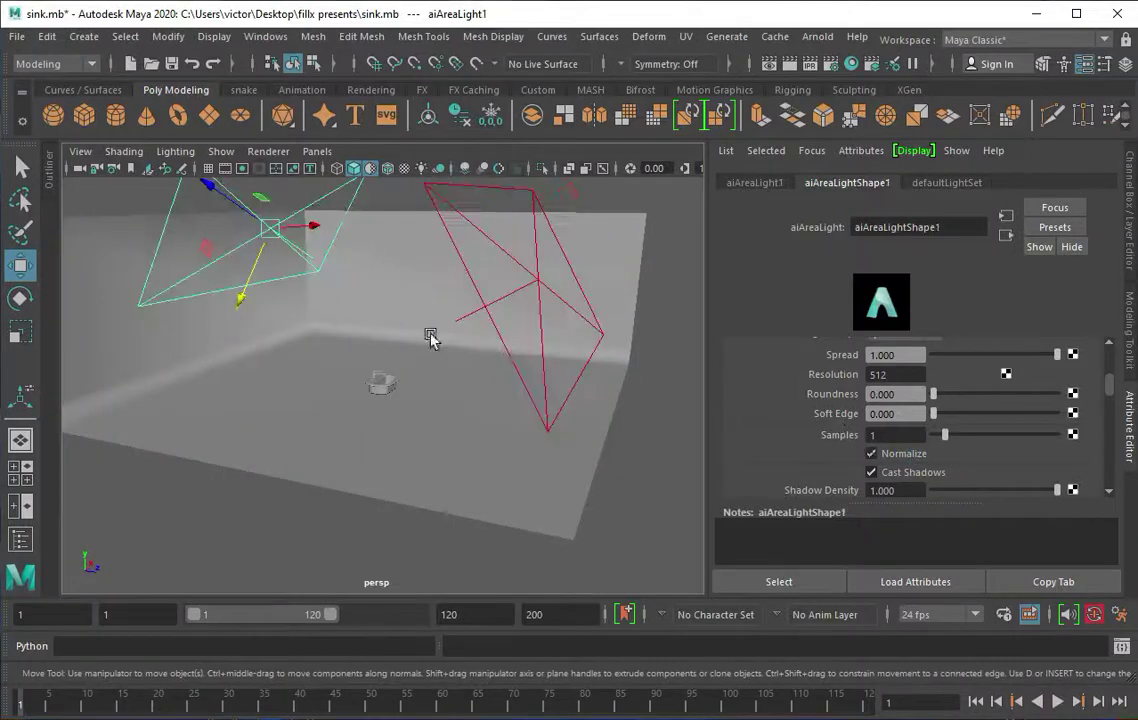
scroll(765, 400, up, 3)
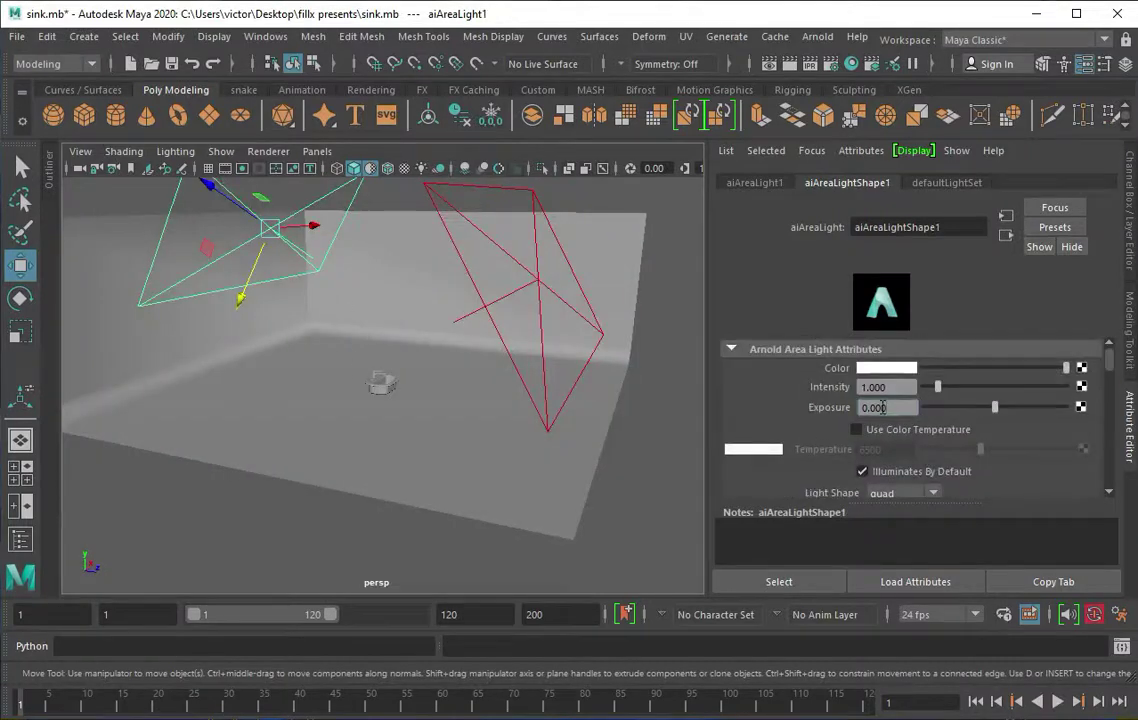
click(495, 247)
click(381, 400)
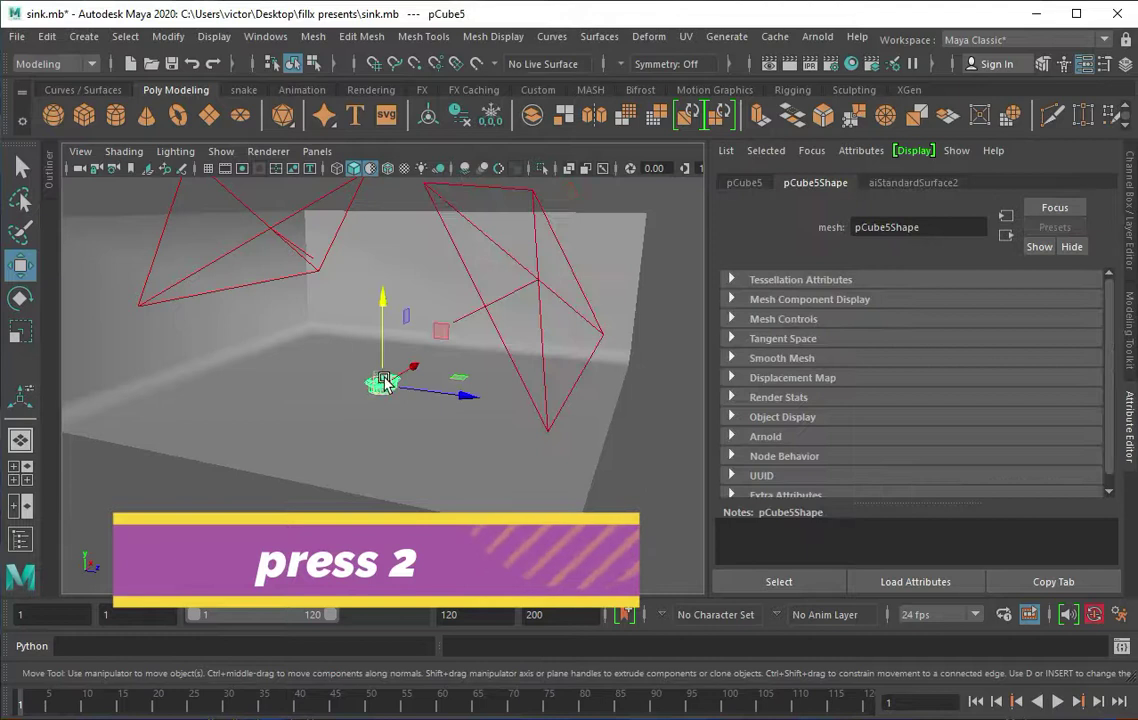
- Frame the sink, show the 960 x 540 resolution gate, and start an Arnold IPR render
key(f)
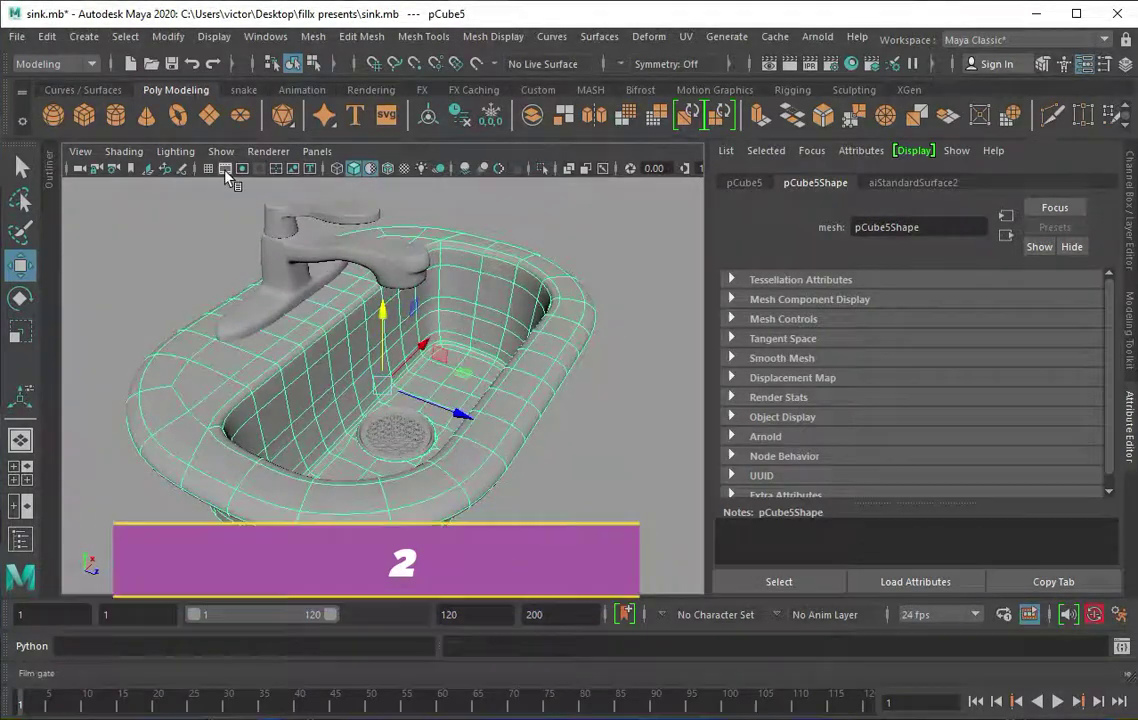
click(258, 168)
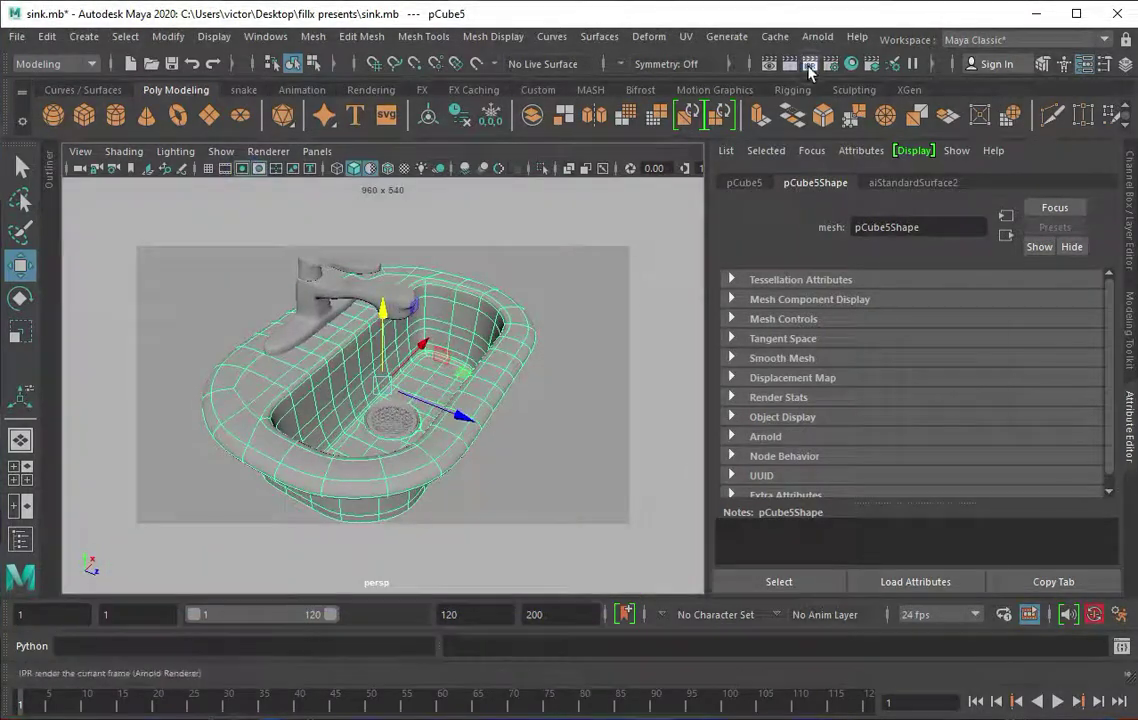
click(789, 63)
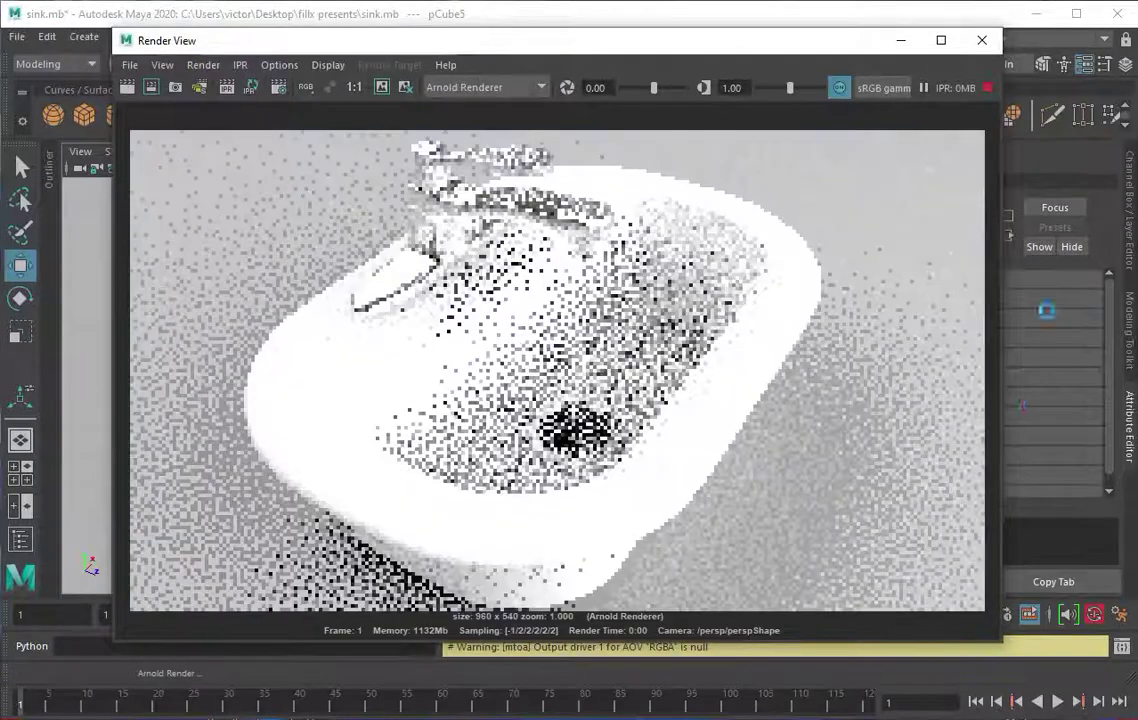